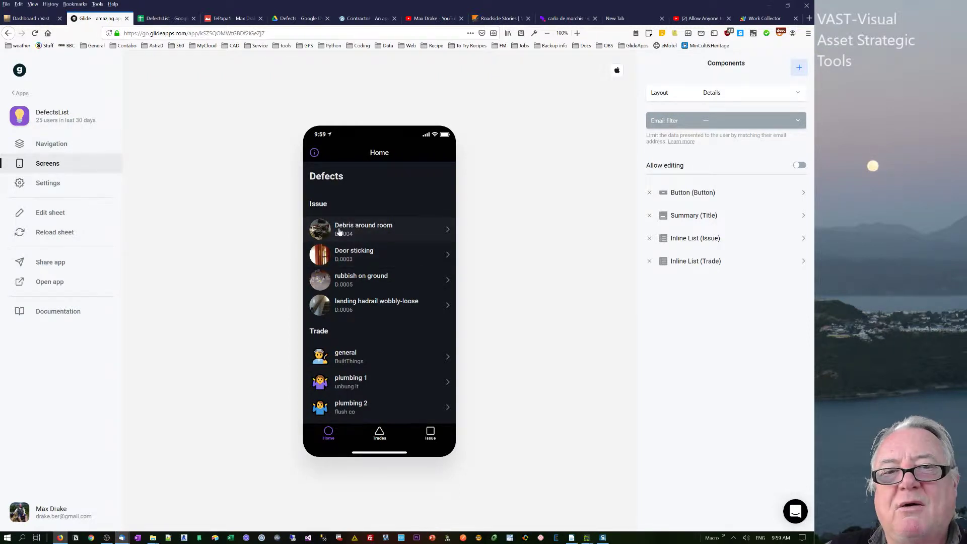
Review the Debris around room defect's details down to its note and photo link.
left_click(377, 237)
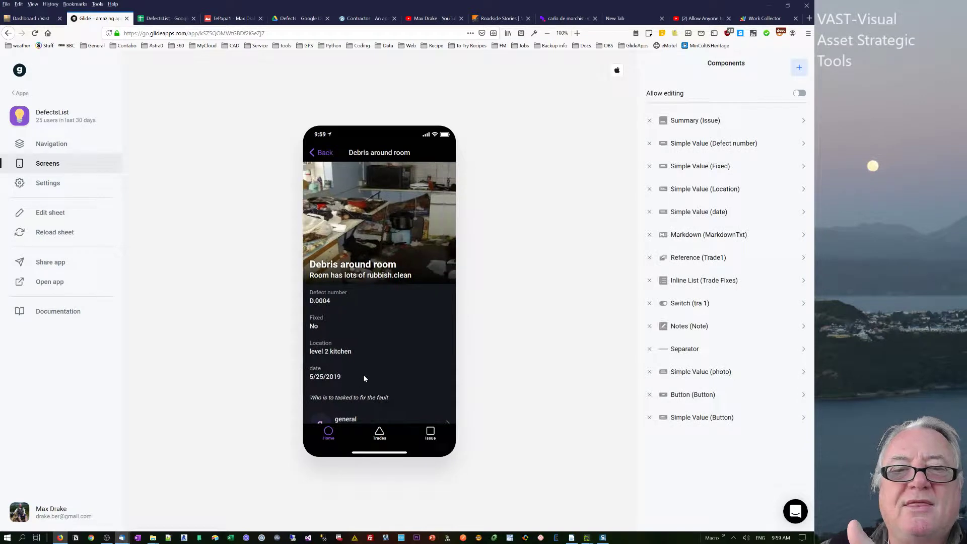
scroll(364, 373, "down", 3)
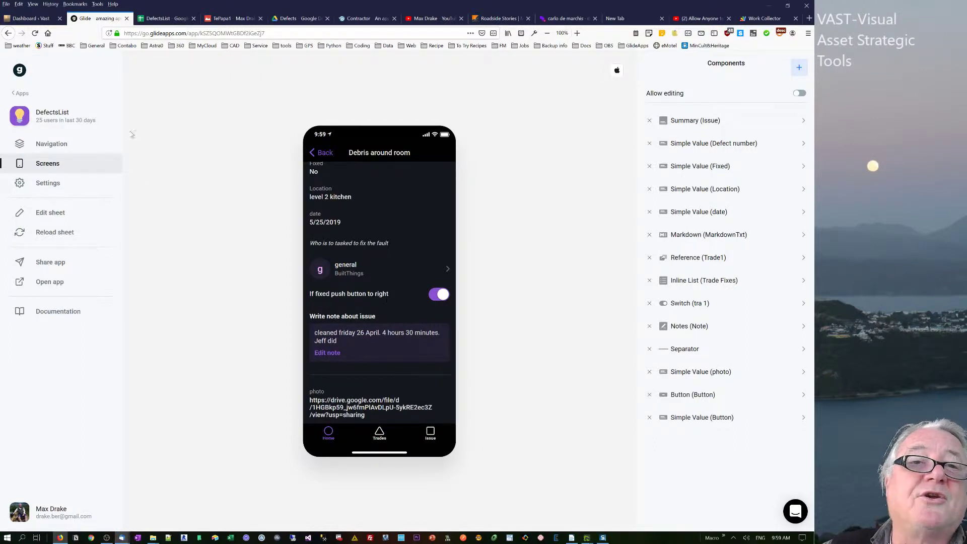
left_click(163, 19)
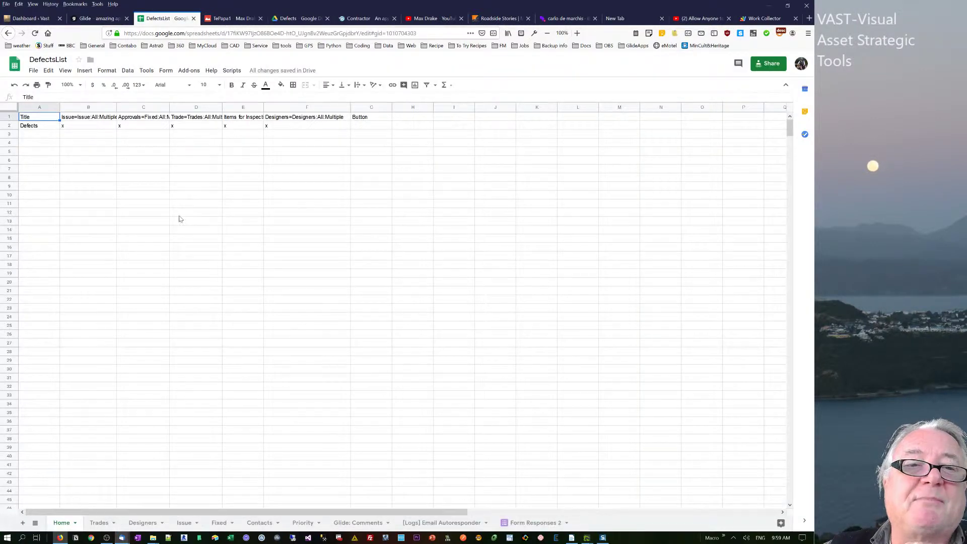
Generate a new Google Form linked to the DefectsList spreadsheet from its Tools menu.
left_click(177, 215)
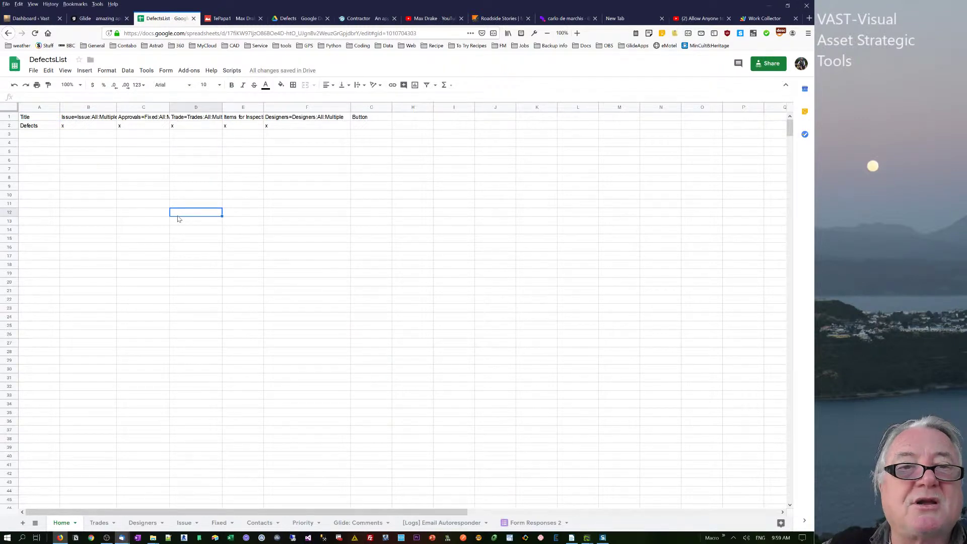
left_click(151, 71)
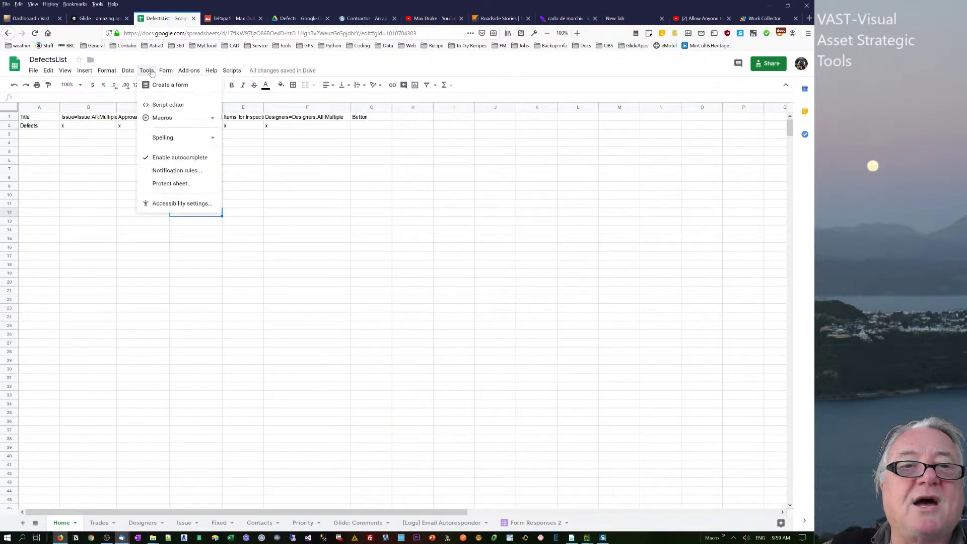
left_click(161, 86)
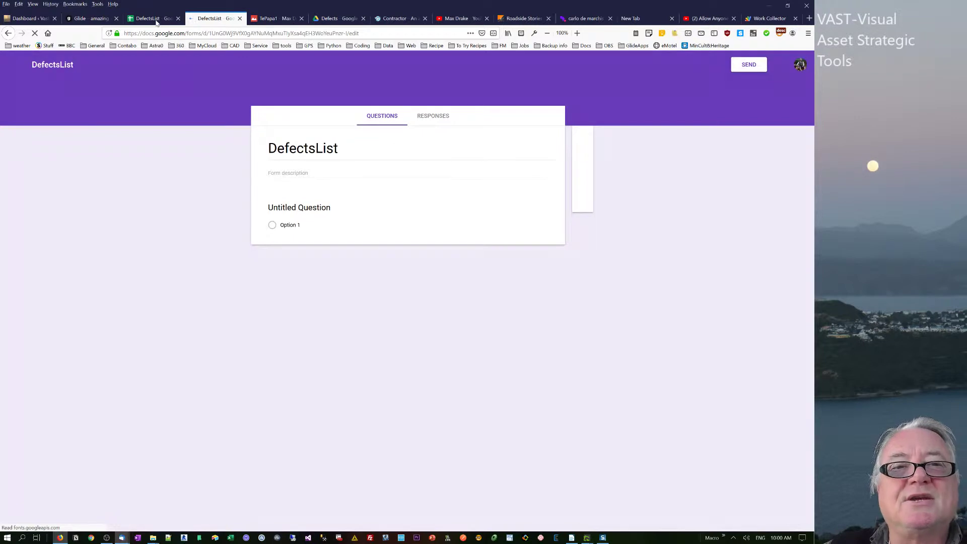
left_click(156, 20)
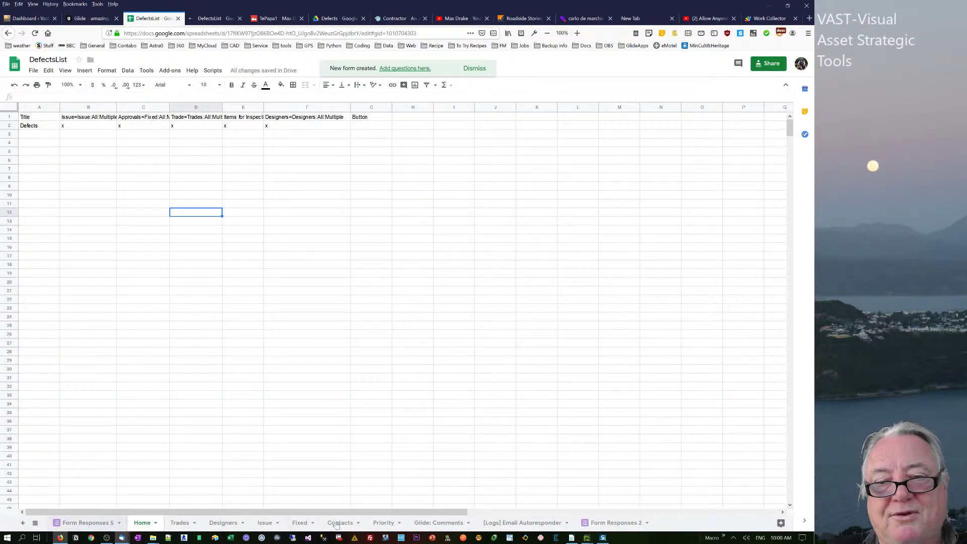
Title the form 'Defects List Photo Up1' and give it the description 'upload file'.
left_click(223, 21)
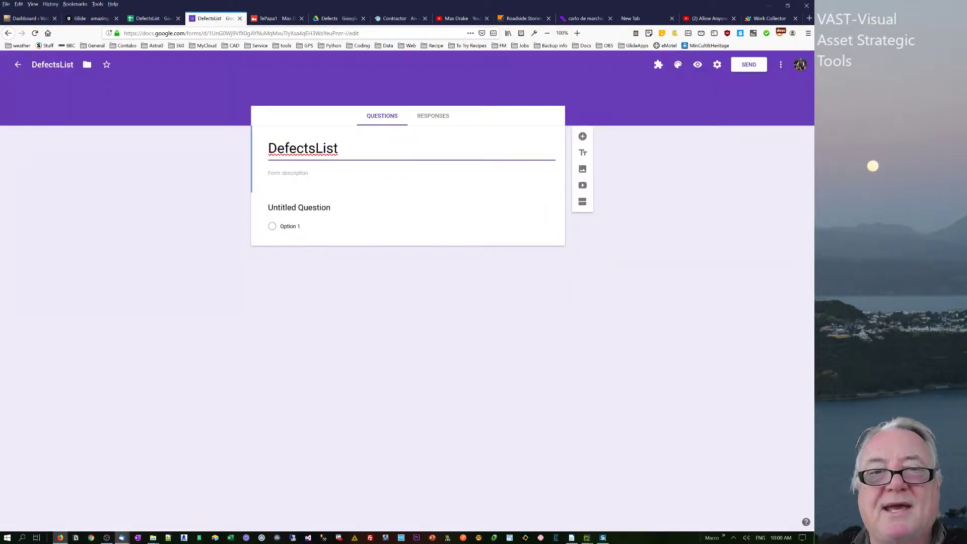
type("b")
key("BackSpace")
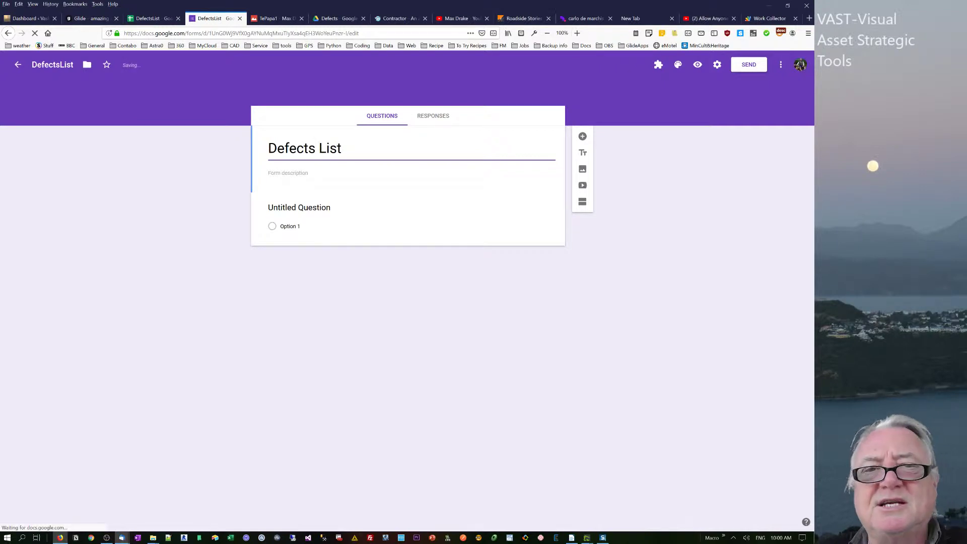
type("Photo I")
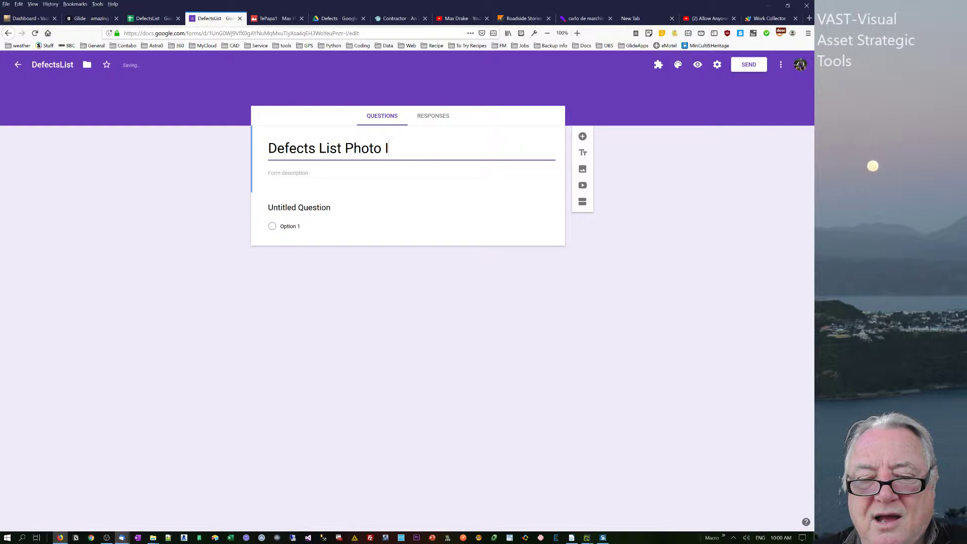
key("BackSpace")
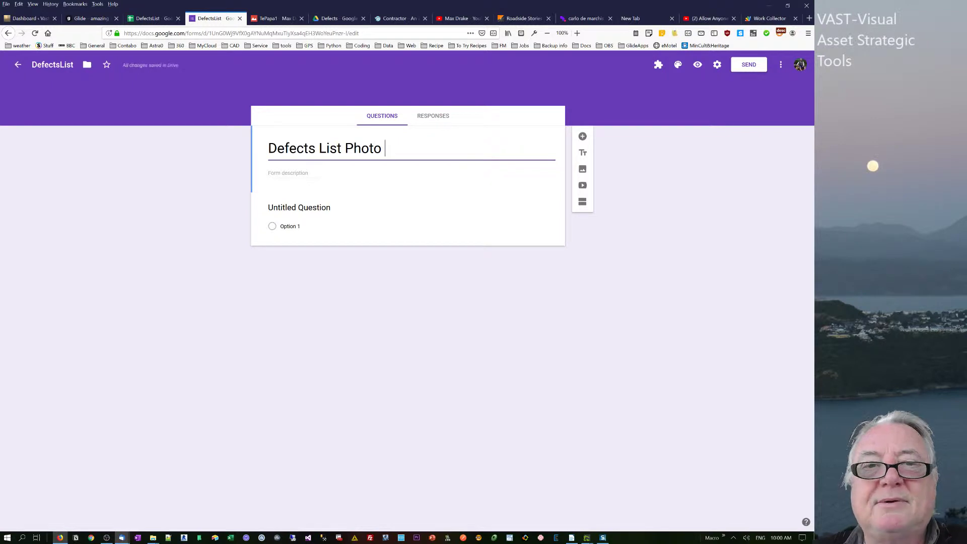
type("Up1")
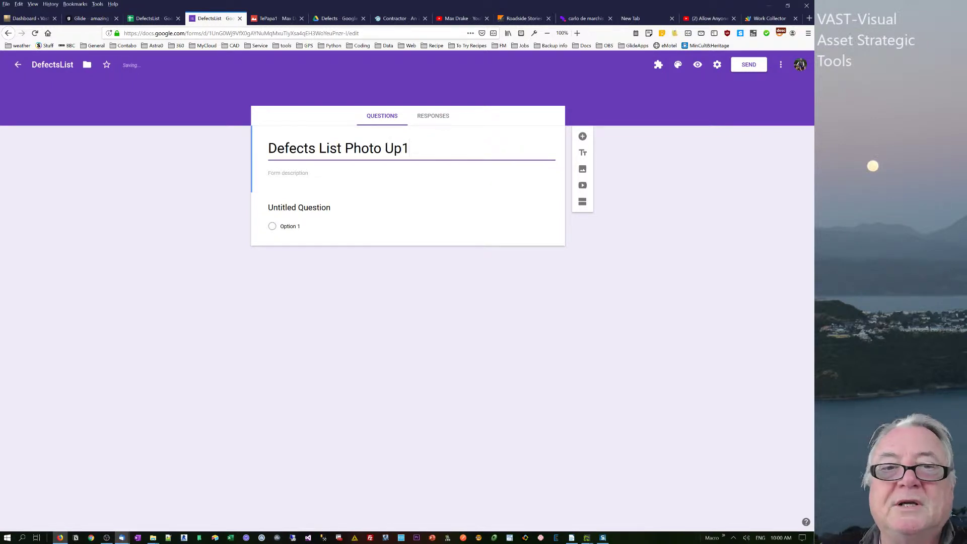
left_click(317, 173)
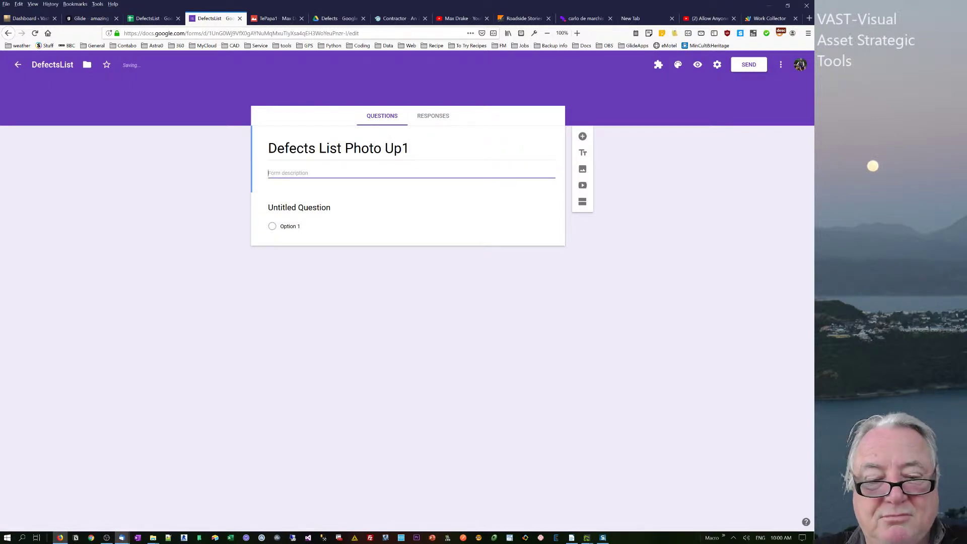
type("upload")
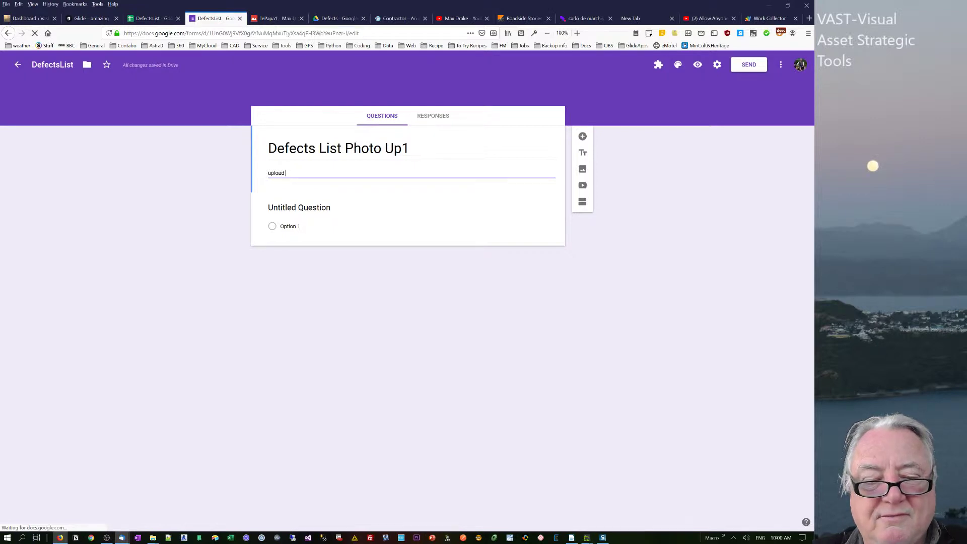
type(" file")
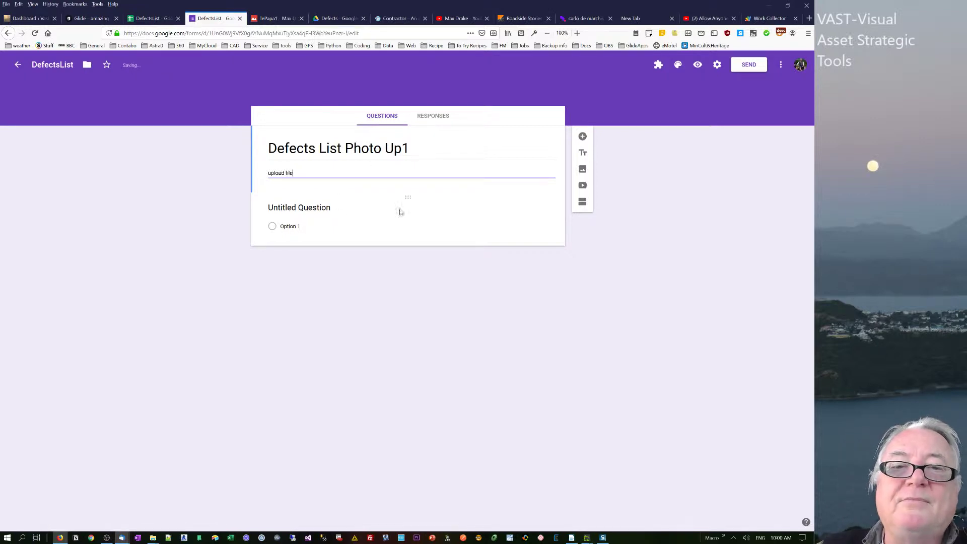
Make the first question a File upload question and accept uploads to Drive.
left_click(352, 225)
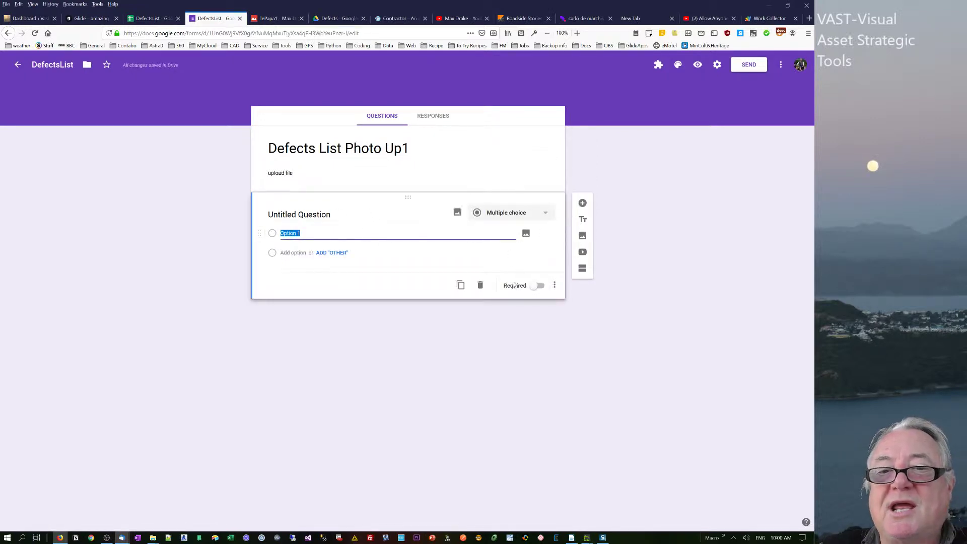
left_click(519, 212)
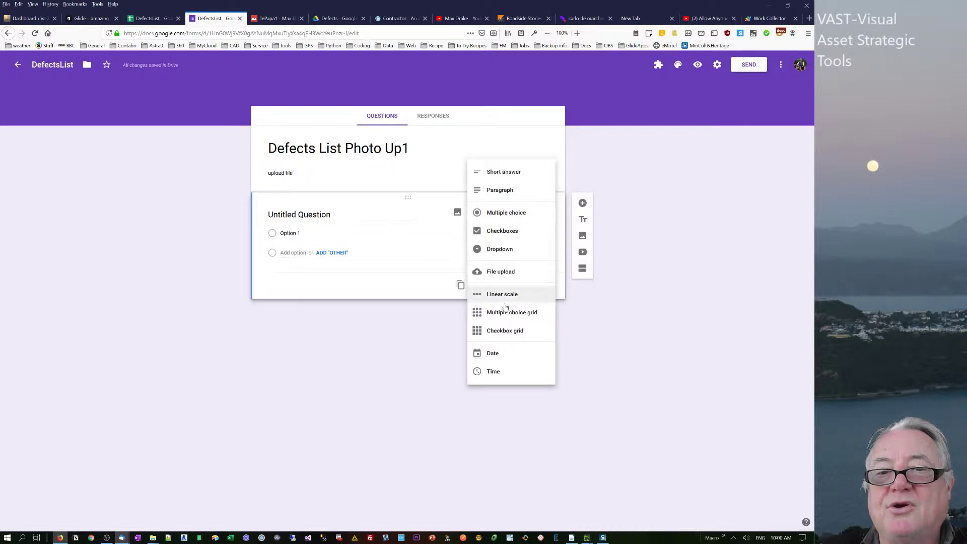
left_click(502, 272)
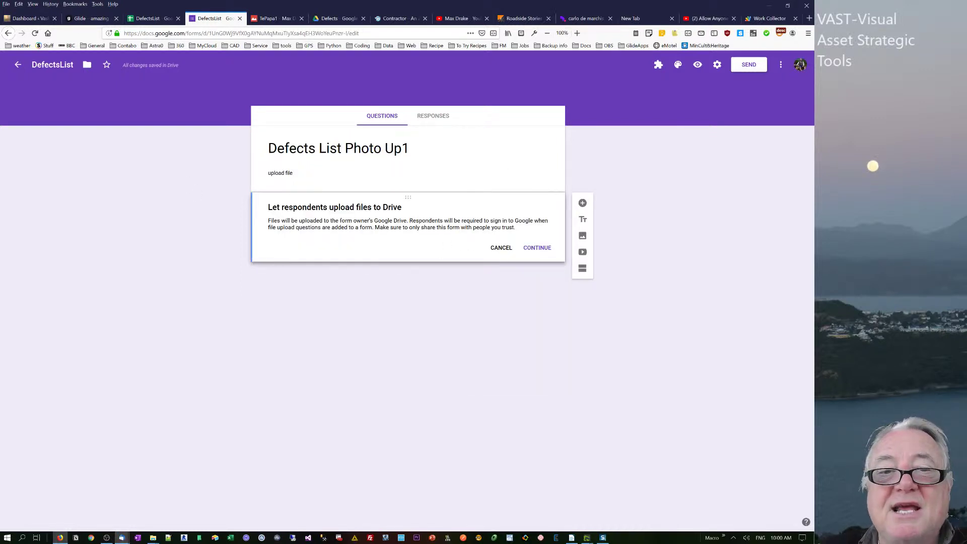
left_click_drag(317, 220, 426, 221)
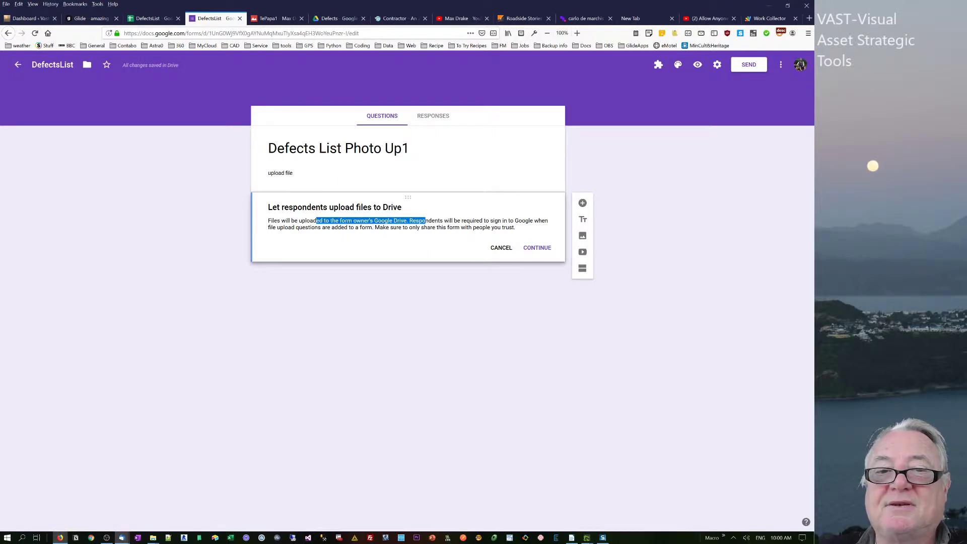
left_click(397, 233)
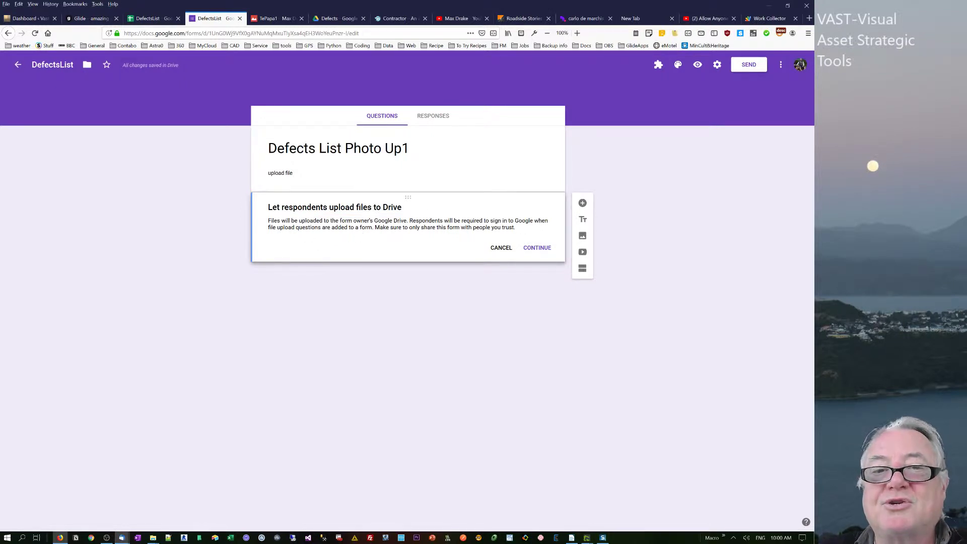
left_click(542, 250)
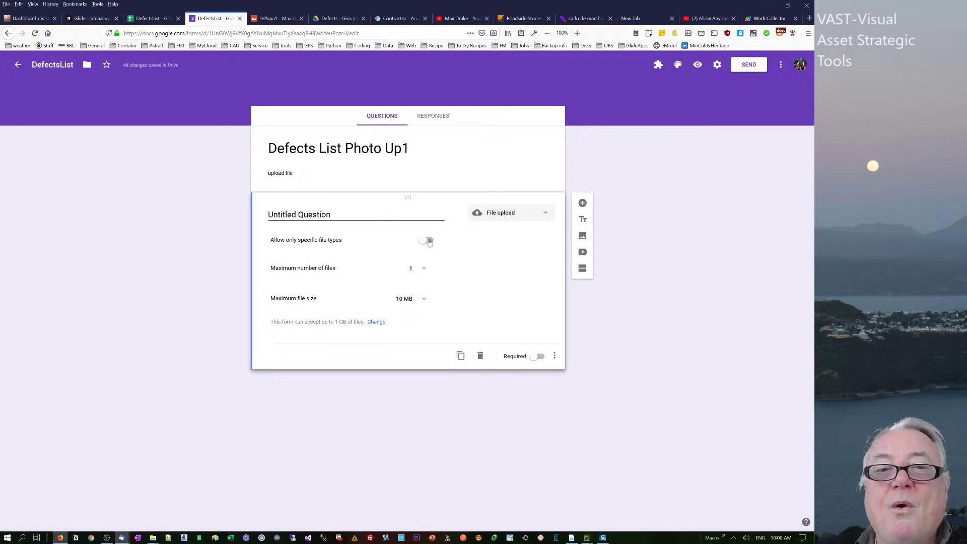
Rename the upload question to 'upload file'.
key("ctrl+a")
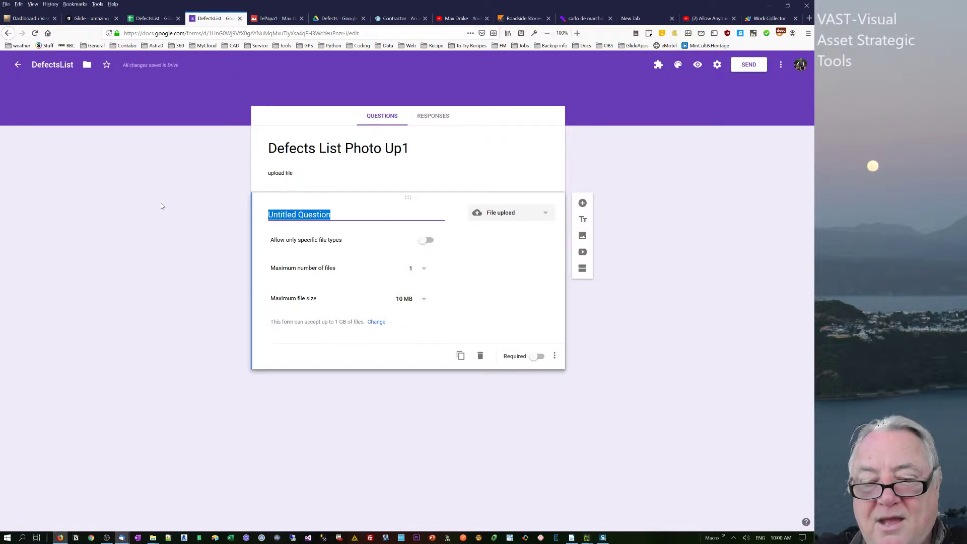
type("uplload")
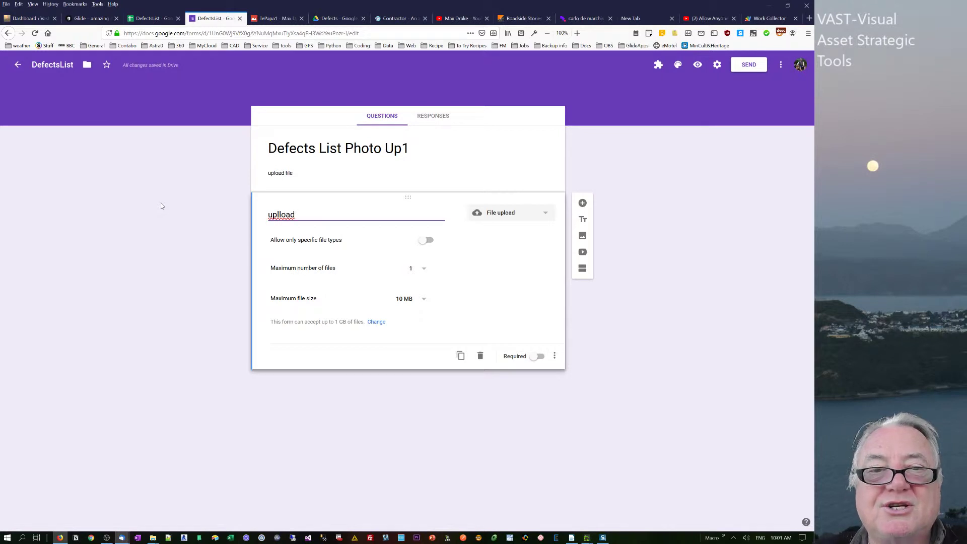
key("BackSpace")
key("BackSpace")
key("BackSpace")
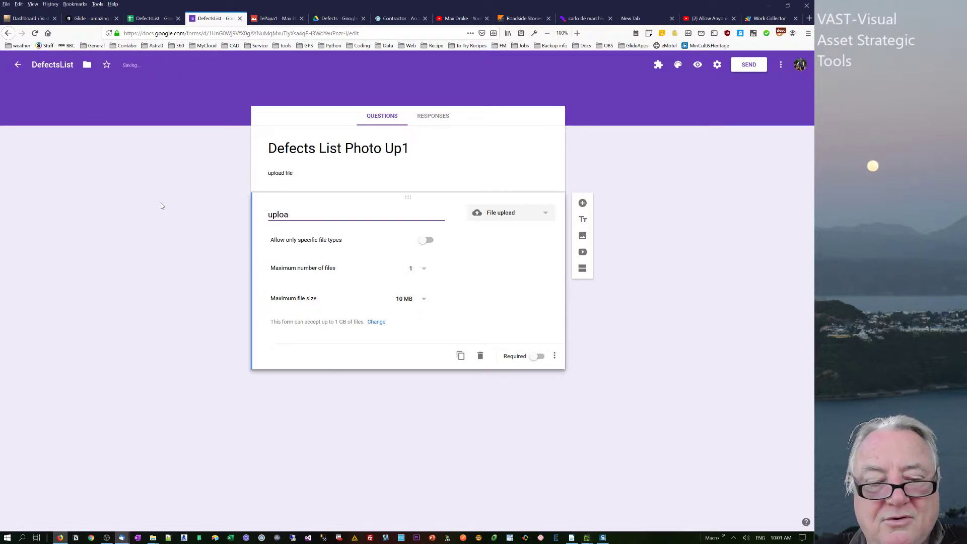
type("d file")
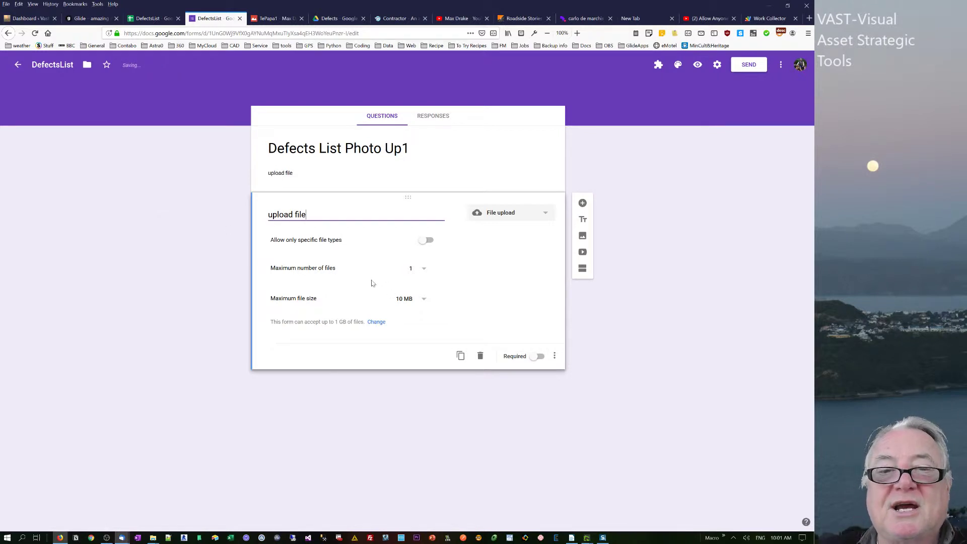
Restrict the question to Image files and mark it required.
left_click(428, 241)
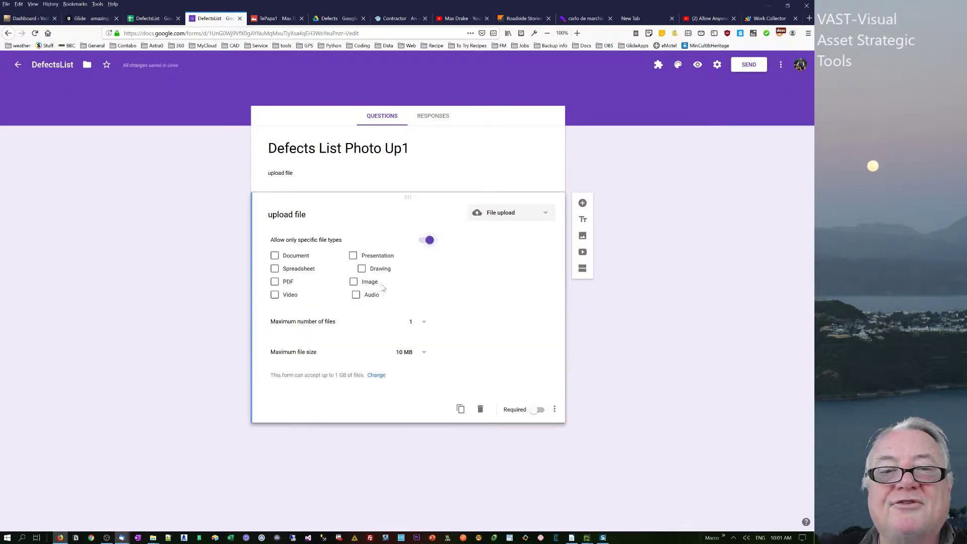
left_click(353, 282)
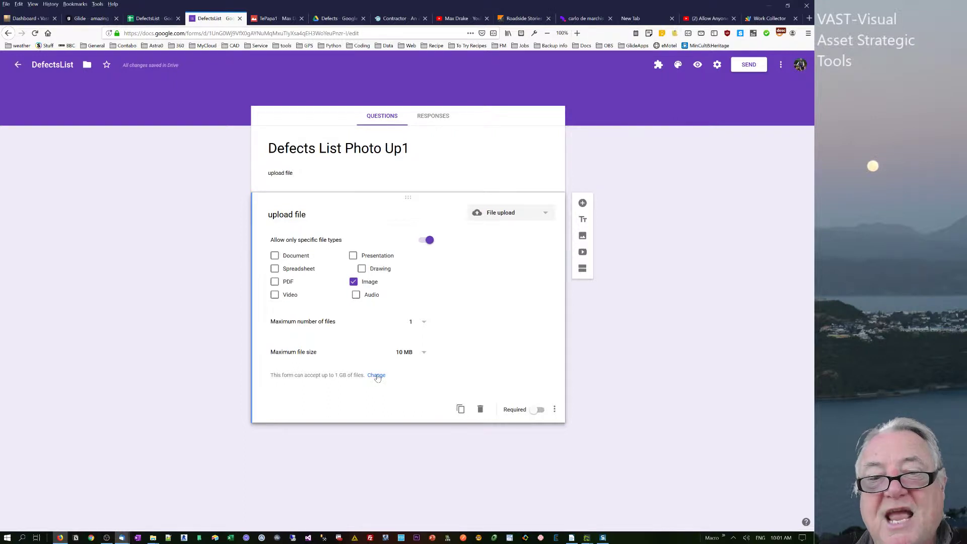
left_click(539, 410)
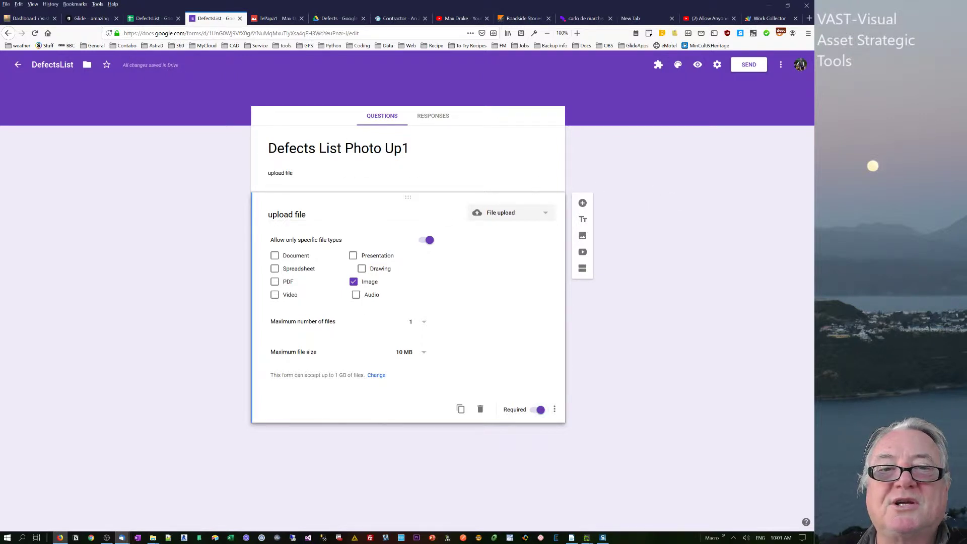
left_click(275, 187)
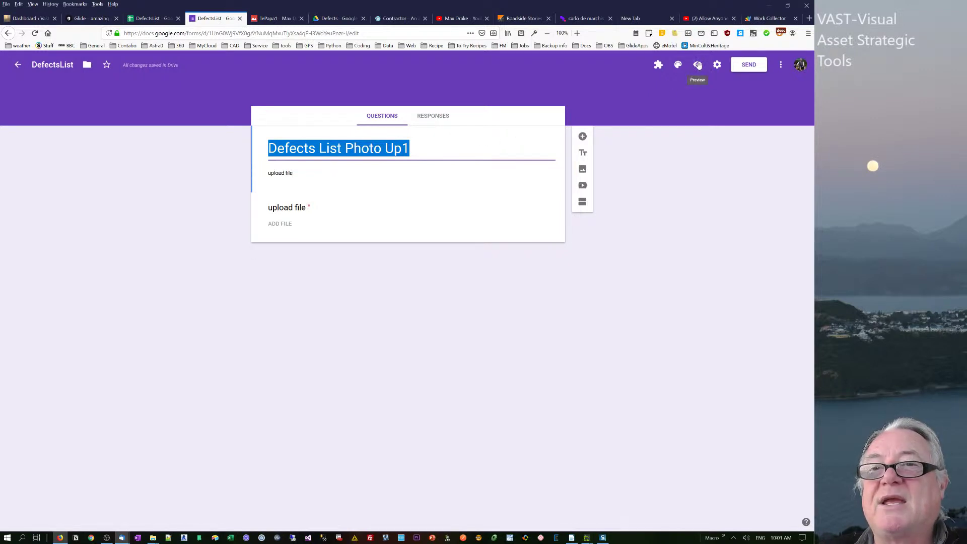
Preview the live form and submit a test response with TePapa1.jpg uploaded.
left_click(433, 117)
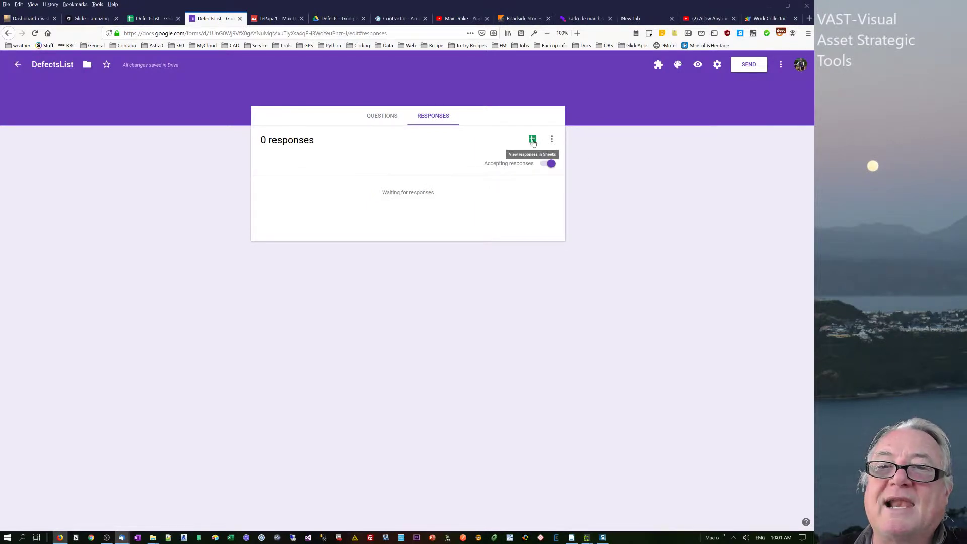
left_click(698, 64)
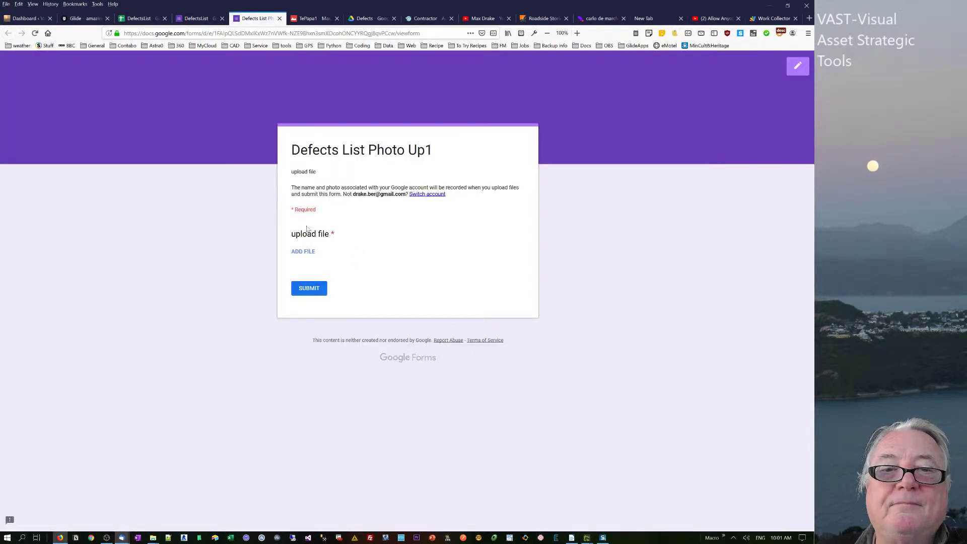
left_click(304, 252)
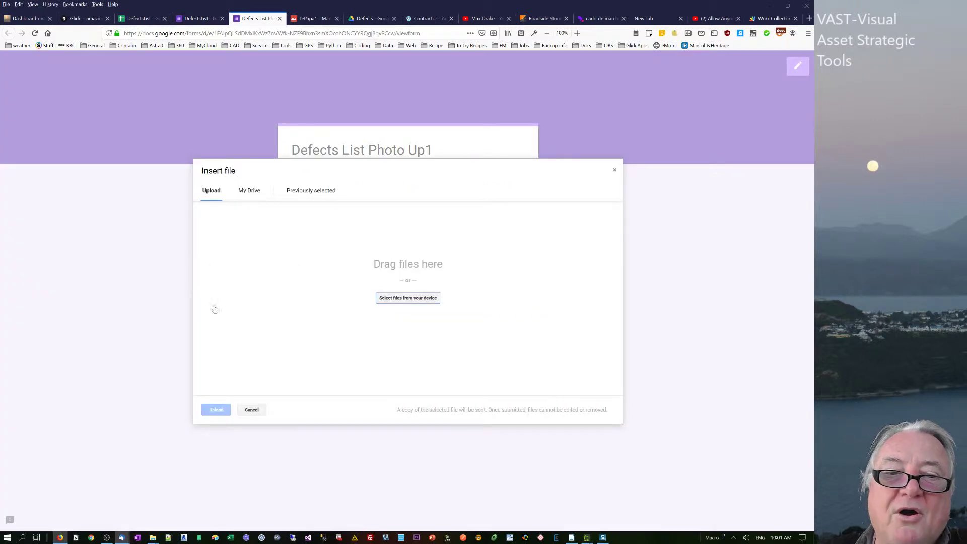
left_click(409, 302)
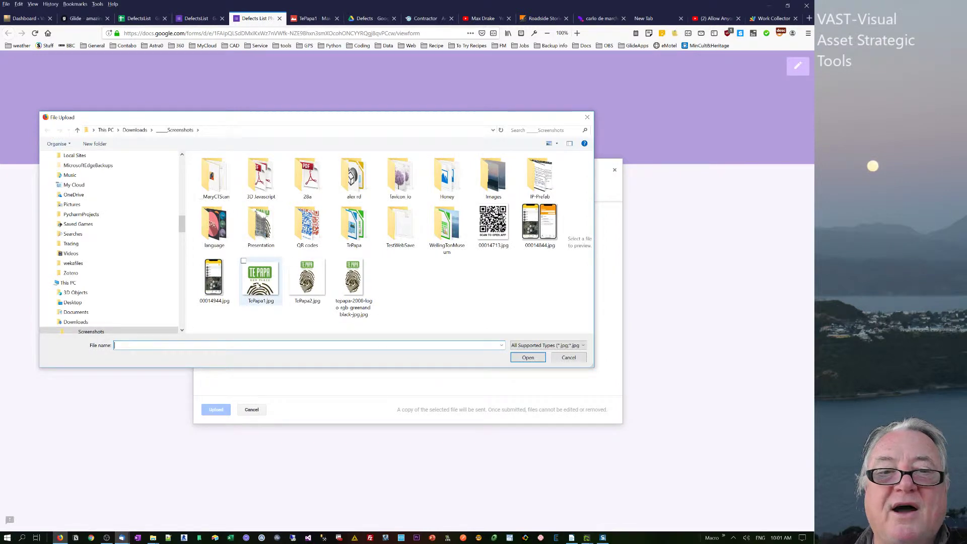
left_click(260, 282)
left_click(527, 359)
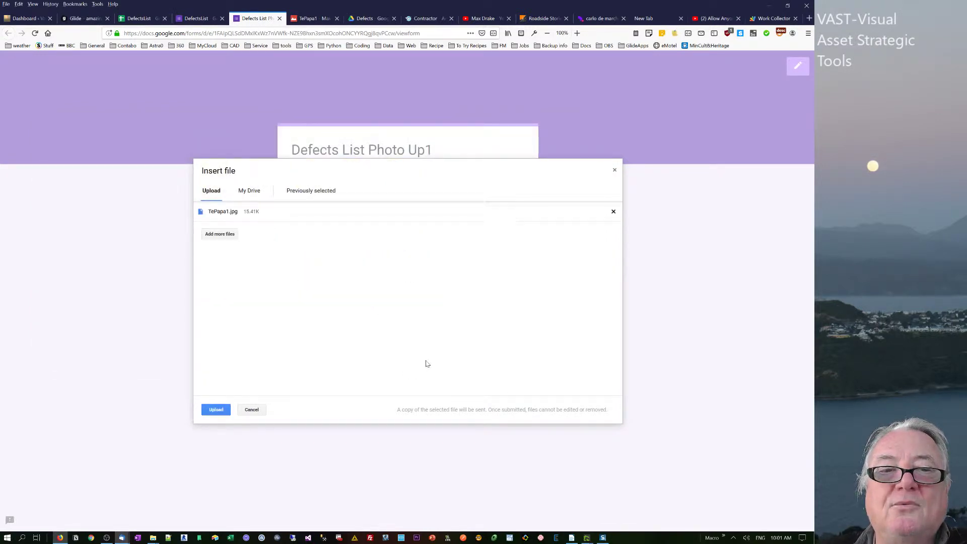
left_click(216, 413)
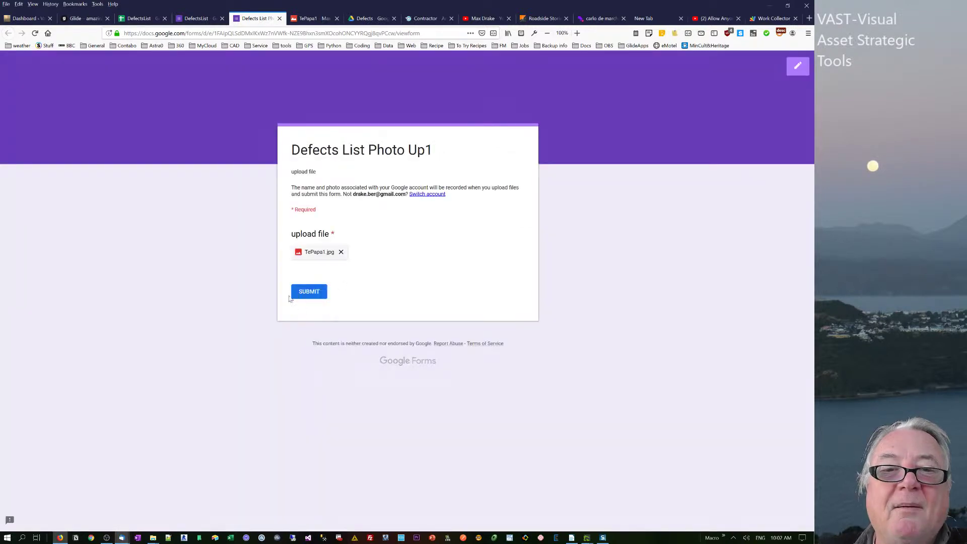
left_click(298, 294)
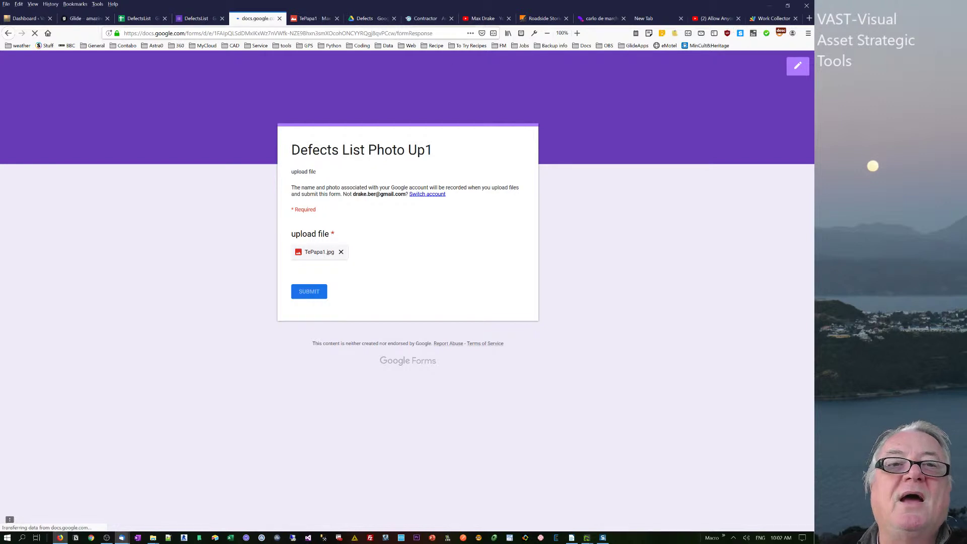
Open the Form Responses 5 sheet and view the TePapa1 image through B2's Drive link.
left_click(137, 18)
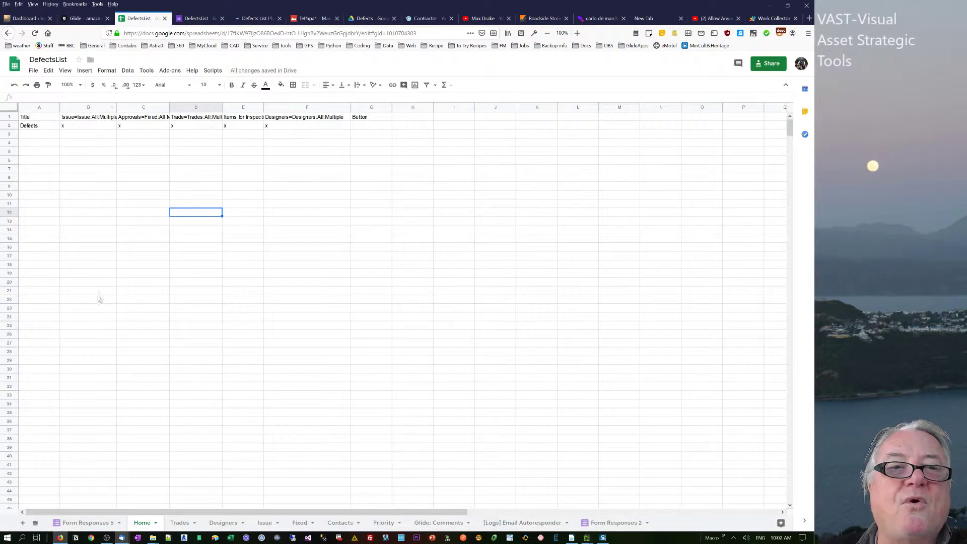
left_click(75, 523)
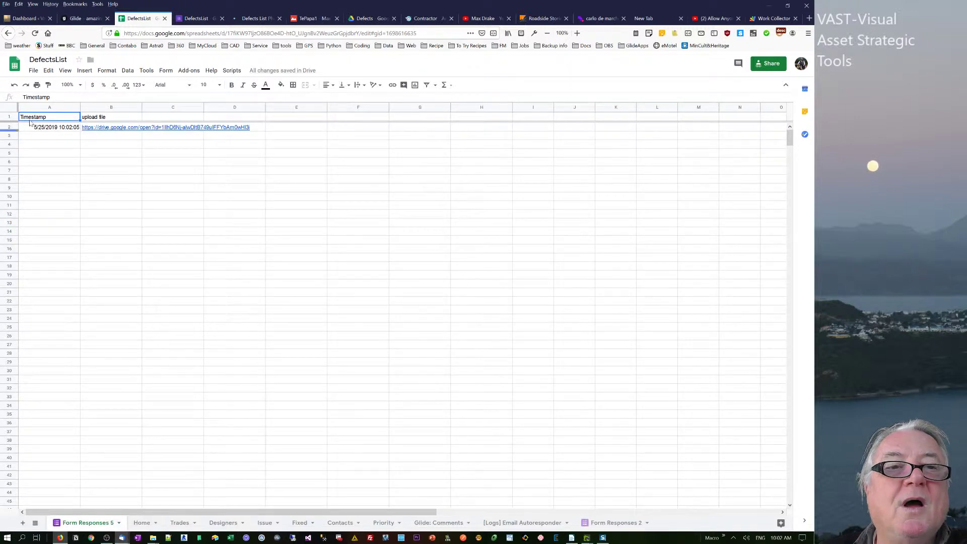
left_click(106, 130)
left_click(164, 139)
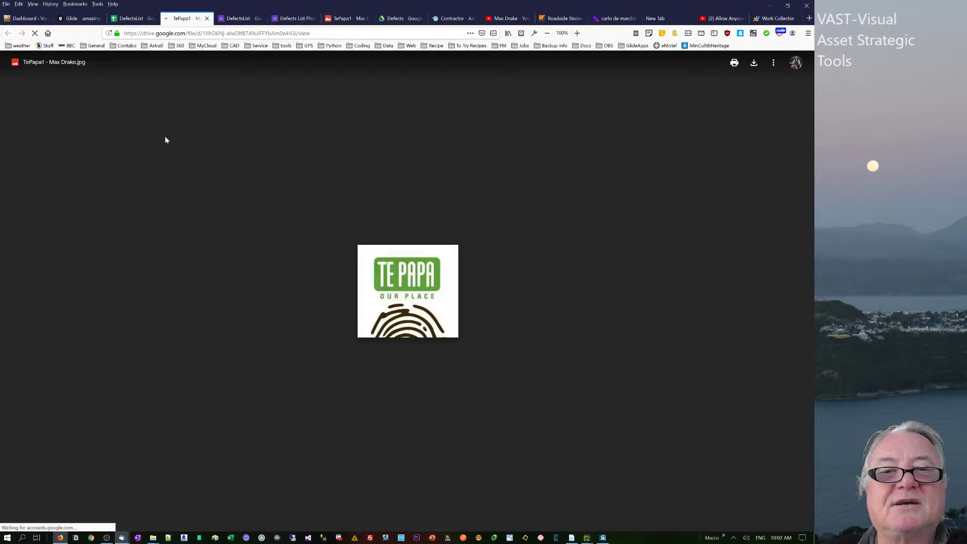
left_click(207, 18)
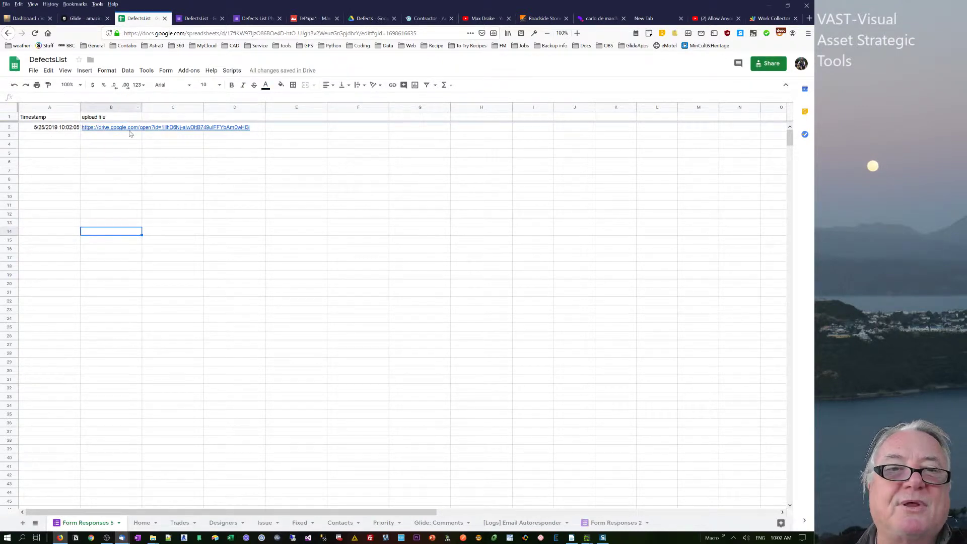
left_click(61, 138)
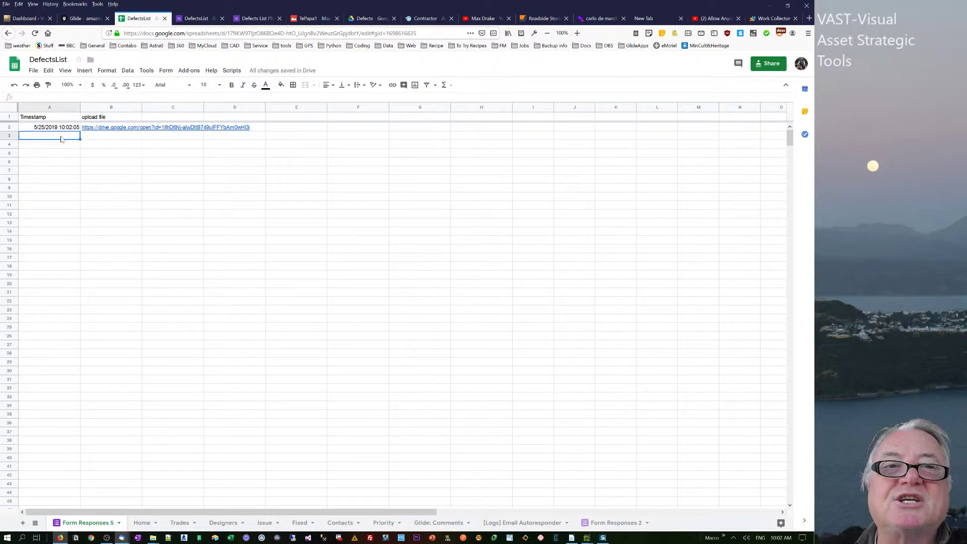
Set the upload file question's maximum number of files to 5 and reopen the preview.
left_click(198, 19)
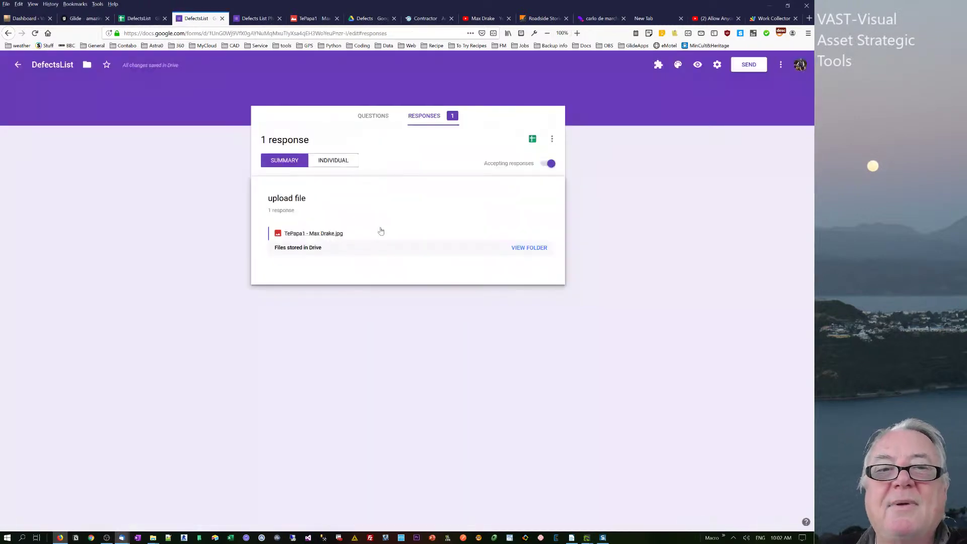
left_click(257, 19)
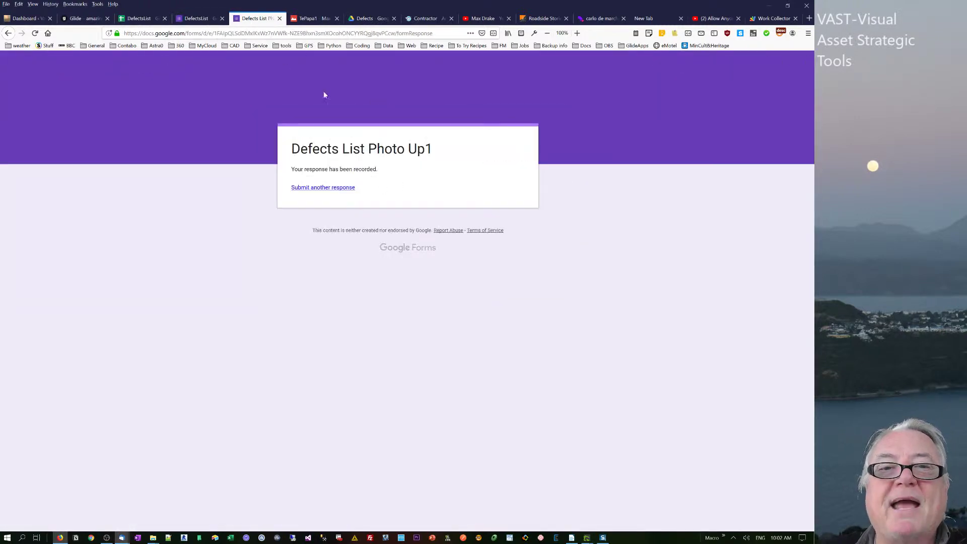
left_click(197, 19)
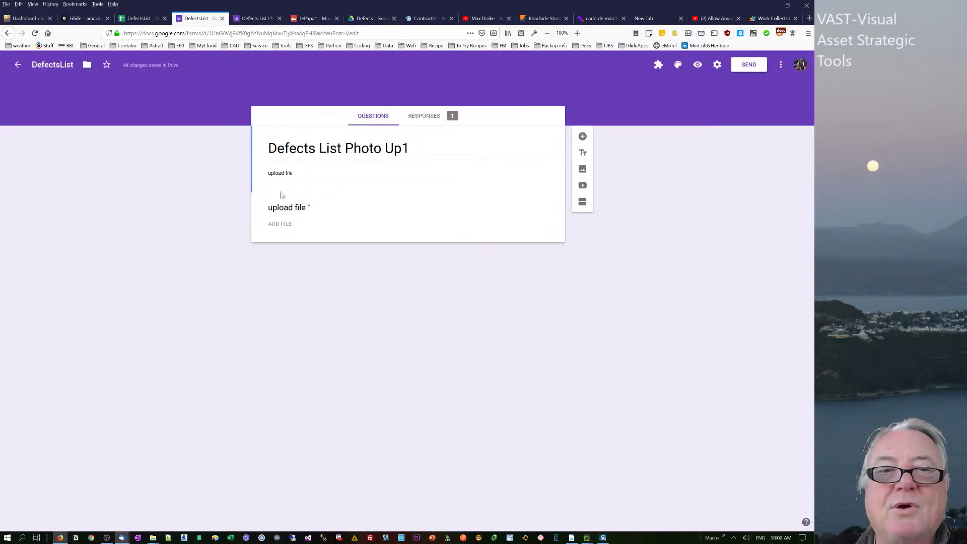
left_click(371, 232)
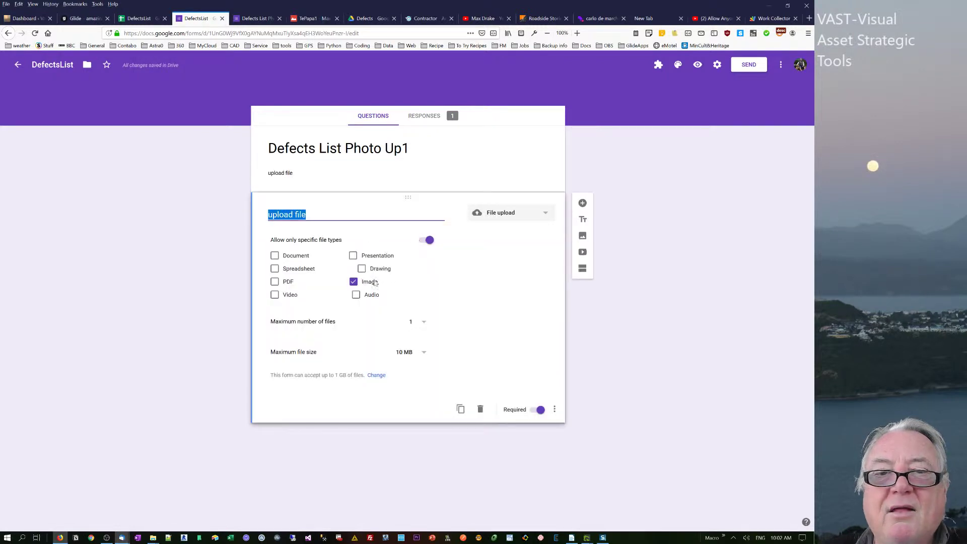
left_click(425, 324)
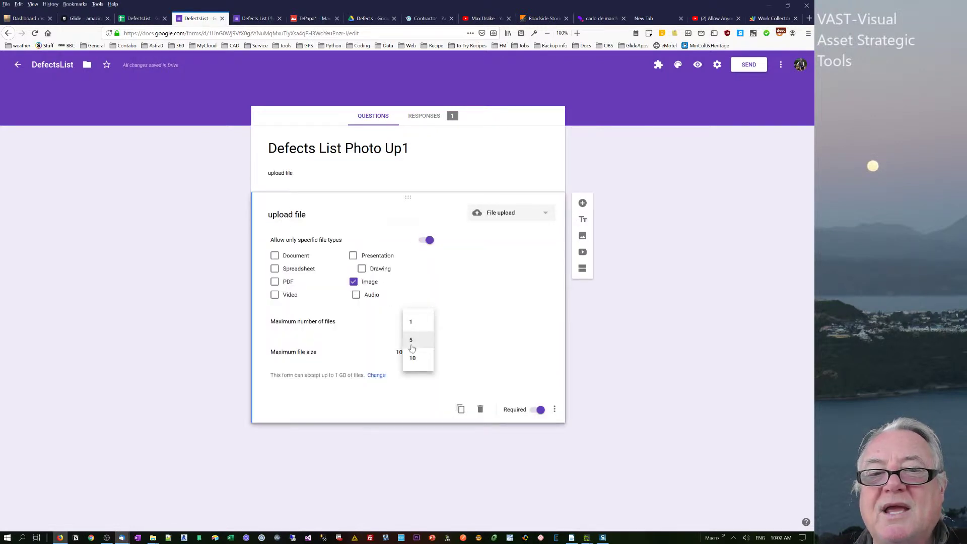
left_click(411, 341)
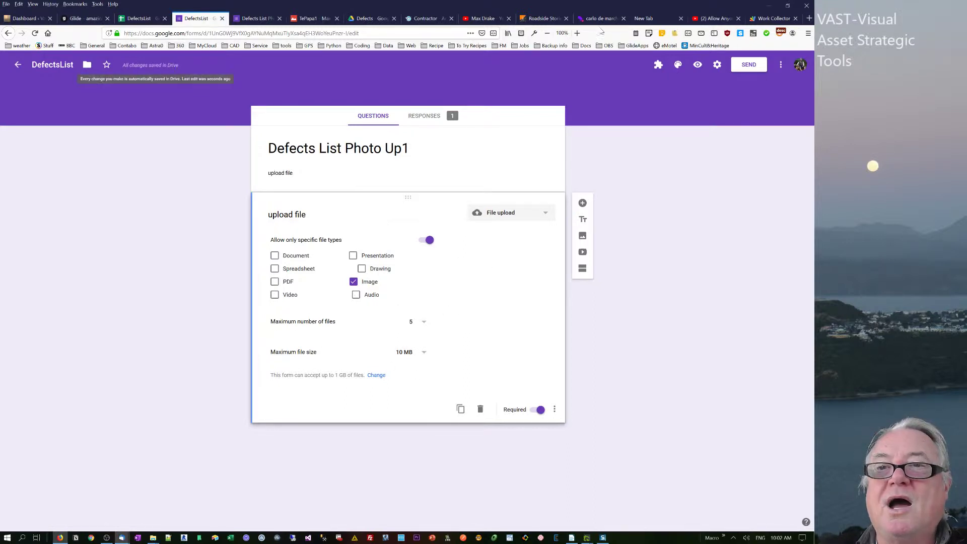
left_click(698, 64)
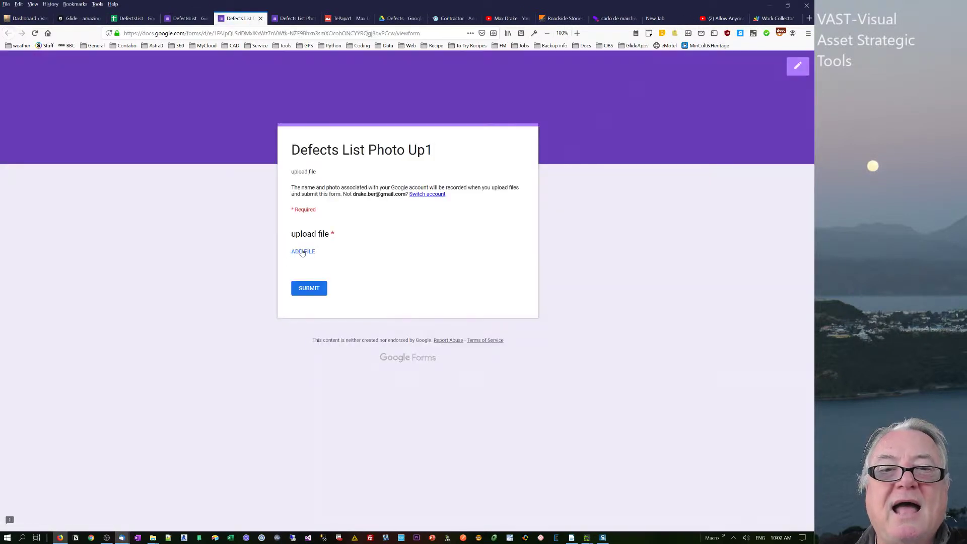
Submit a second response uploading 00014713, 00014844, 00014944, TePapa1 and TePapa2 images.
left_click(303, 252)
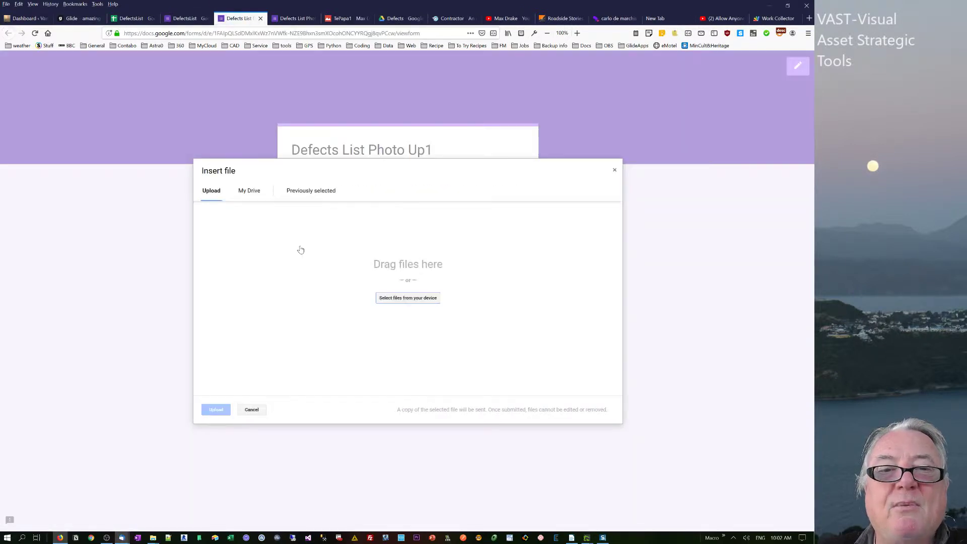
left_click(375, 299)
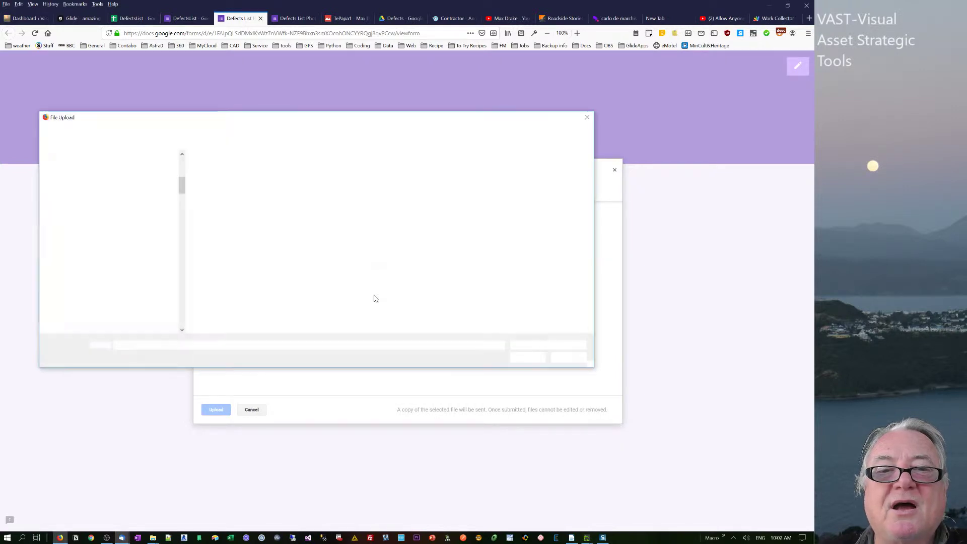
left_click(494, 222)
left_click(540, 222, "ctrl")
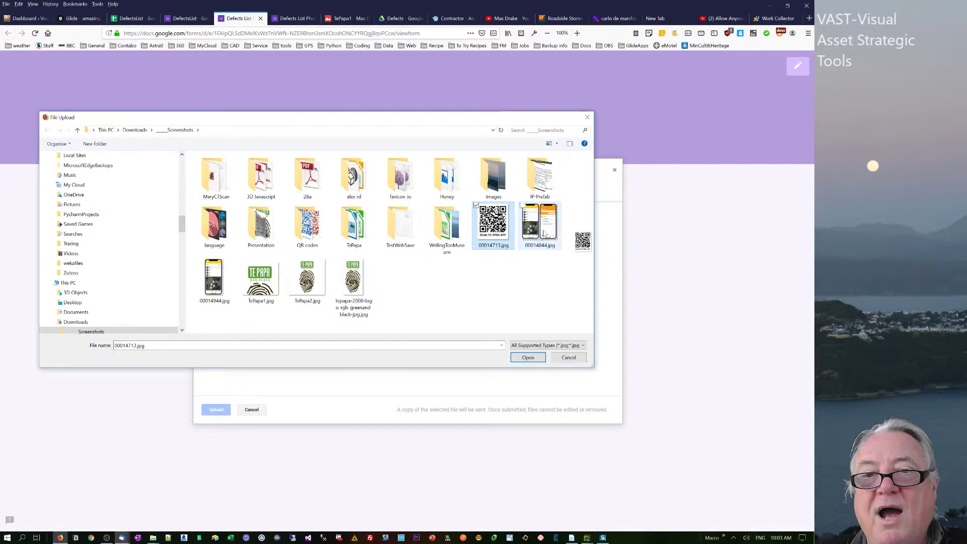
left_click(214, 277, "ctrl")
left_click(259, 279, "ctrl")
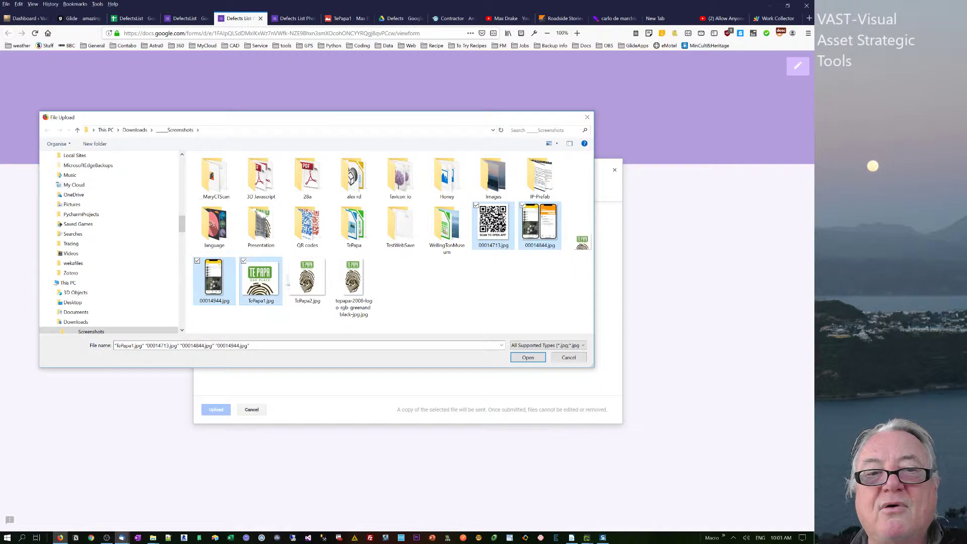
left_click(307, 280, "ctrl")
left_click(528, 357)
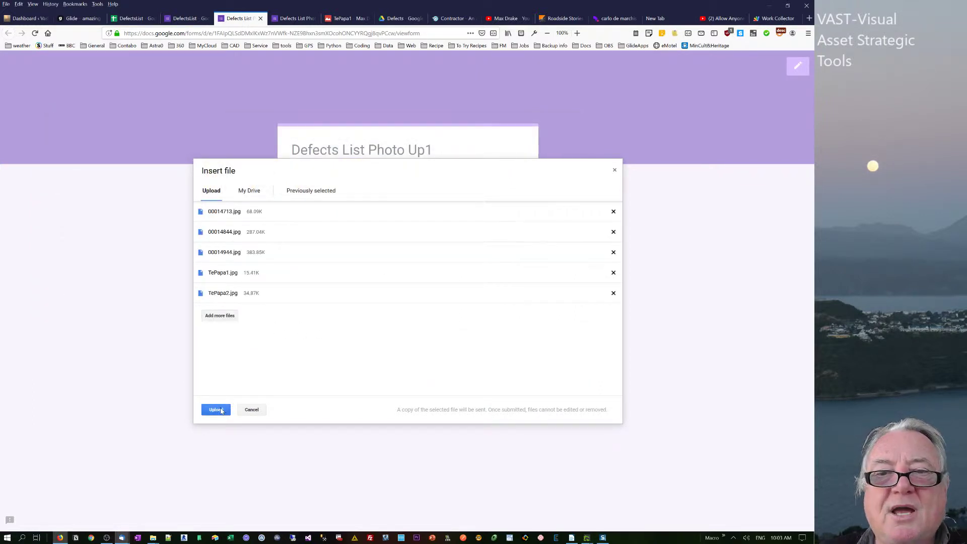
left_click(216, 409)
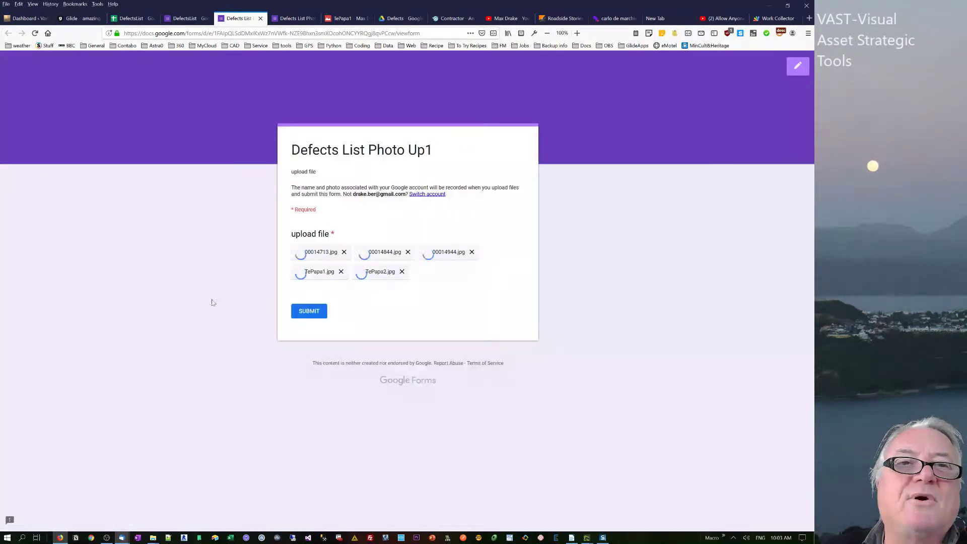
left_click(321, 316)
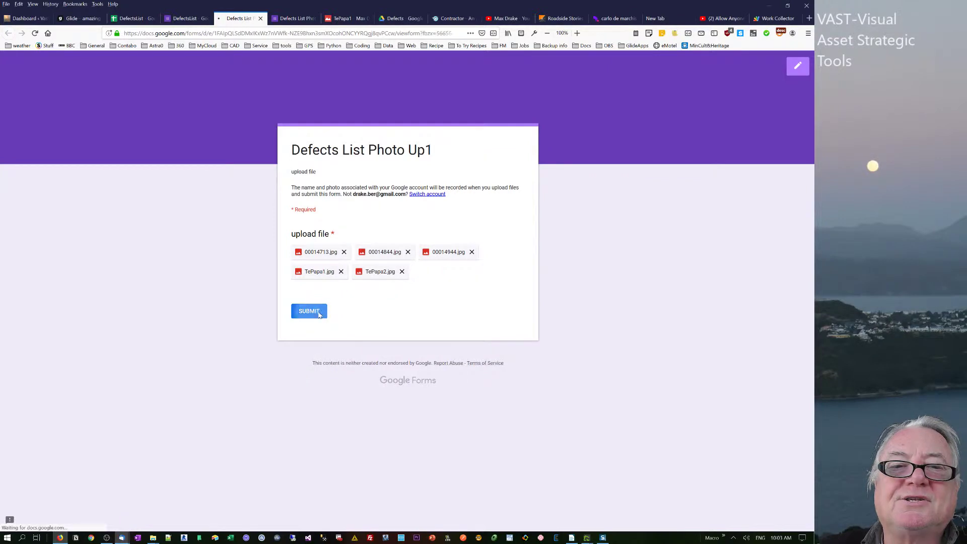
left_click(132, 19)
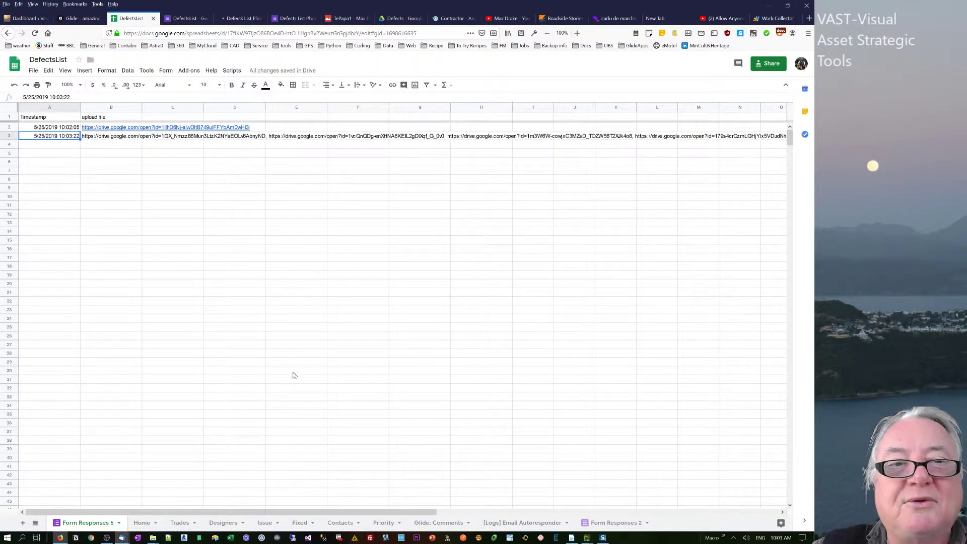
left_click(122, 141)
key("Up")
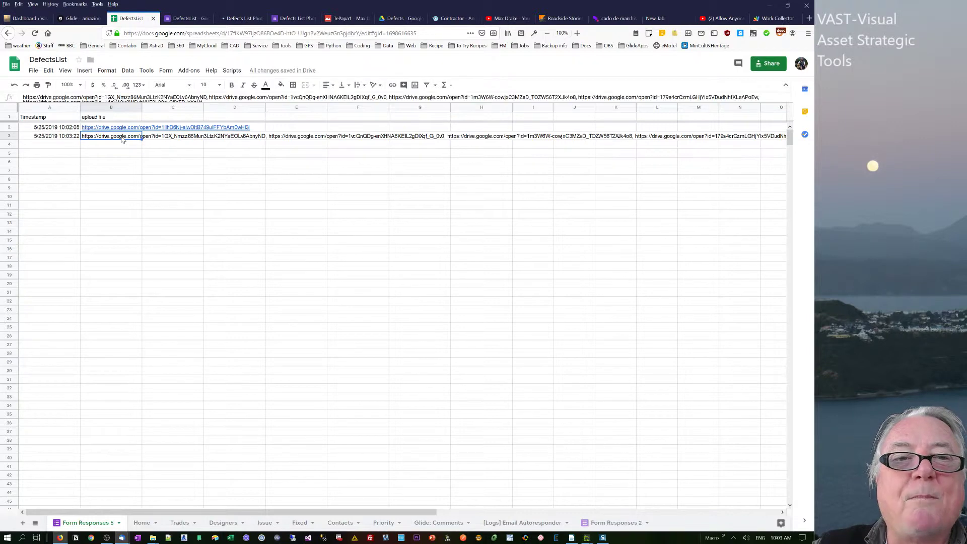
left_click_drag(340, 97, 346, 169)
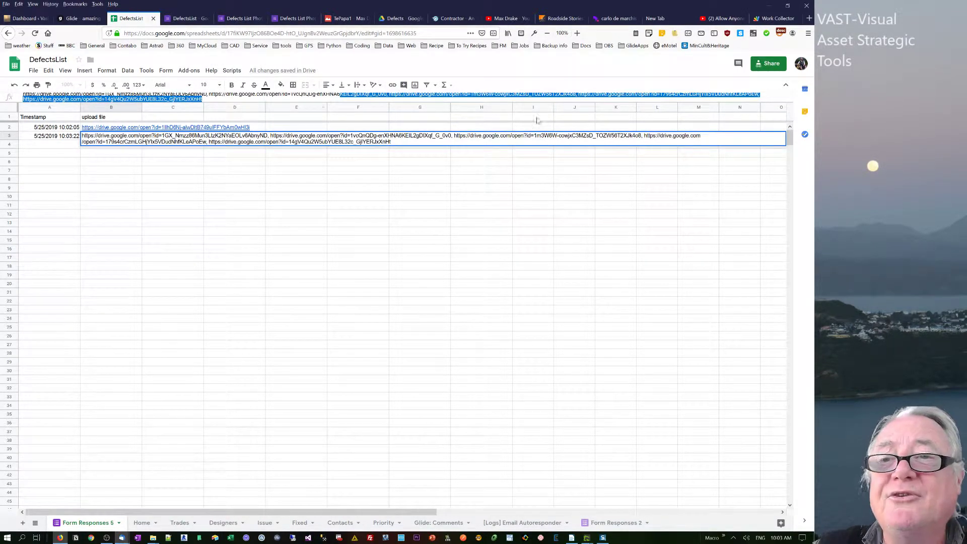
left_click(297, 205)
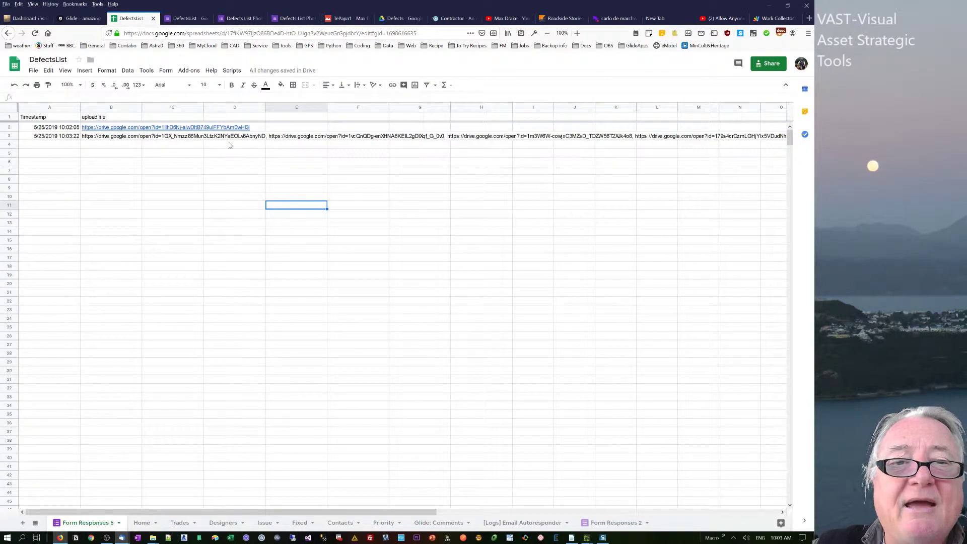
left_click(99, 138)
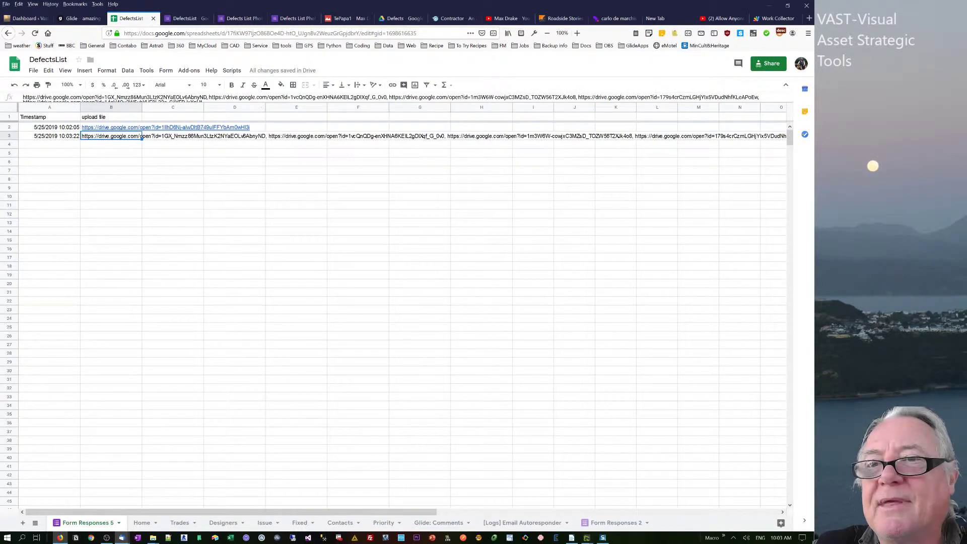
left_click_drag(720, 103, 701, 146)
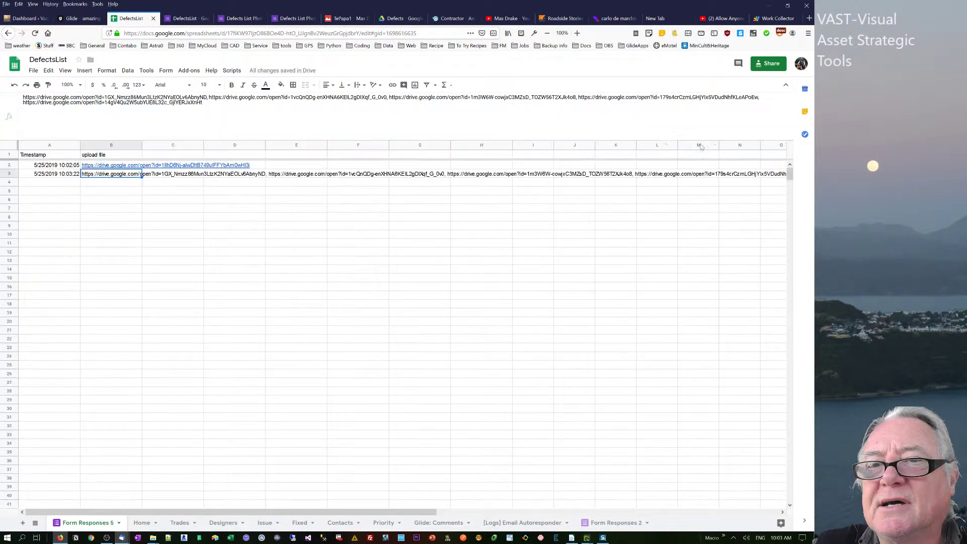
left_click_drag(202, 102, 23, 102)
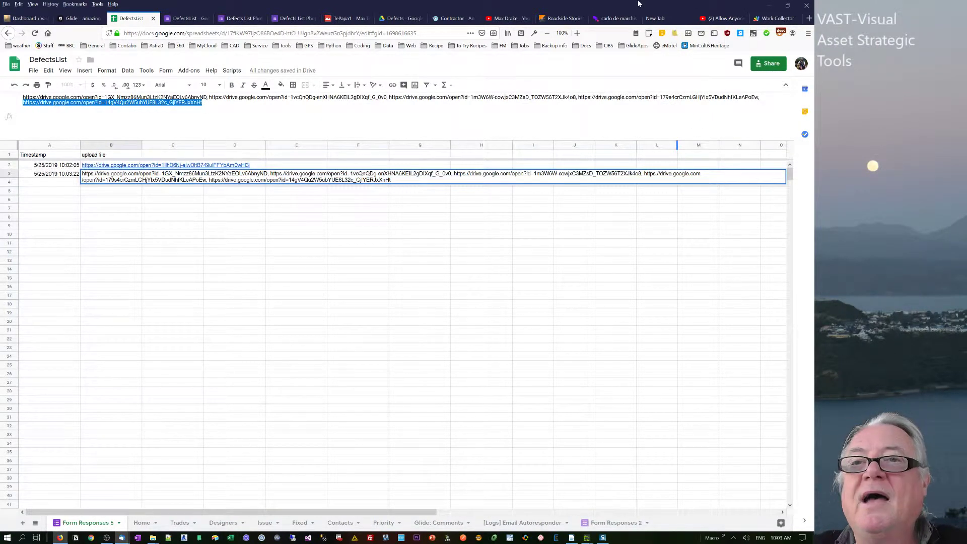
left_click(810, 18)
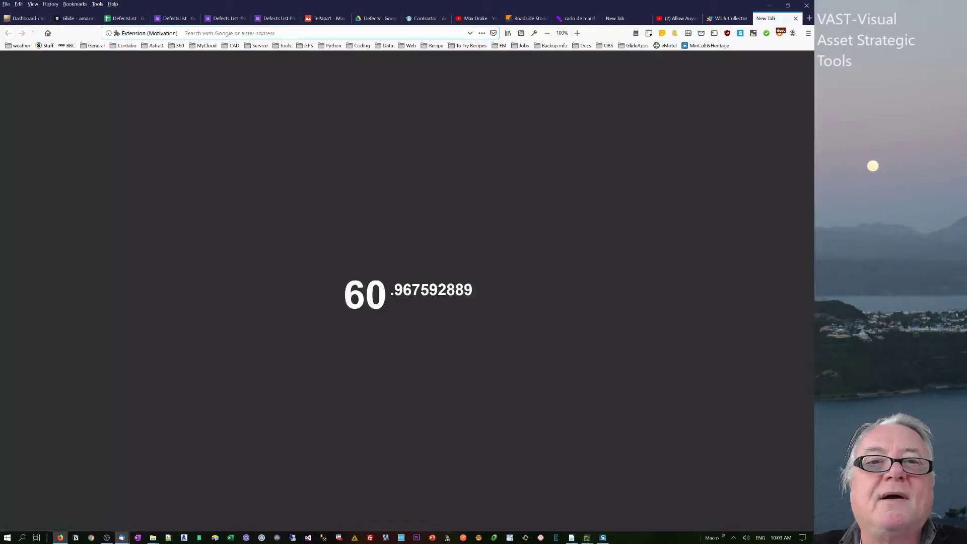
key("Return")
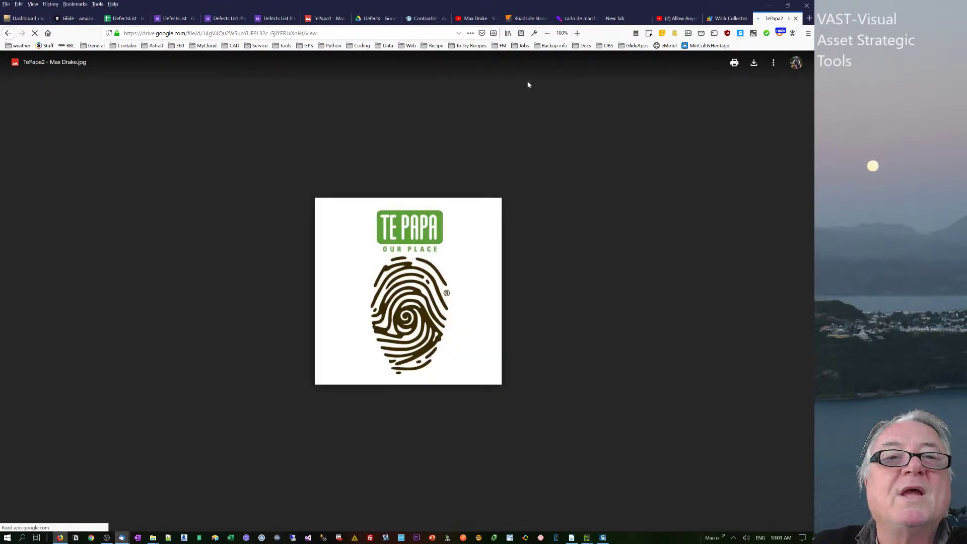
left_click(796, 18)
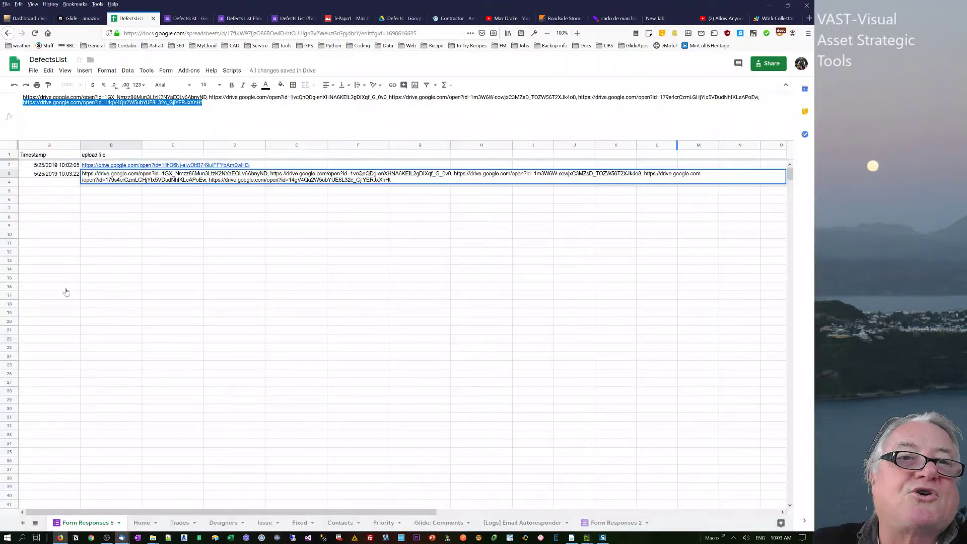
left_click(153, 538)
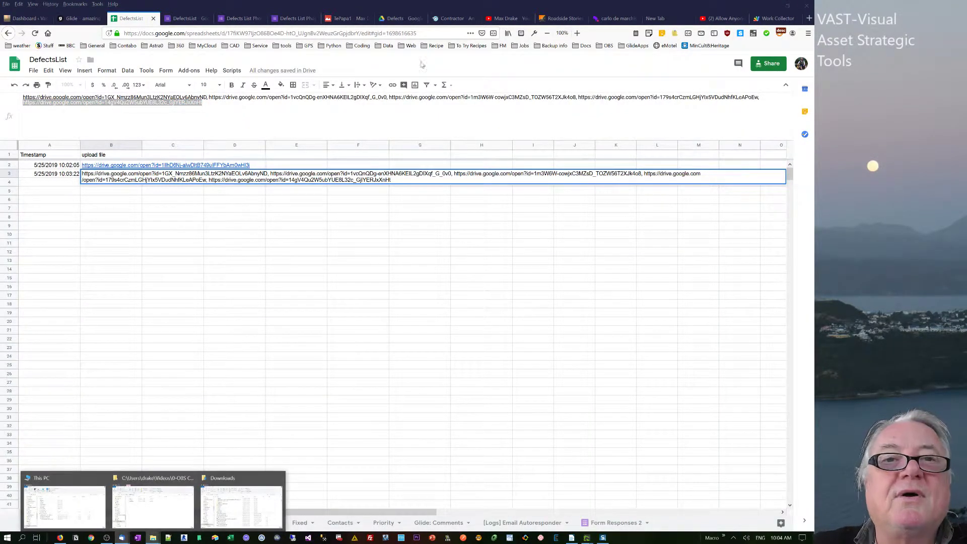
Inspect the images in Drive's upload file (File responses) folder, then return to Defects.
left_click(401, 18)
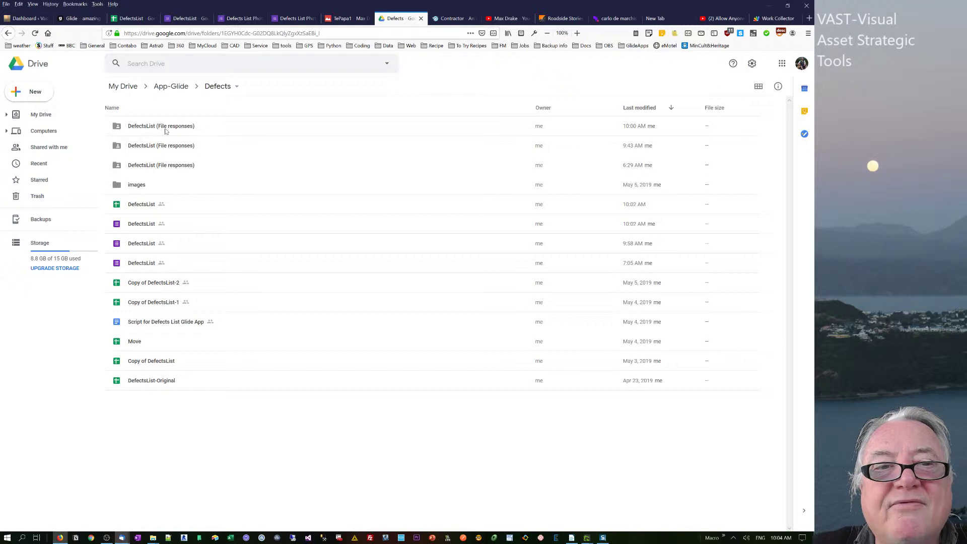
double_click(167, 130)
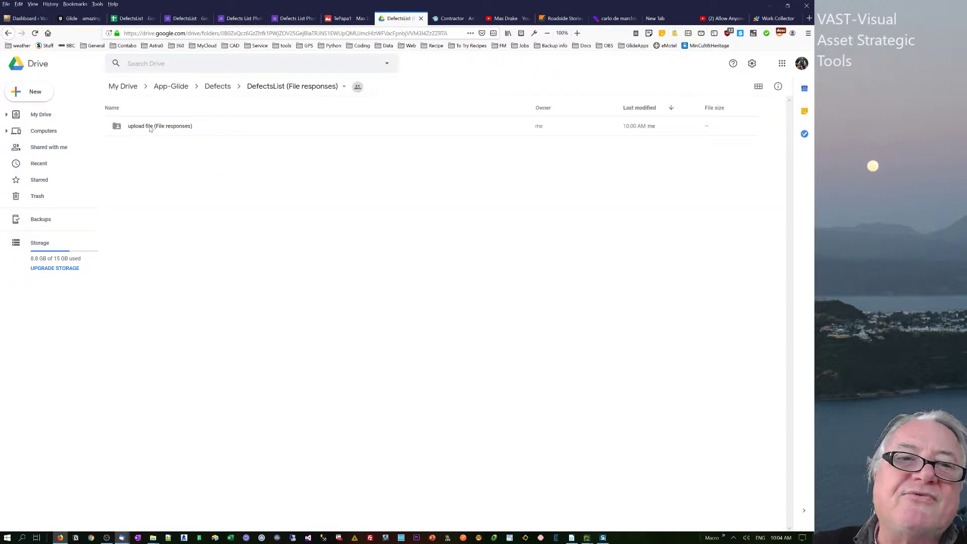
double_click(150, 127)
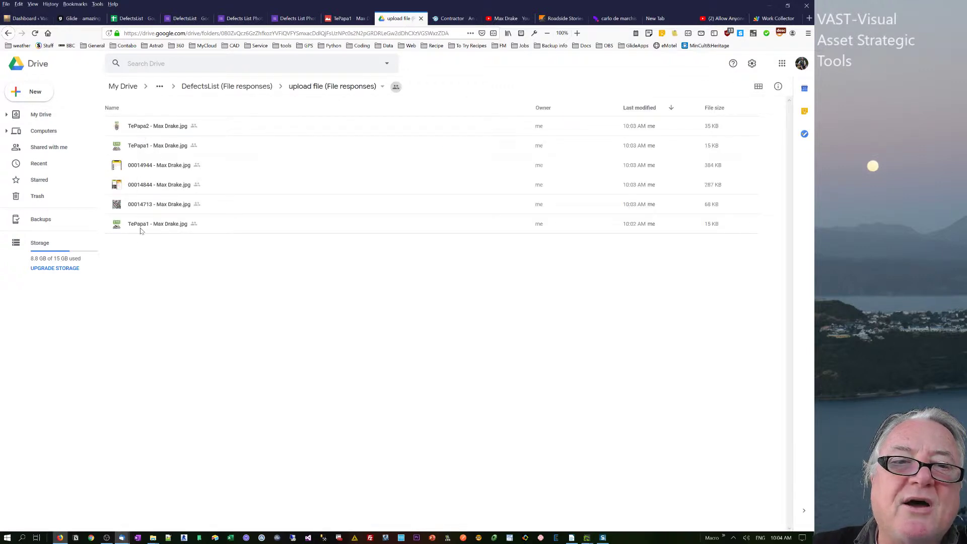
left_click(239, 87)
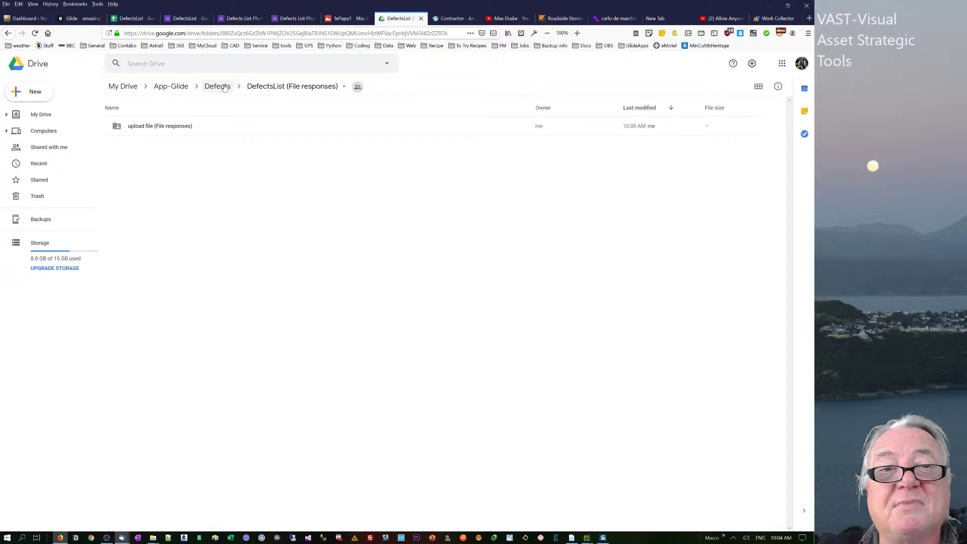
left_click(218, 88)
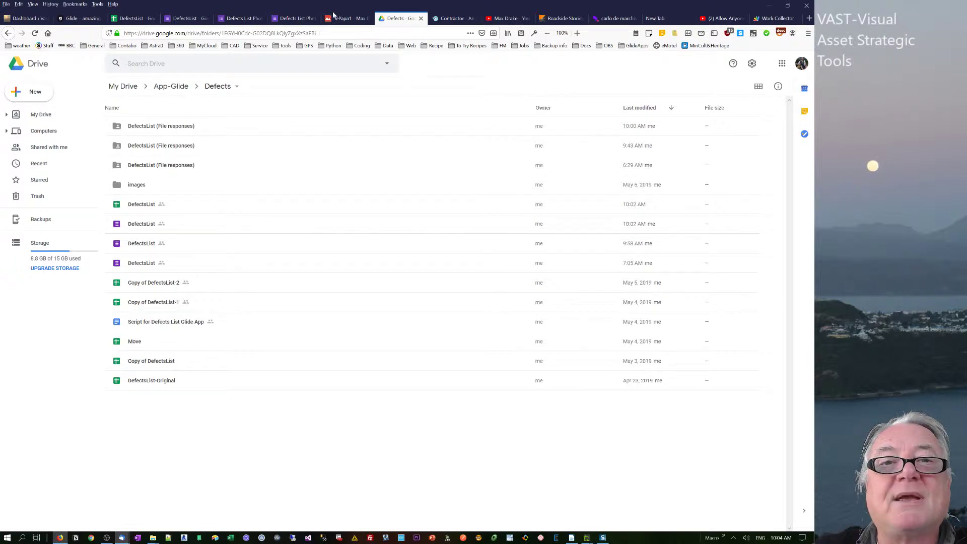
left_click(130, 19)
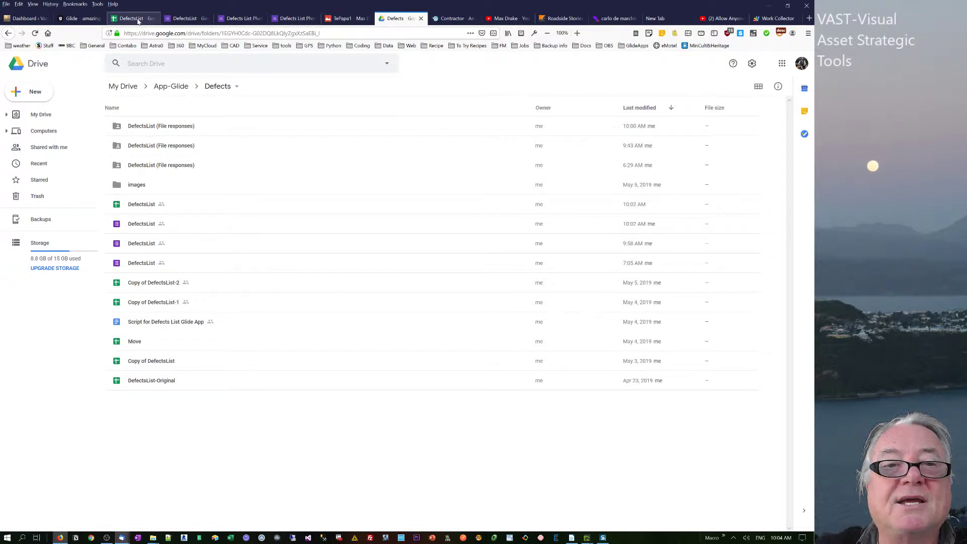
Check B3's upload links and A3's timestamp, then select the form's header in the editor.
left_click(108, 202)
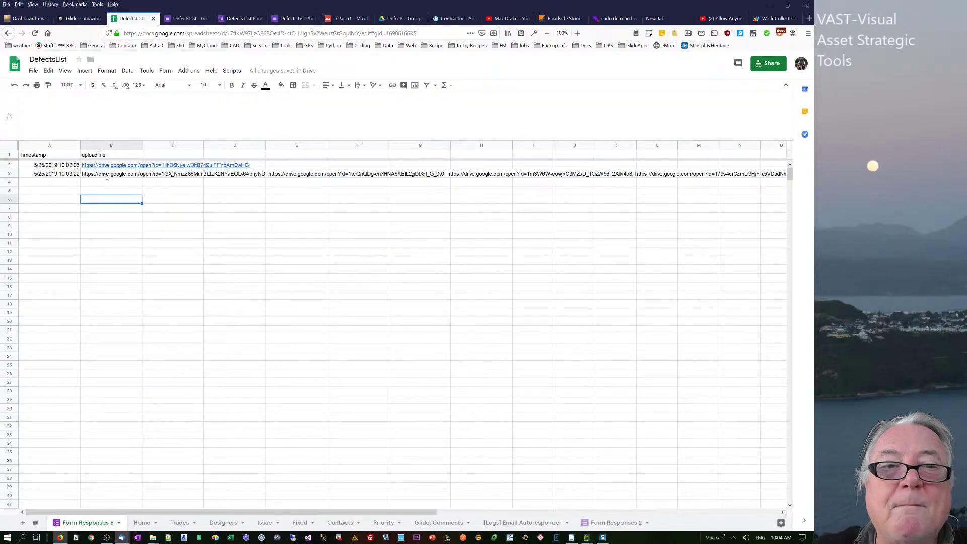
left_click(107, 176)
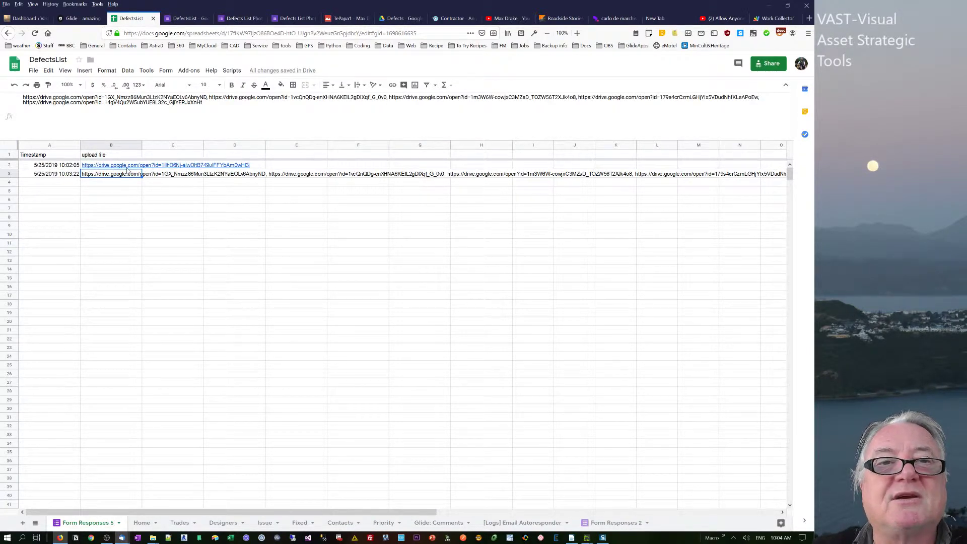
left_click(186, 19)
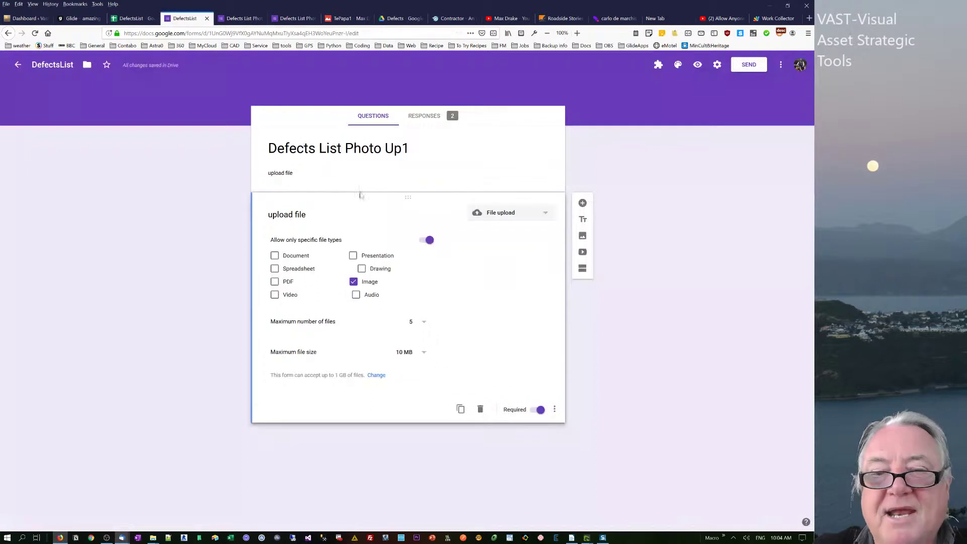
left_click(132, 18)
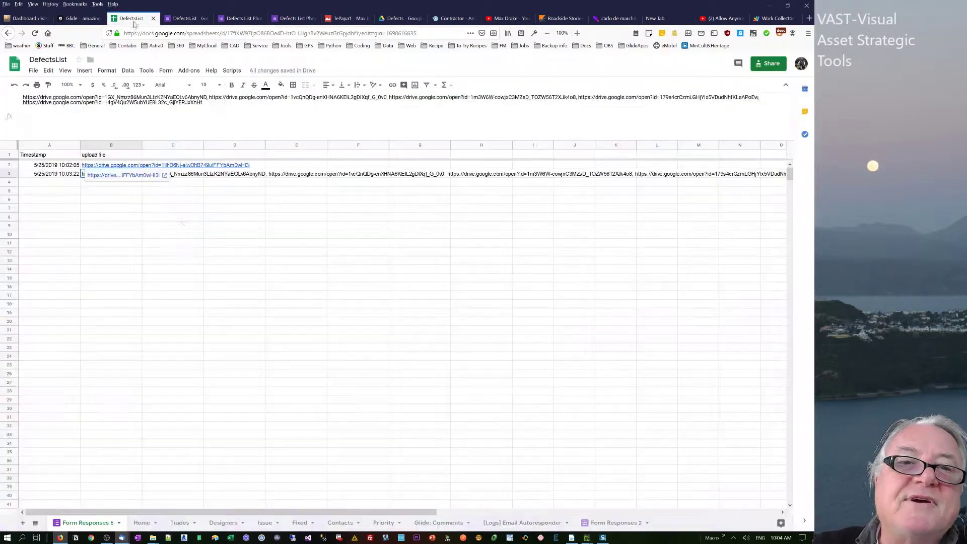
left_click(62, 177)
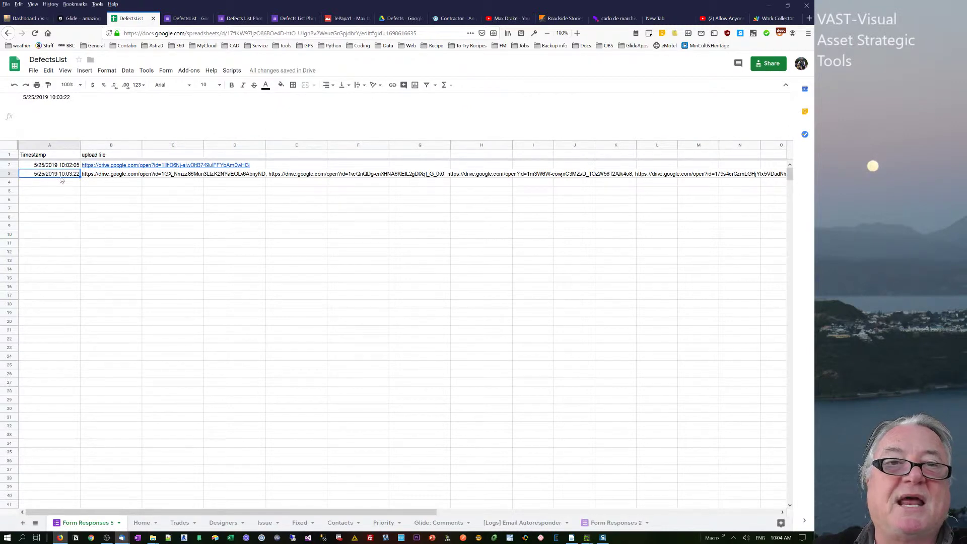
left_click(185, 19)
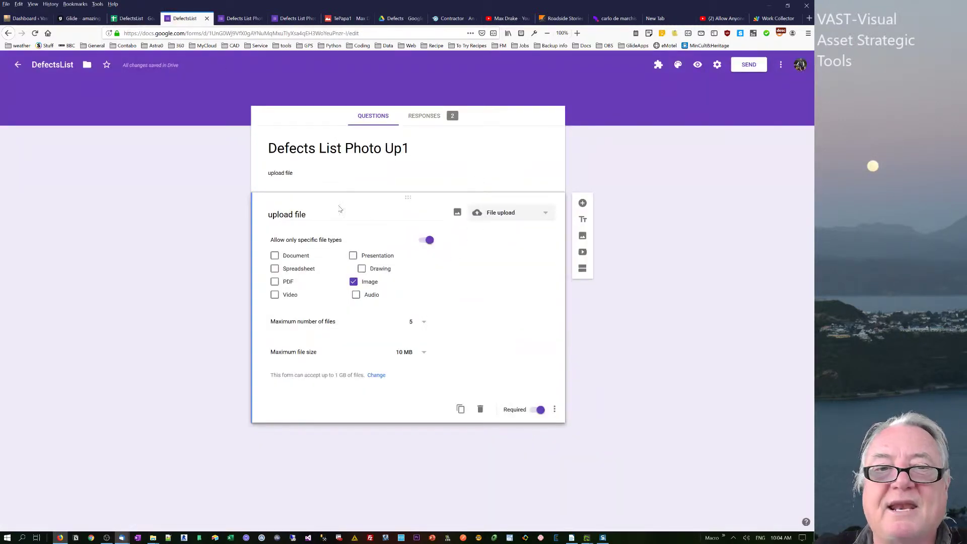
left_click(455, 138)
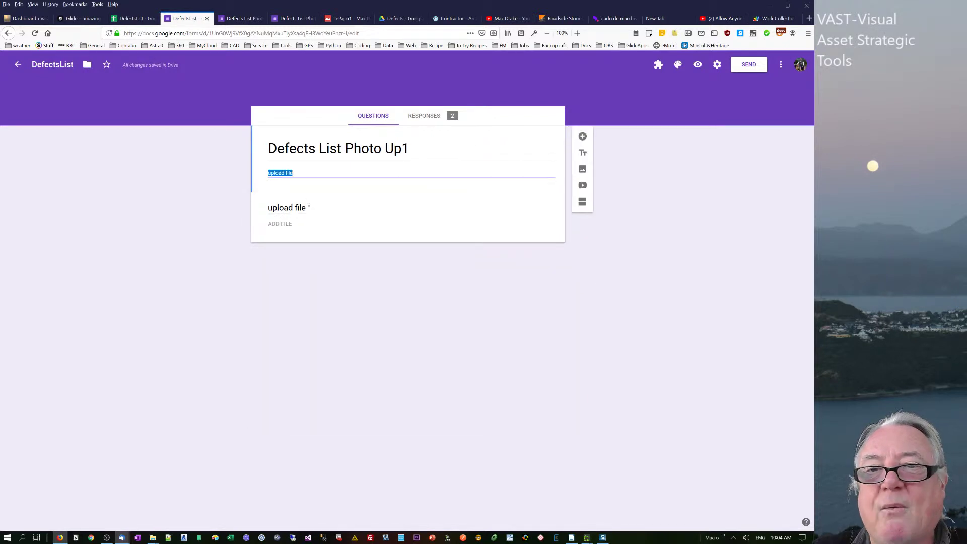
Add a multiple-choice question above the upload question and begin titling it 'Who uploaded f'.
left_click(583, 136)
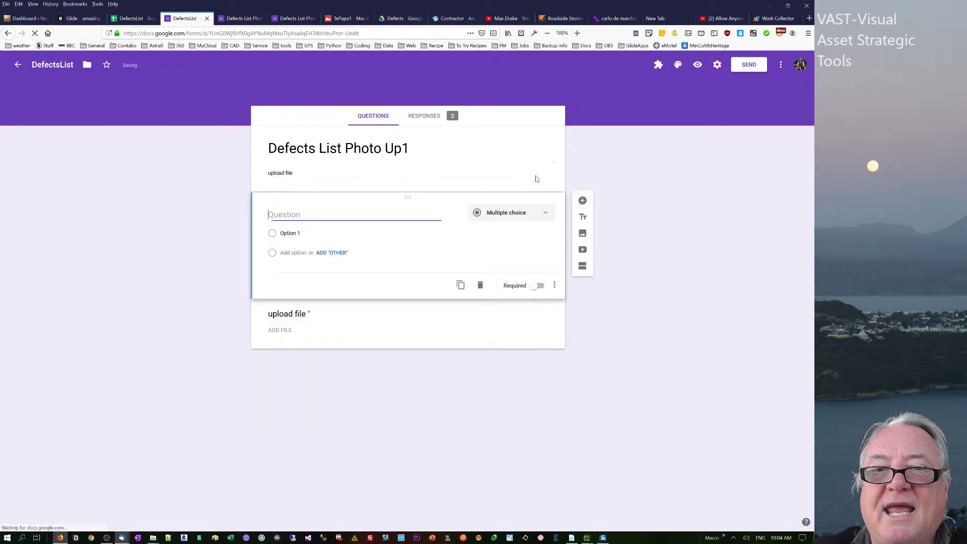
left_click(522, 214)
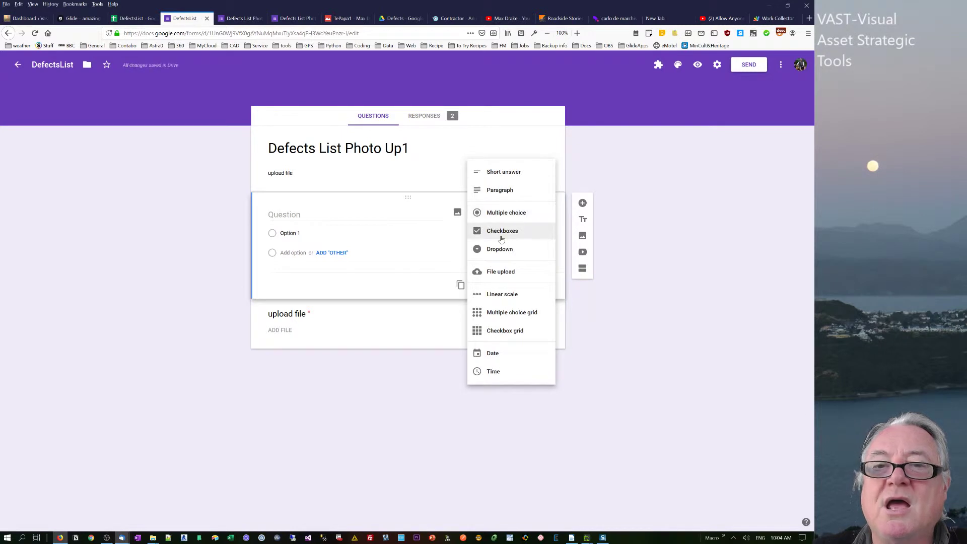
left_click(496, 212)
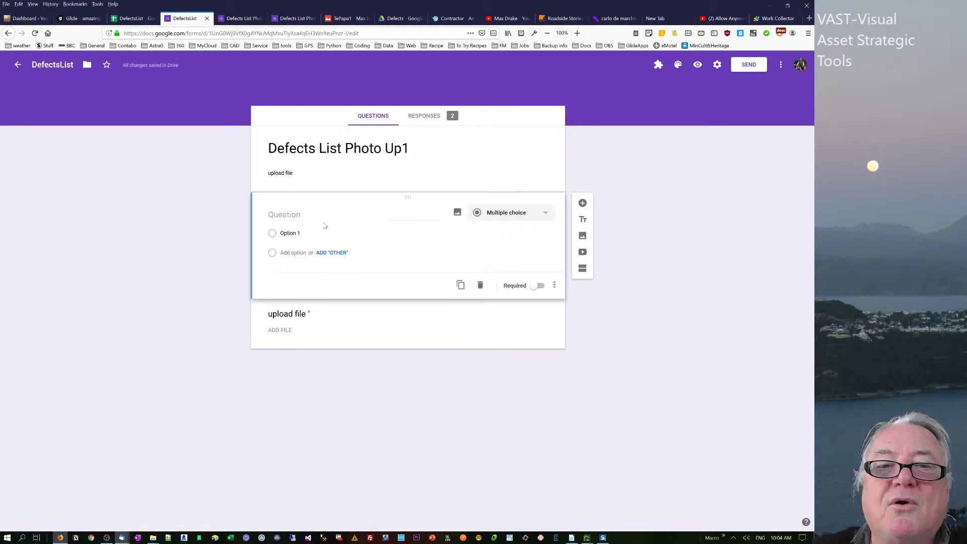
left_click(302, 215)
type("W")
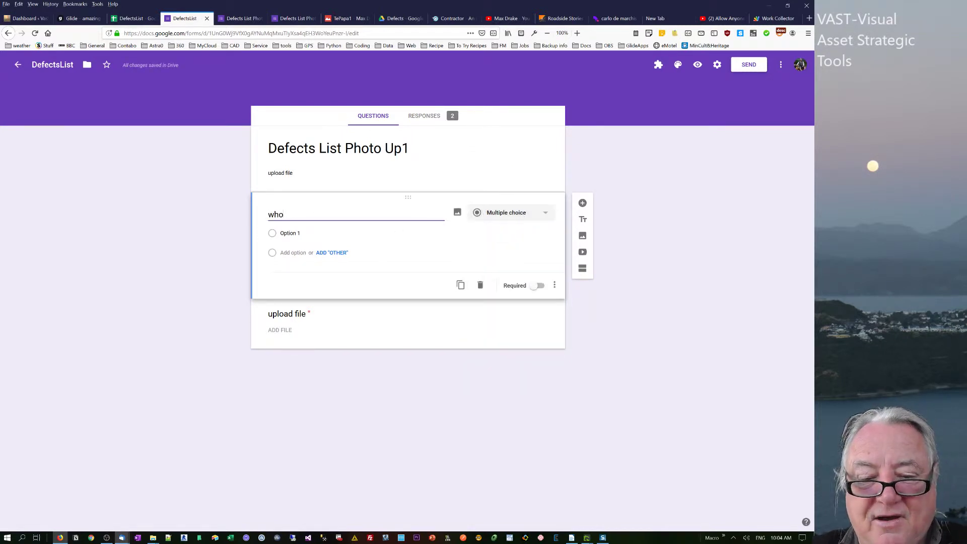
type("ho ")
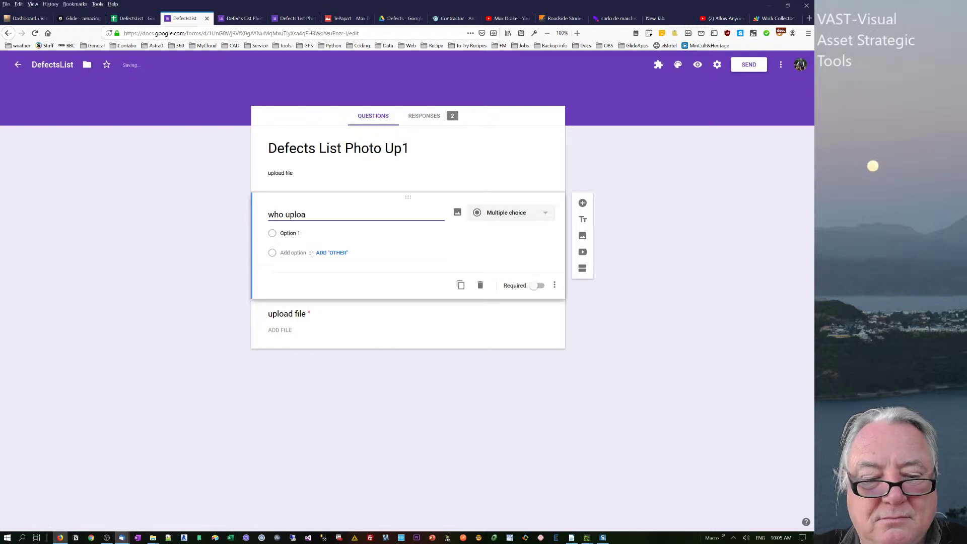
type("uploaded file? Que")
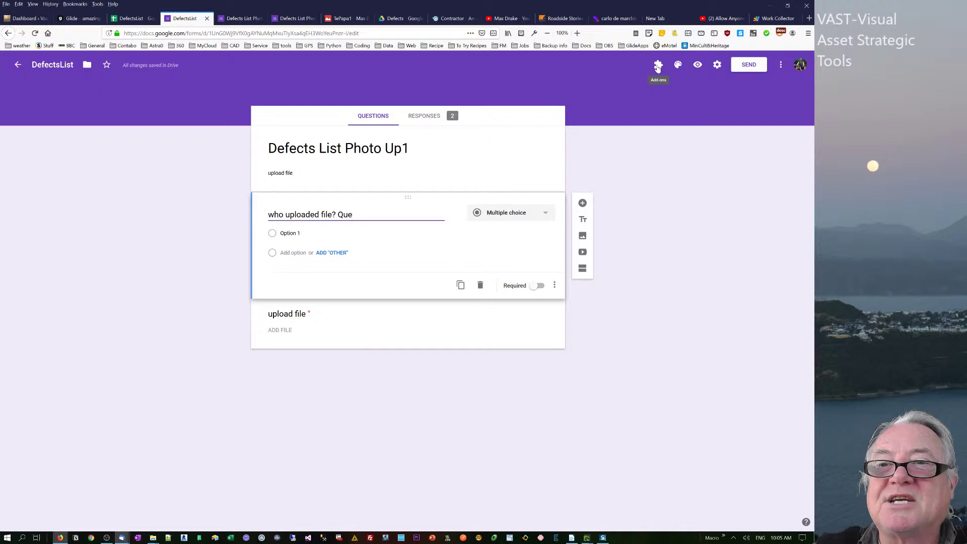
left_click(658, 67)
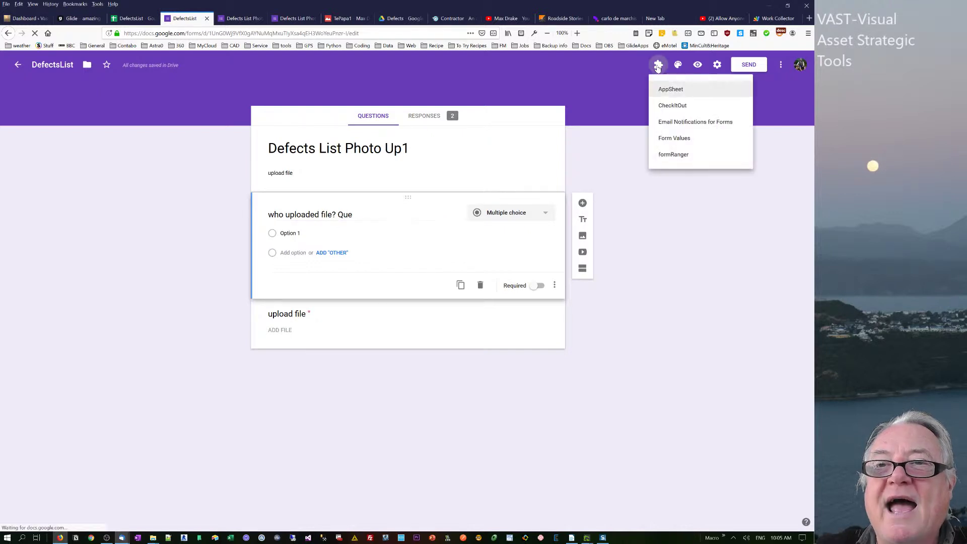
left_click(780, 66)
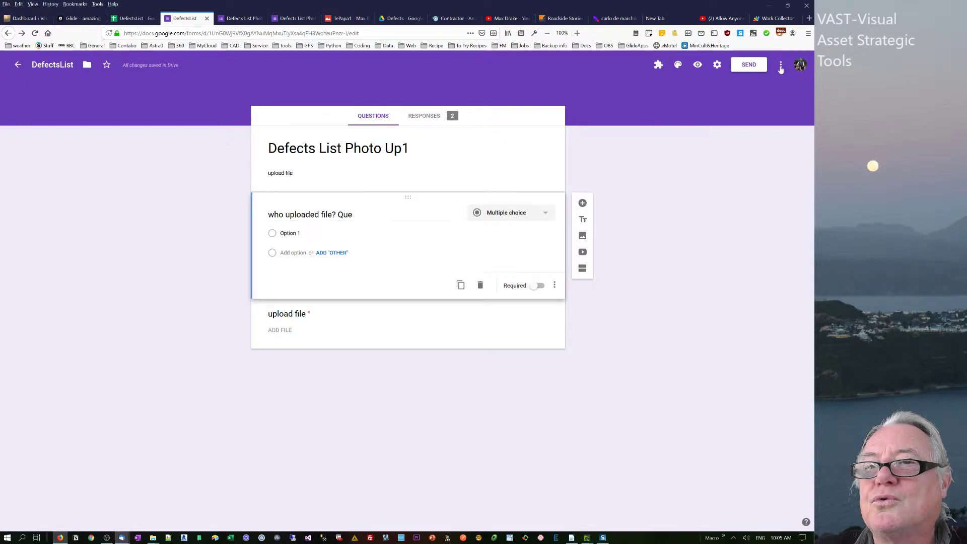
left_click(781, 67)
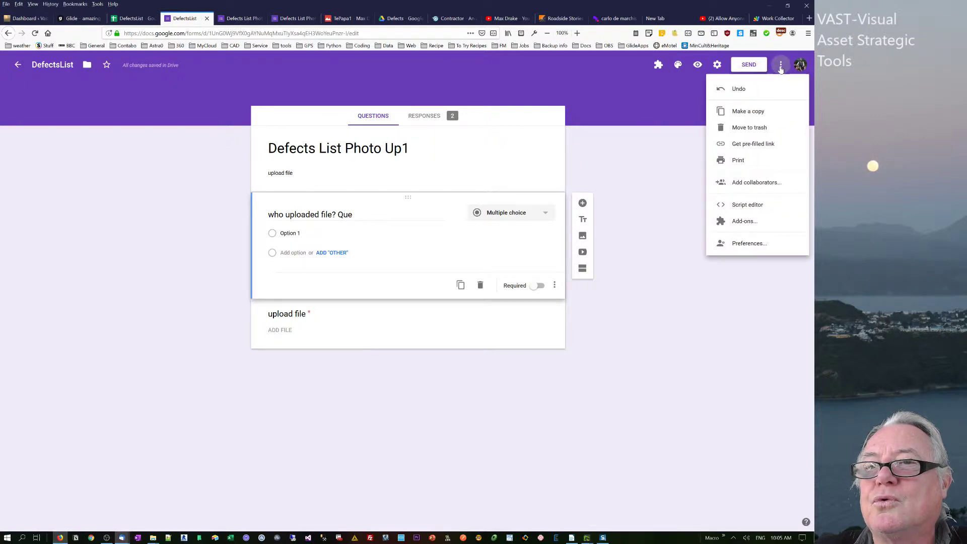
left_click(742, 221)
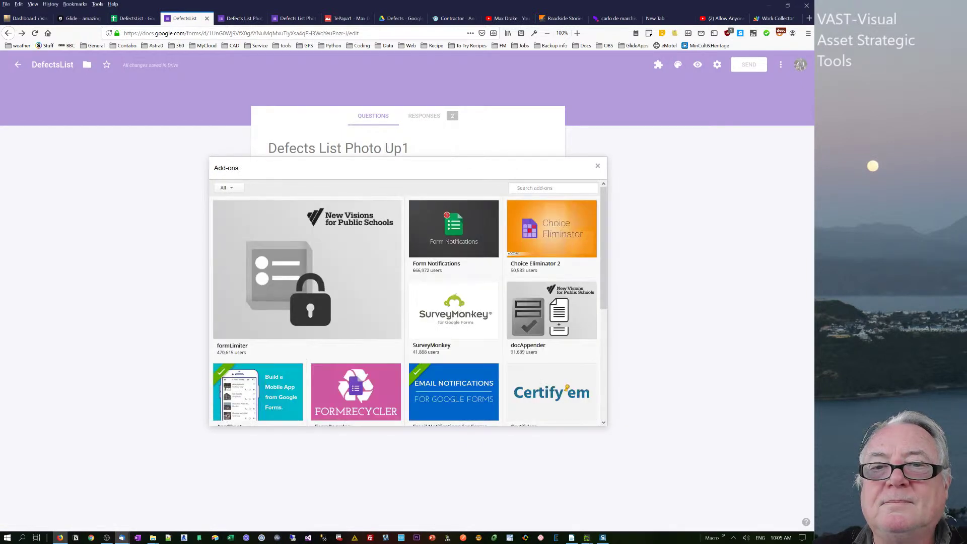
type("formRanger")
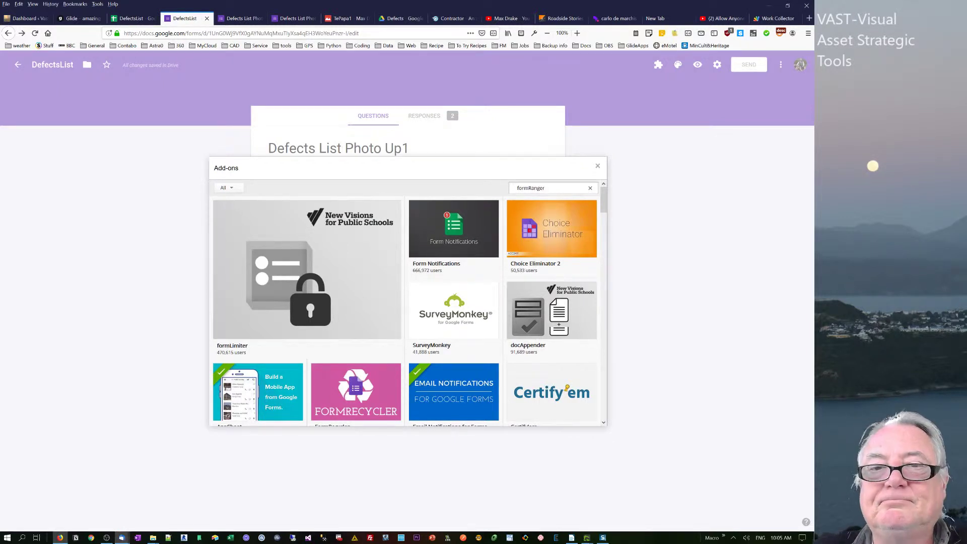
key("Return")
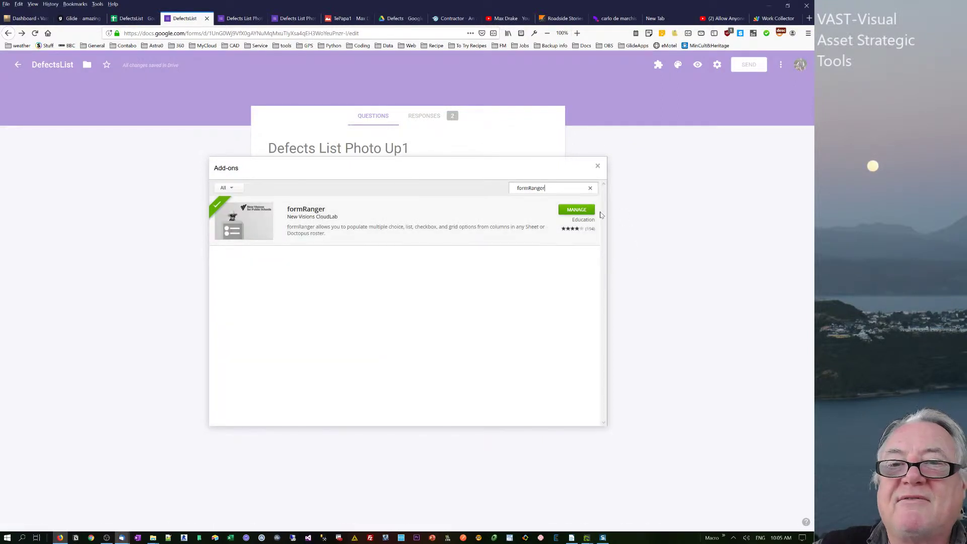
left_click(598, 167)
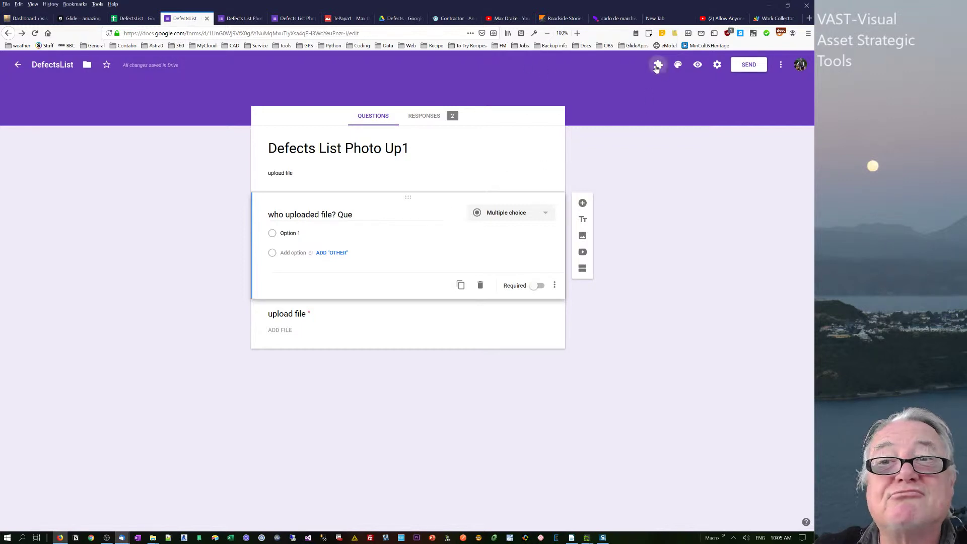
Start formRanger, enable Populate from range and try adding a new range, which hits a file-picker error.
left_click(659, 65)
left_click(673, 155)
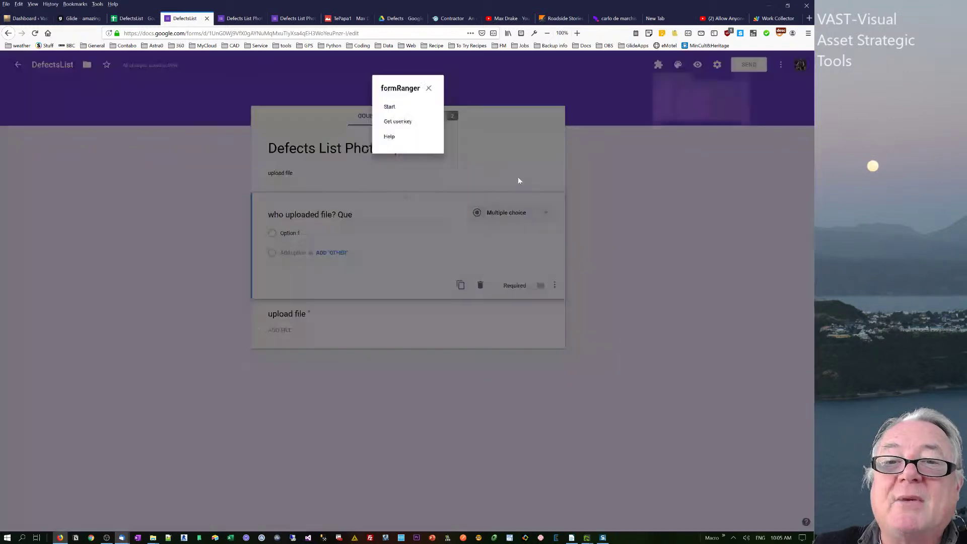
left_click(387, 106)
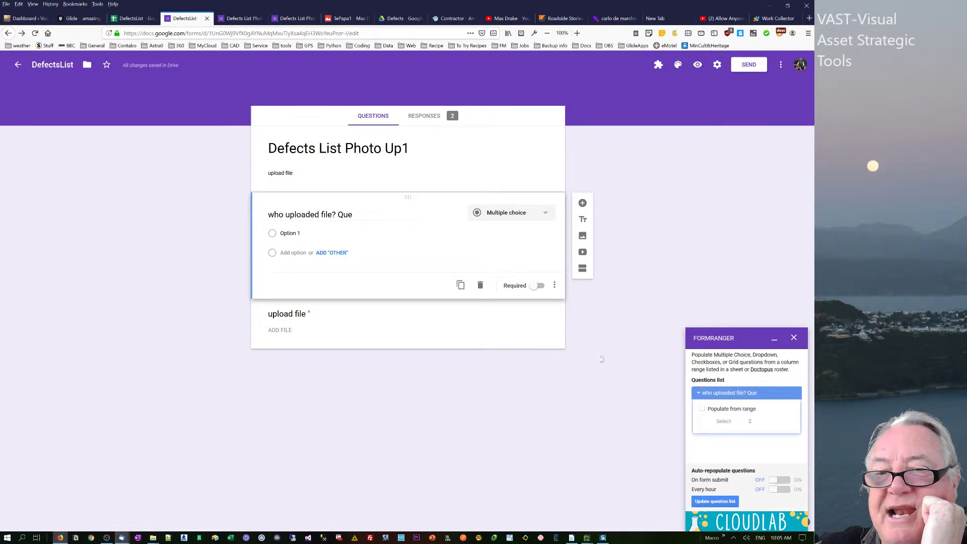
left_click(703, 411)
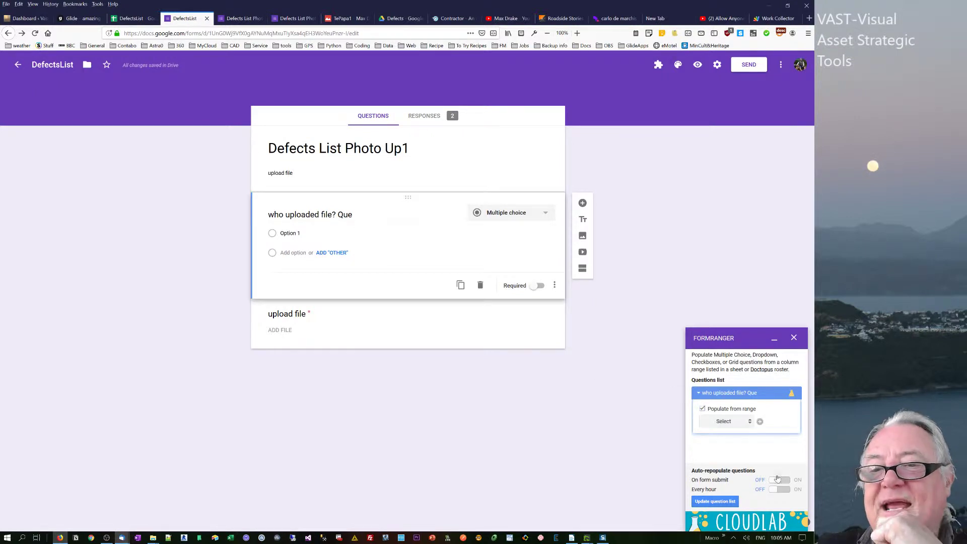
left_click(760, 422)
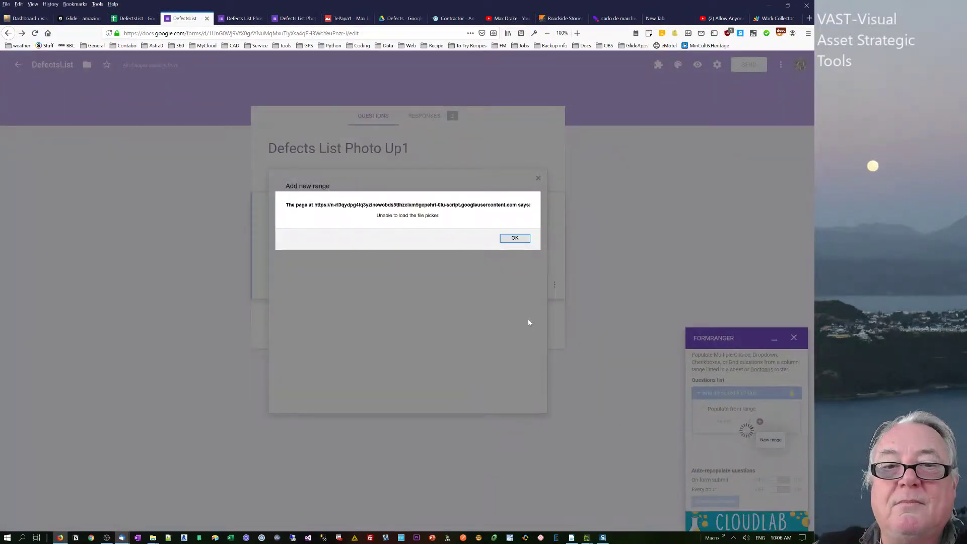
Dismiss the file-picker error, close the failed range setup and the sidebar, and restart formRanger.
left_click(515, 238)
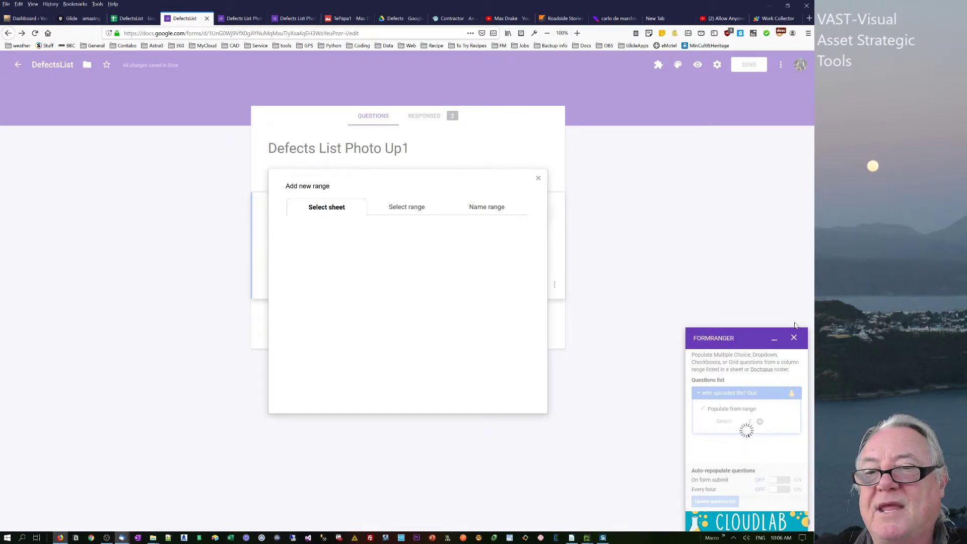
left_click(794, 338)
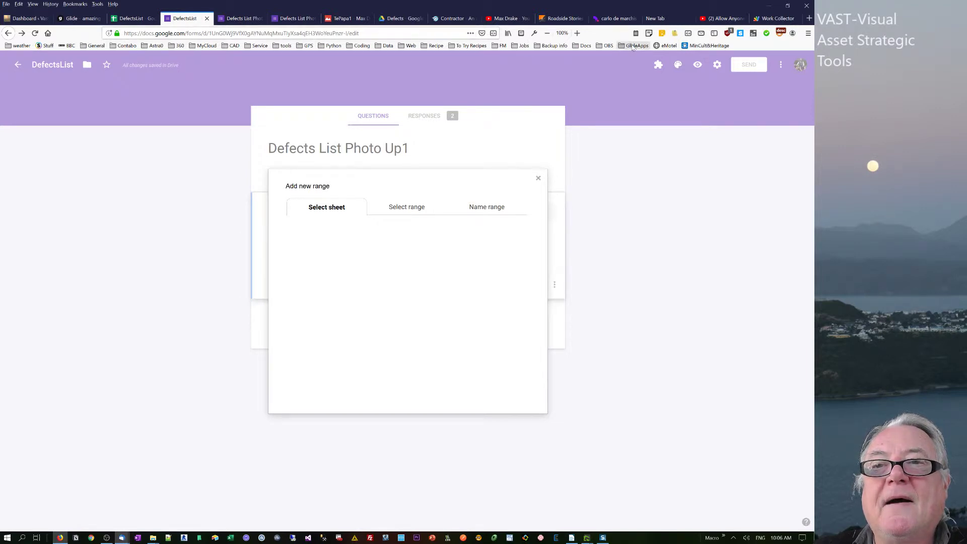
left_click(538, 178)
left_click(659, 67)
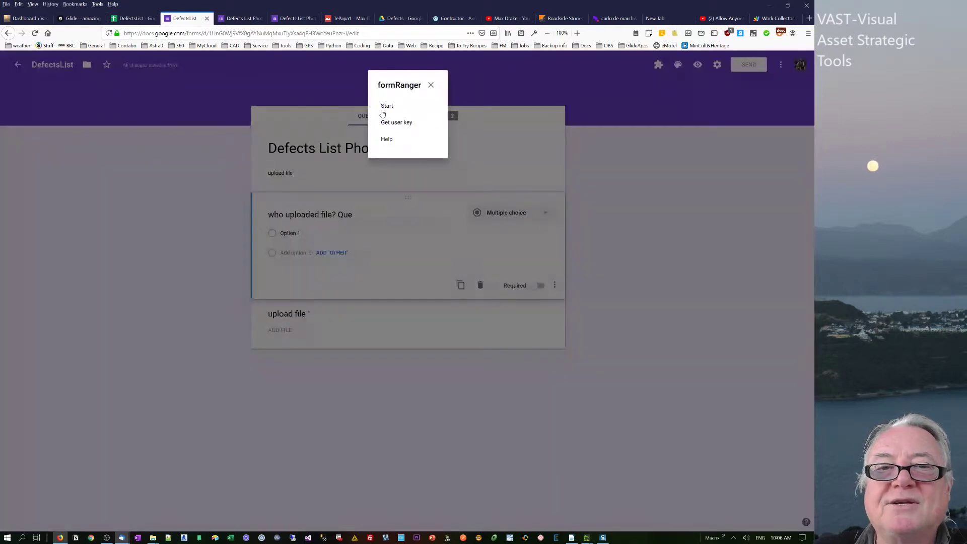
left_click(387, 107)
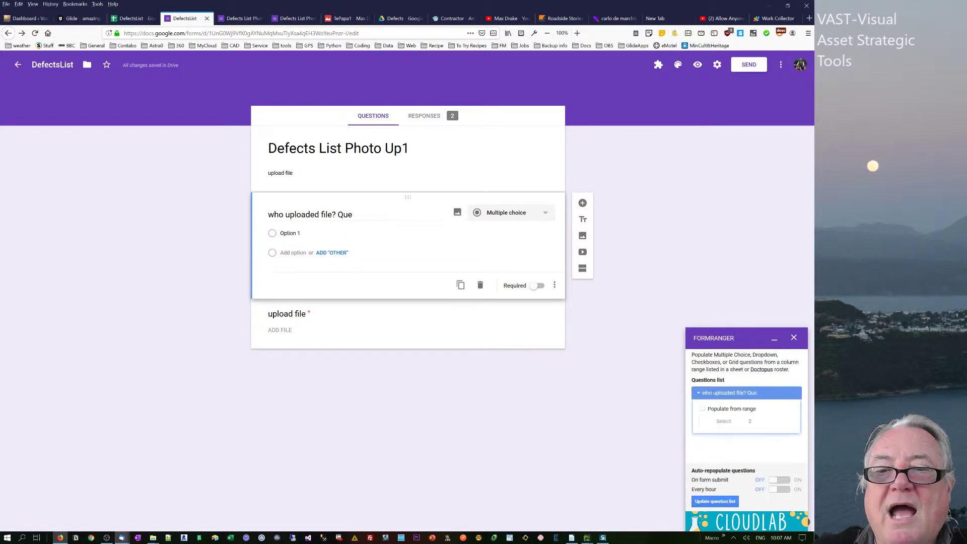
Enable Populate from range and choose the DefectsList spreadsheet as the new range's source.
left_click(703, 409)
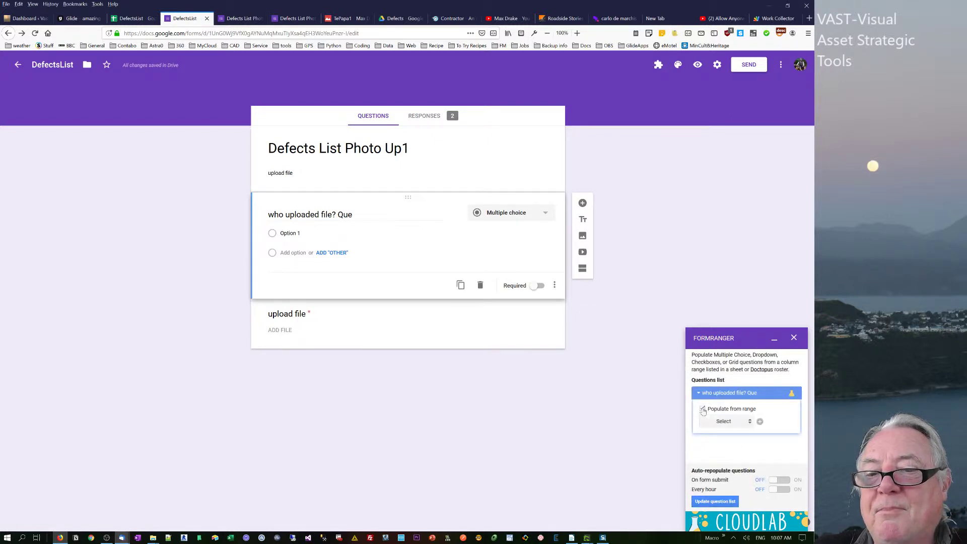
left_click(760, 422)
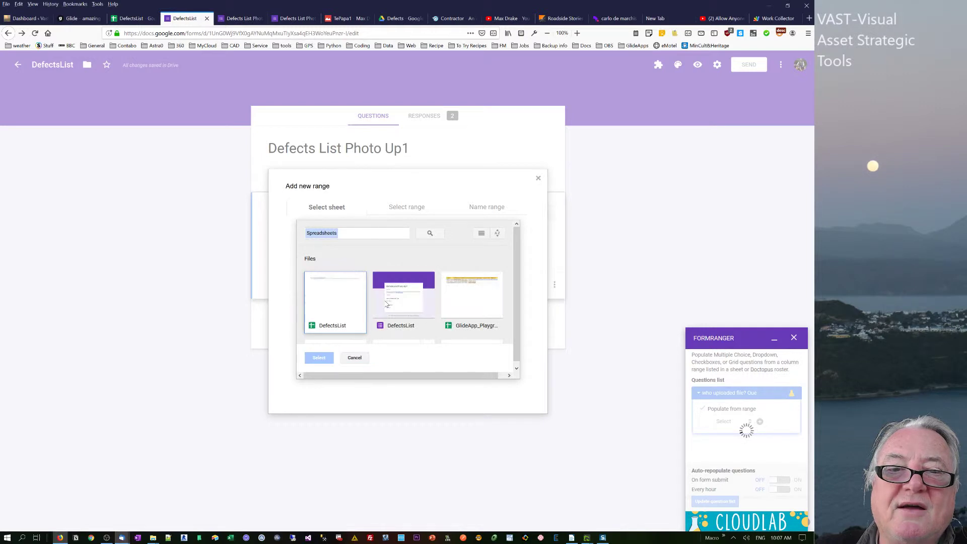
left_click(341, 310)
left_click(319, 357)
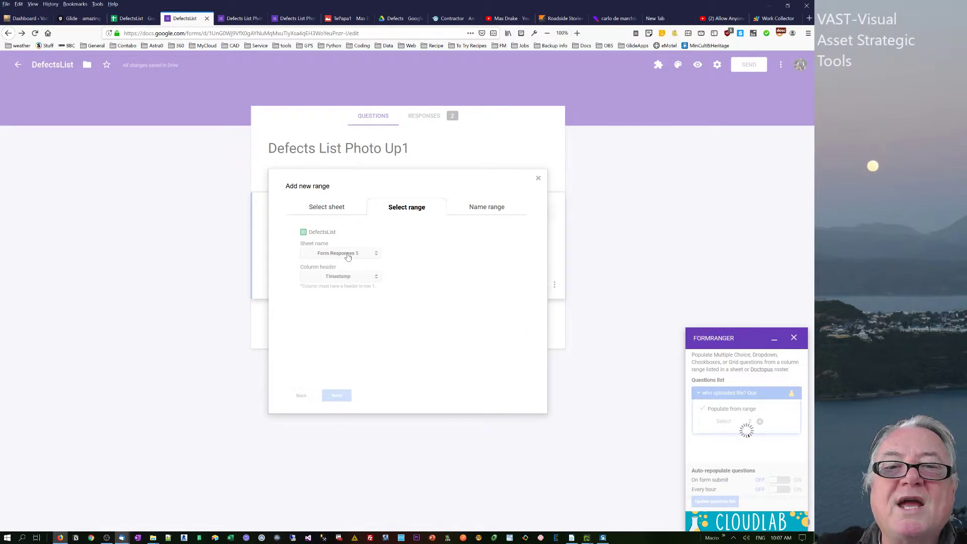
Use the Trades sheet's company column, name the range 'company', and populate the question.
left_click(349, 255)
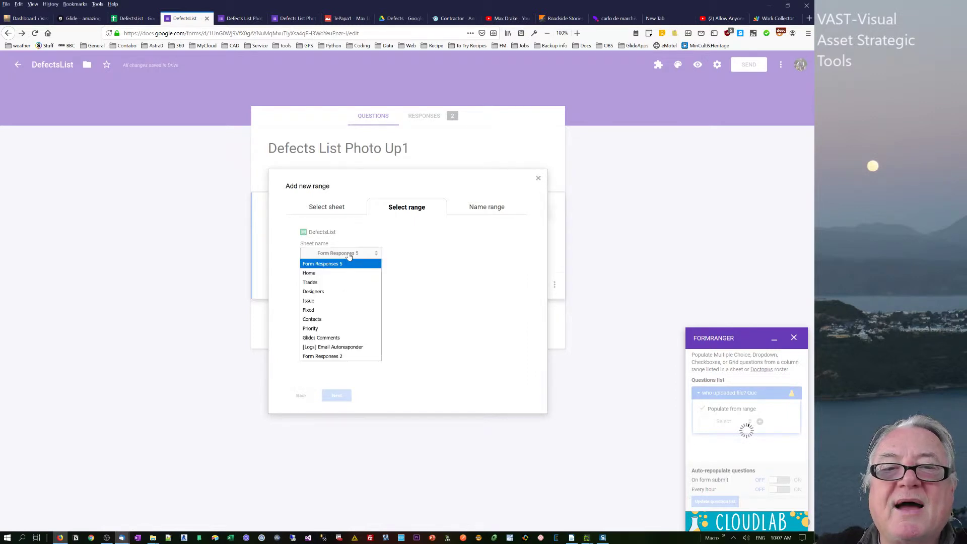
left_click(335, 282)
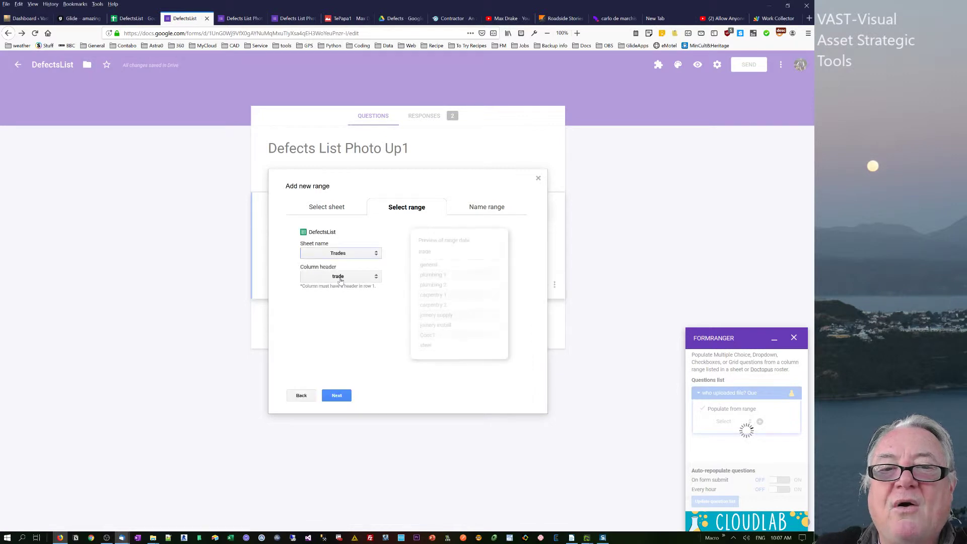
left_click_drag(426, 265, 437, 346)
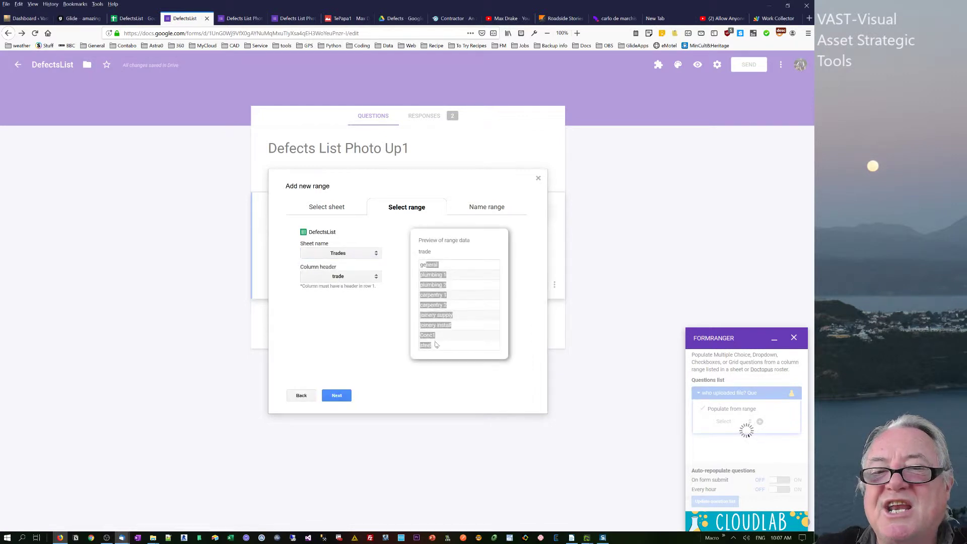
left_click(352, 278)
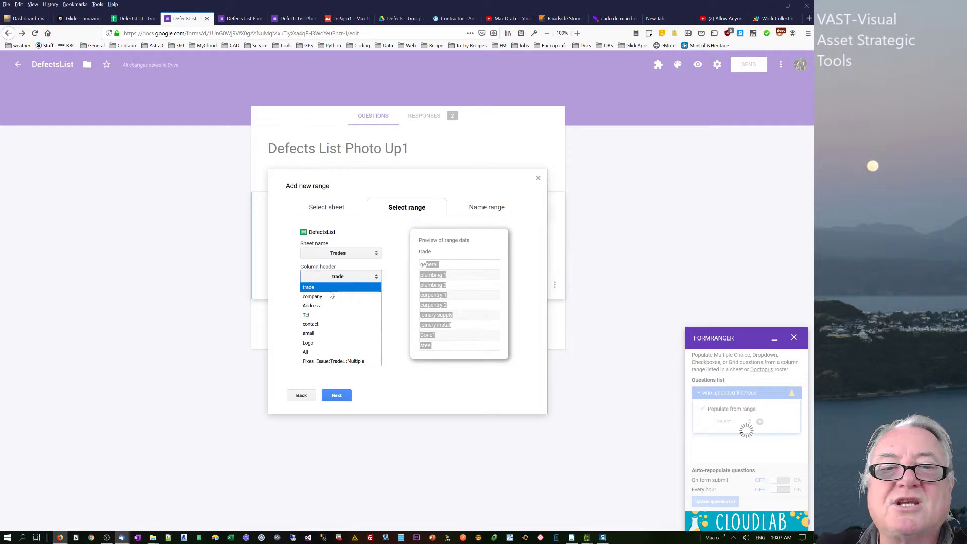
left_click(348, 296)
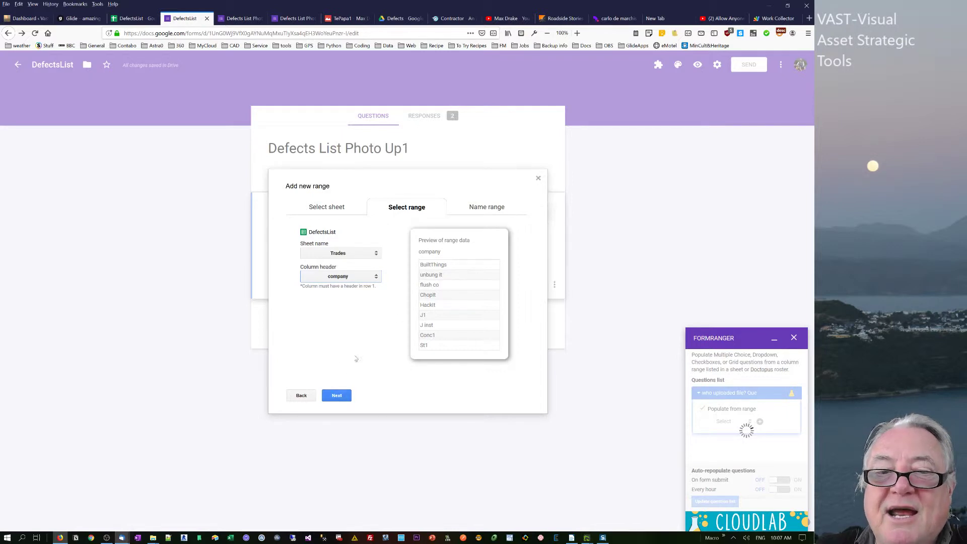
left_click(335, 396)
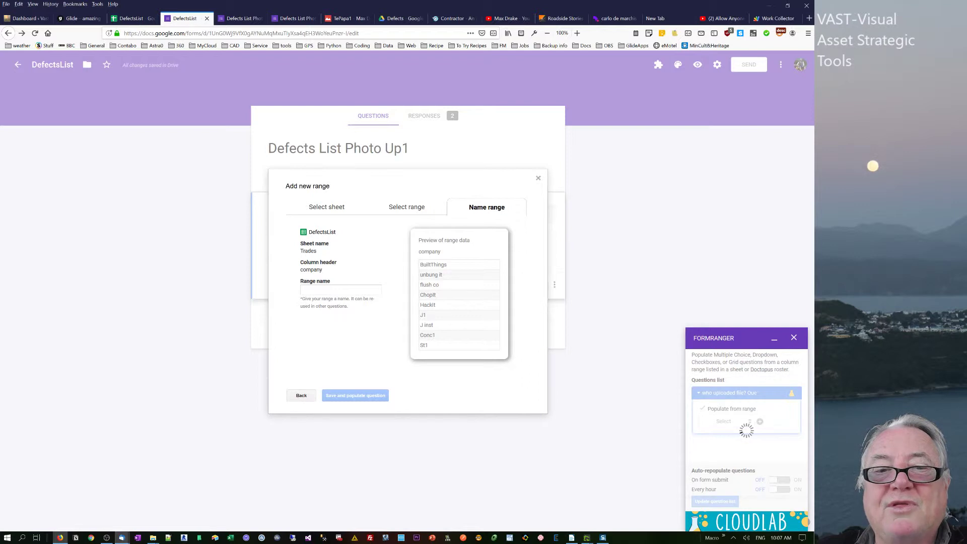
left_click(341, 290)
type("company")
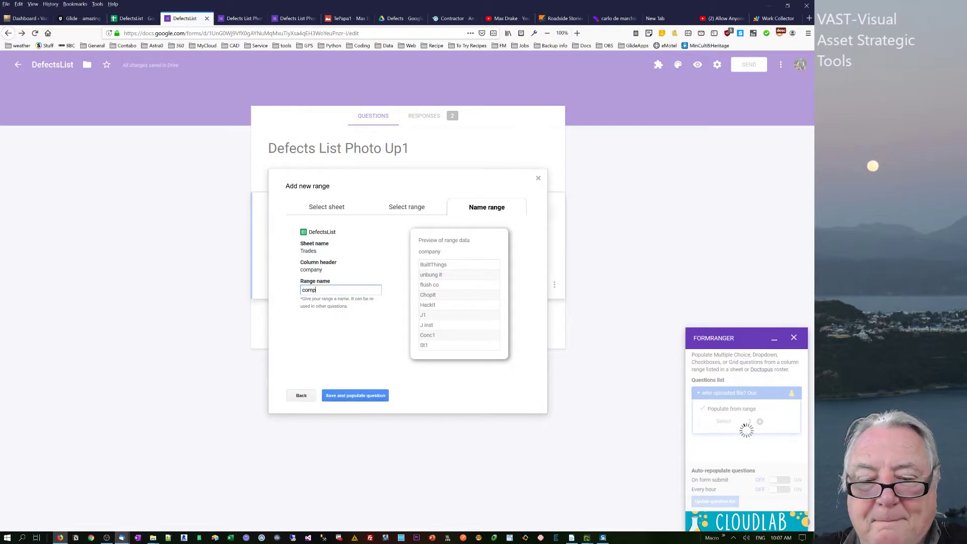
left_click(343, 397)
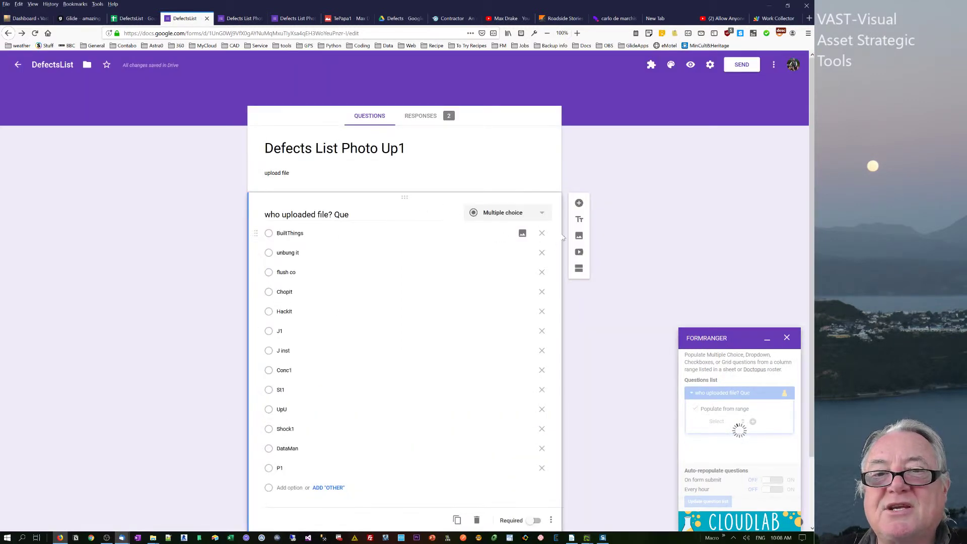
Make the who-uploaded-file question a required dropdown, moving Shock1 above UpU.
left_click(544, 214)
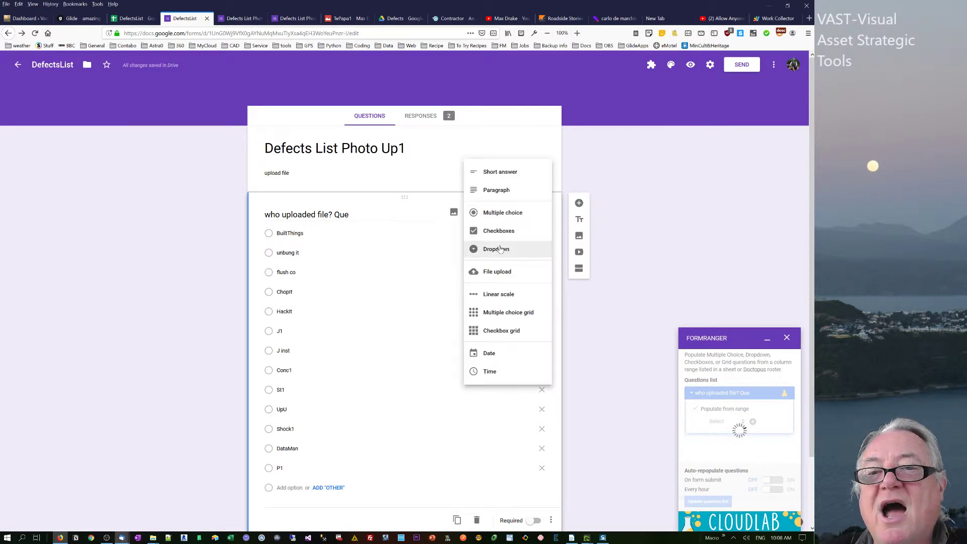
left_click(508, 249)
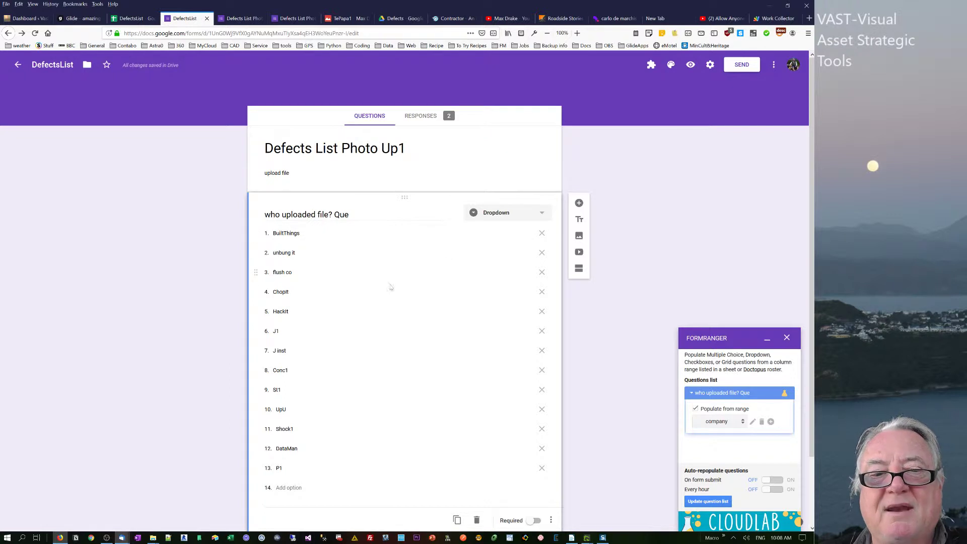
double_click(285, 429)
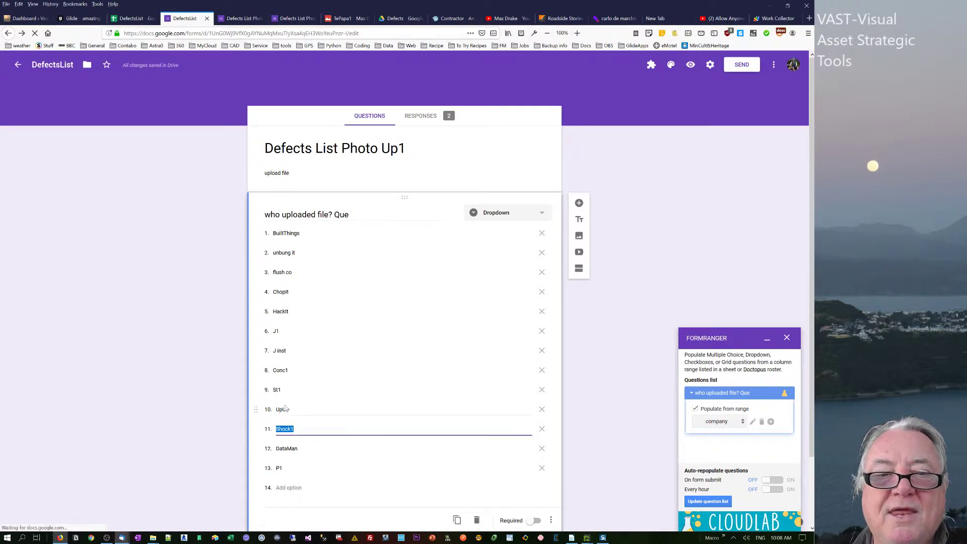
left_click_drag(257, 429, 263, 400)
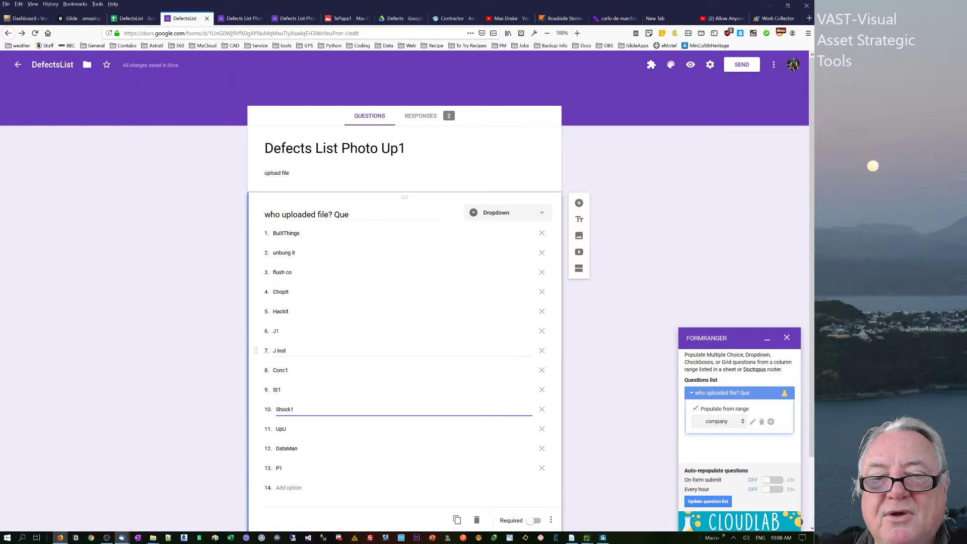
left_click(535, 520)
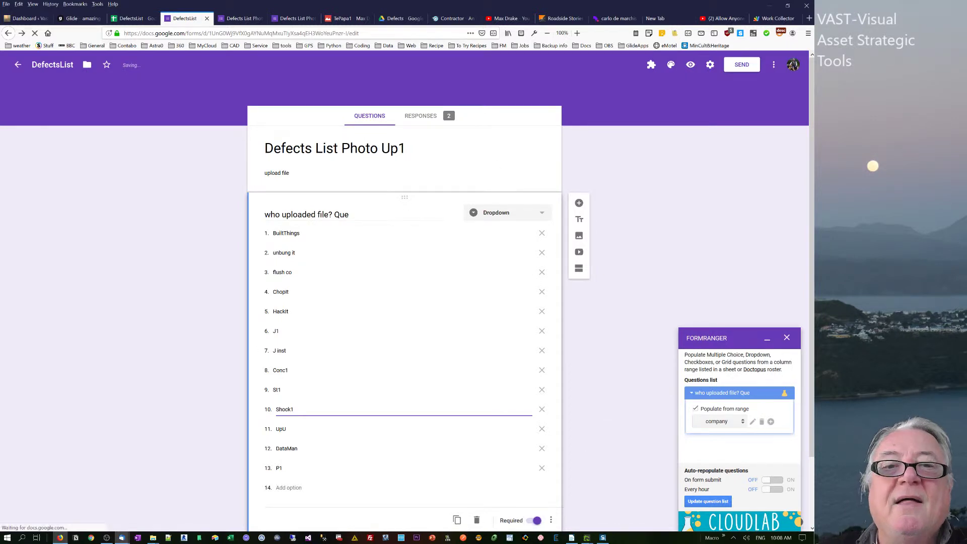
Add a blank question below the dropdown and close the formRanger panel.
left_click(579, 204)
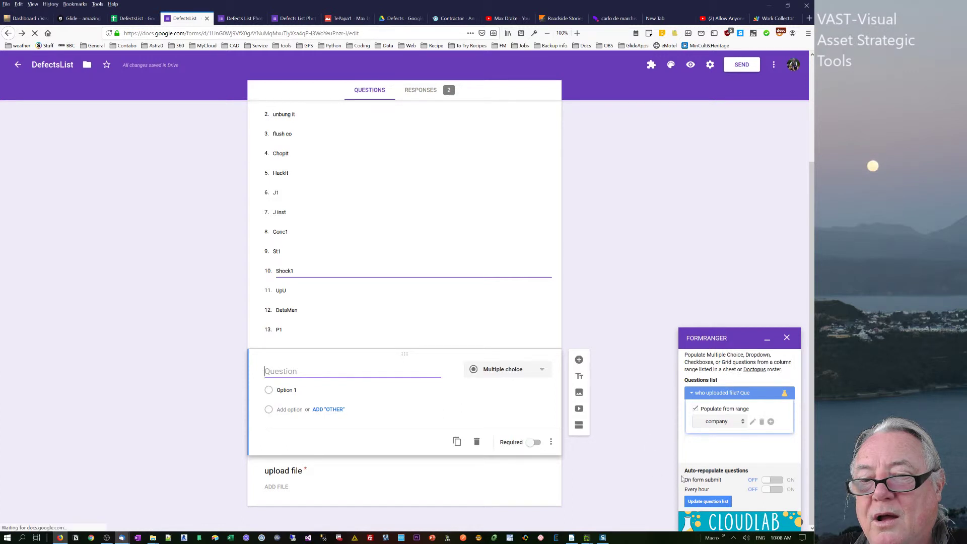
left_click(714, 443)
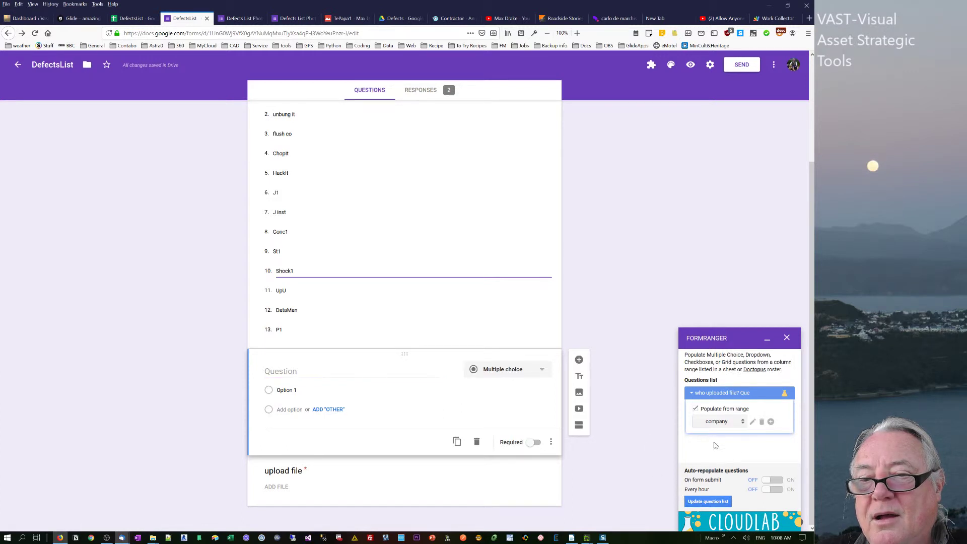
left_click(787, 339)
left_click(451, 367)
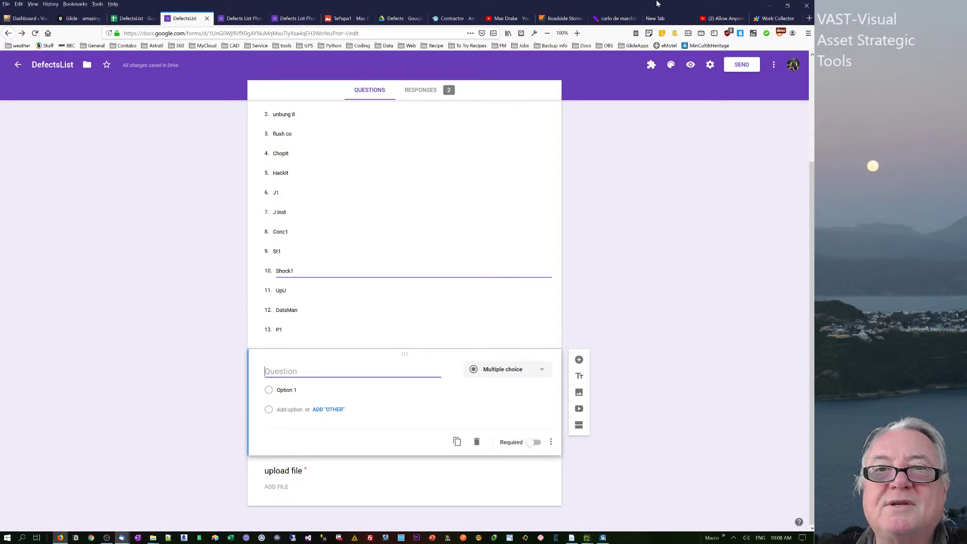
Restart formRanger and select the new blank question in the form and in formRanger's question list.
left_click(652, 65)
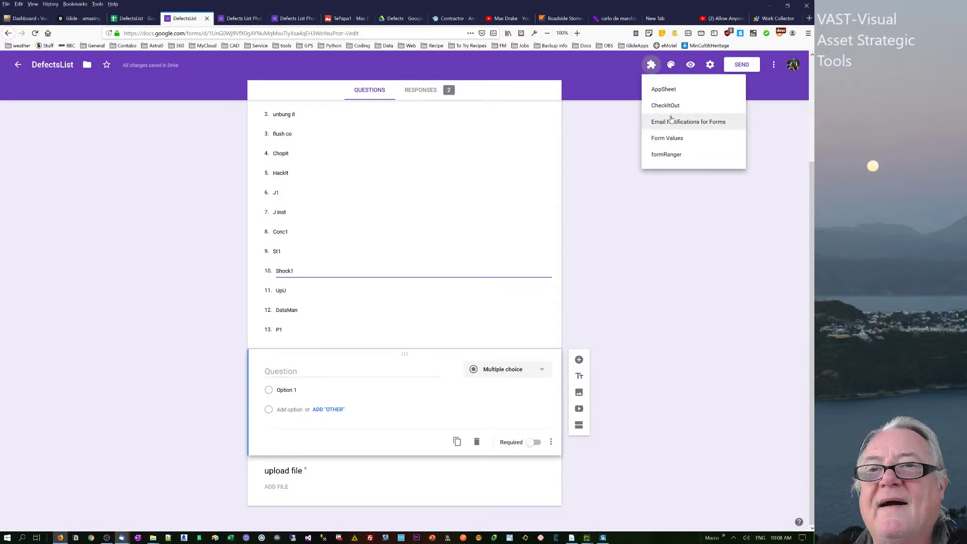
left_click(667, 156)
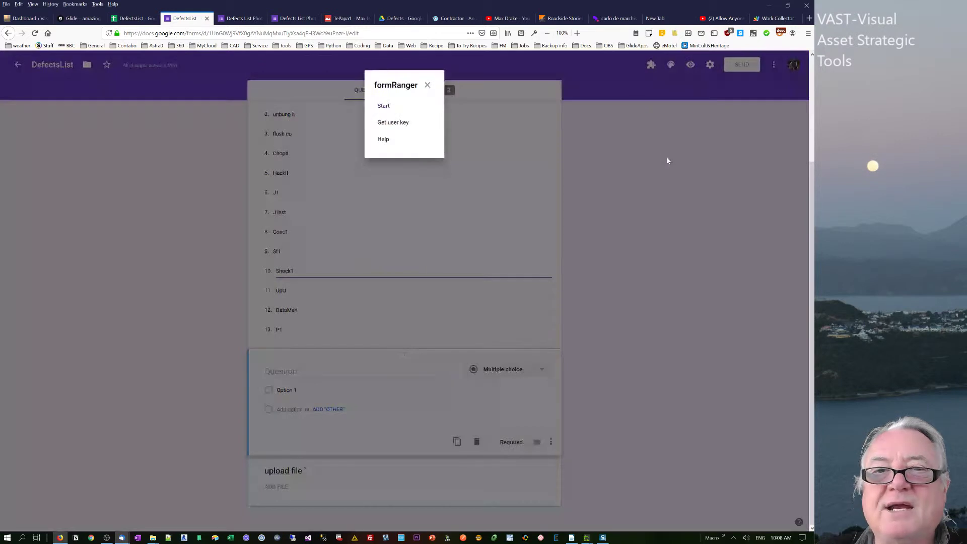
left_click(393, 106)
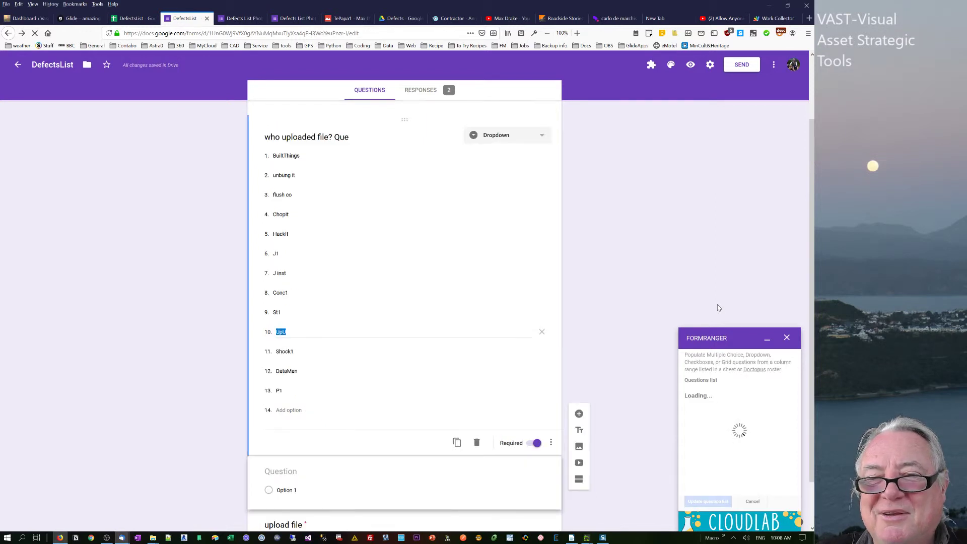
left_click(300, 494)
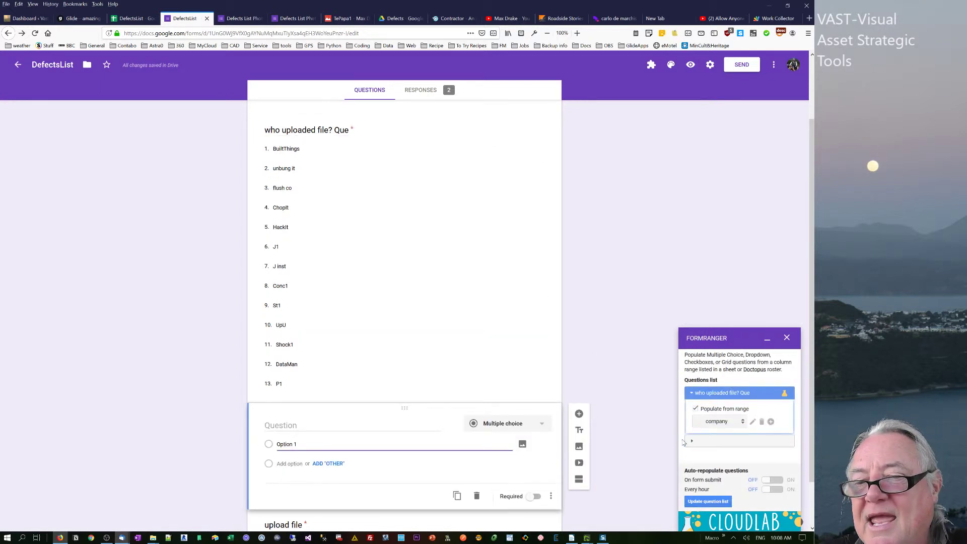
left_click(691, 444)
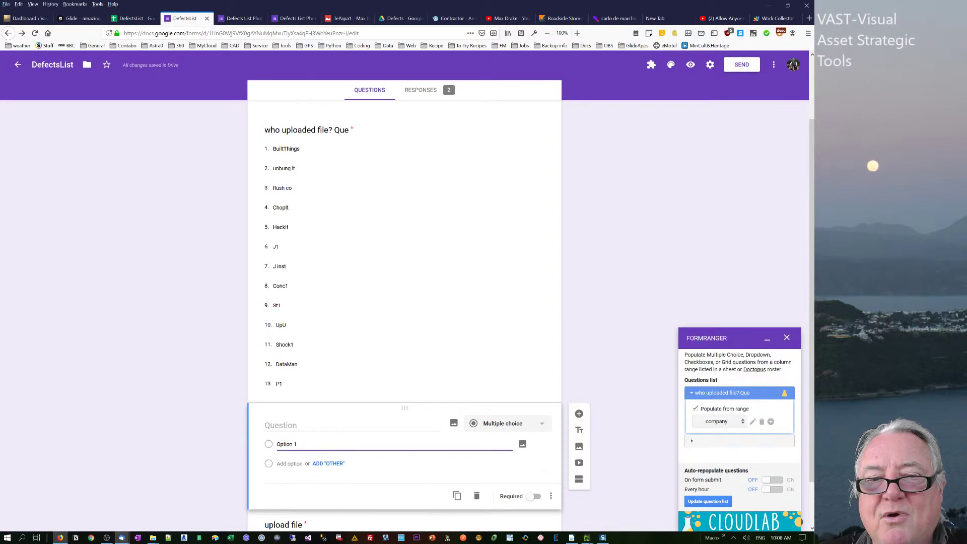
left_click(338, 427)
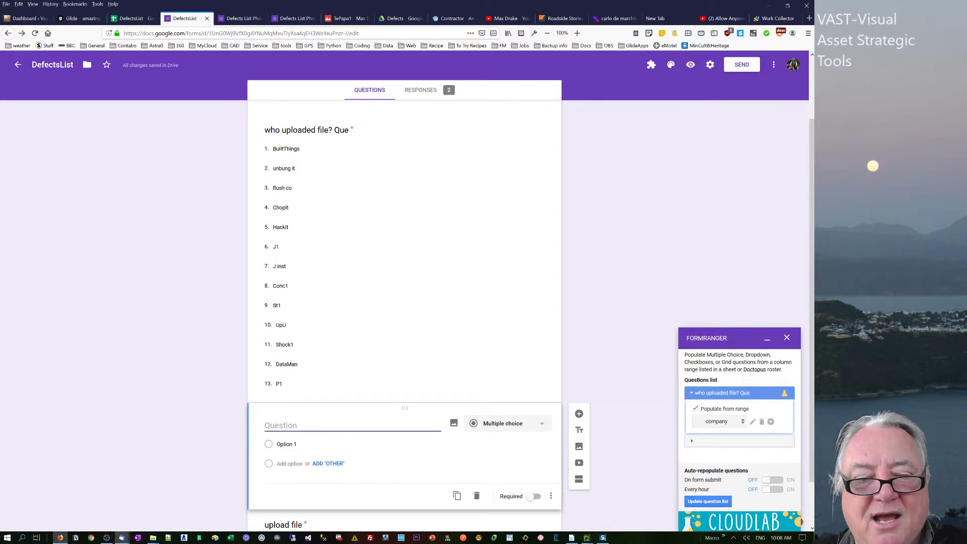
Title the new question 'What is issue', enable Populate from range, and start a new range.
type("What")
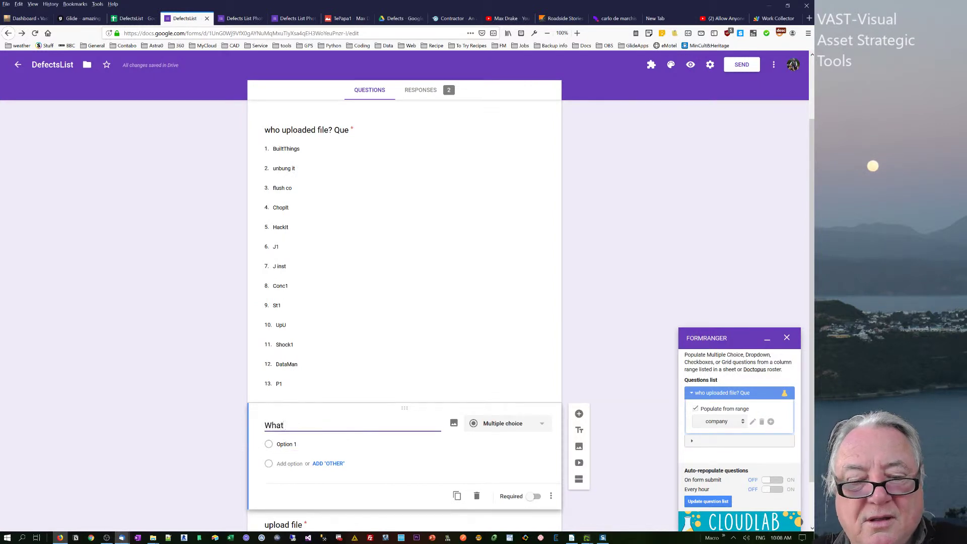
type(" is issue")
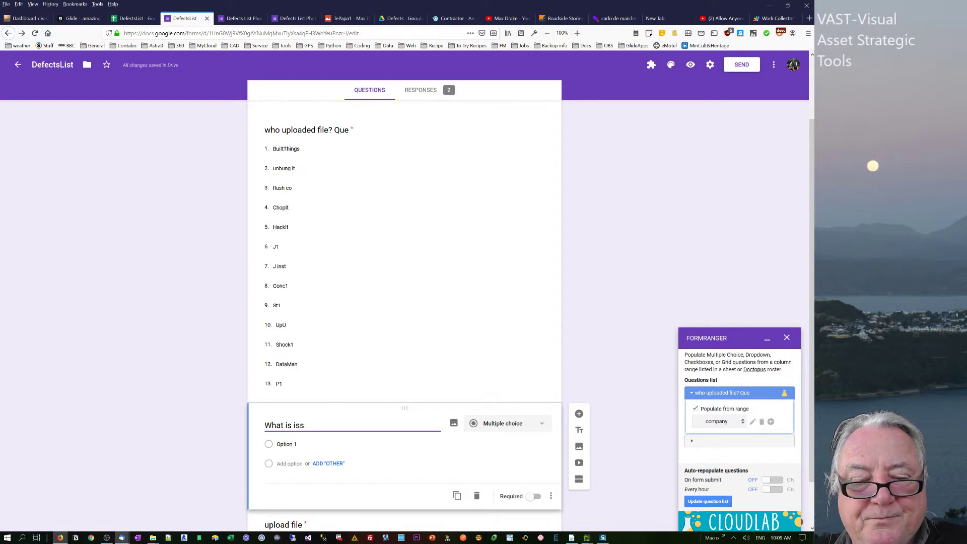
left_click(731, 441)
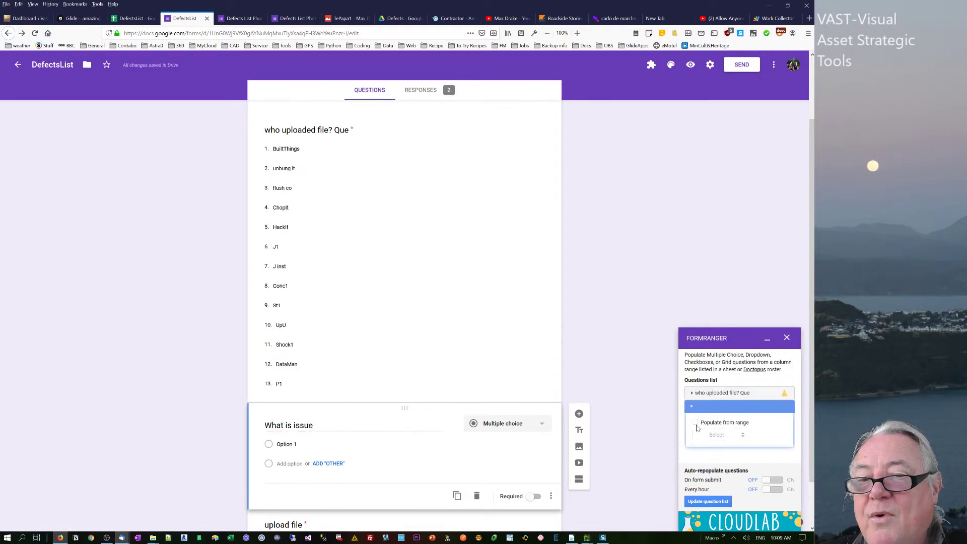
left_click(696, 423)
left_click(754, 436)
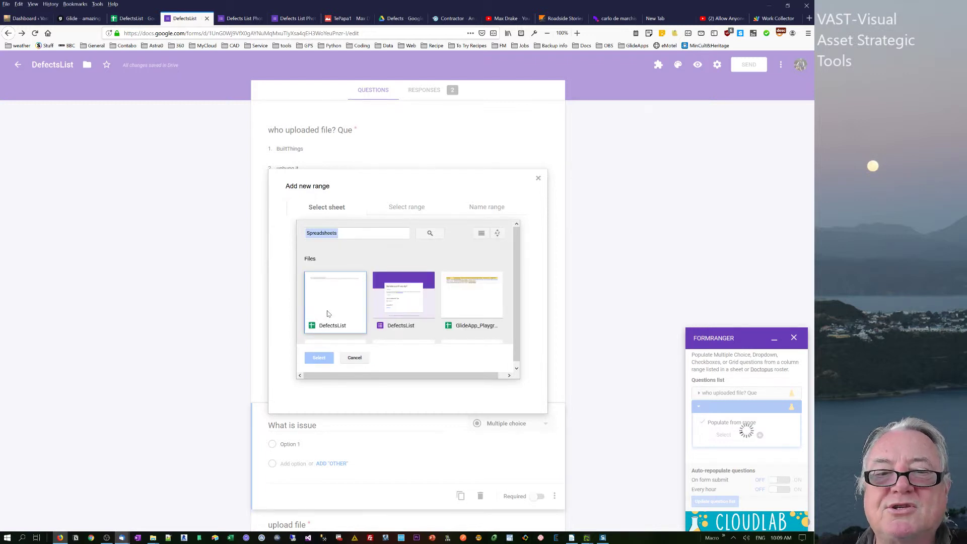
Source the range from DefectsList's Issue sheet and Issue column, then continue to naming it.
left_click(327, 314)
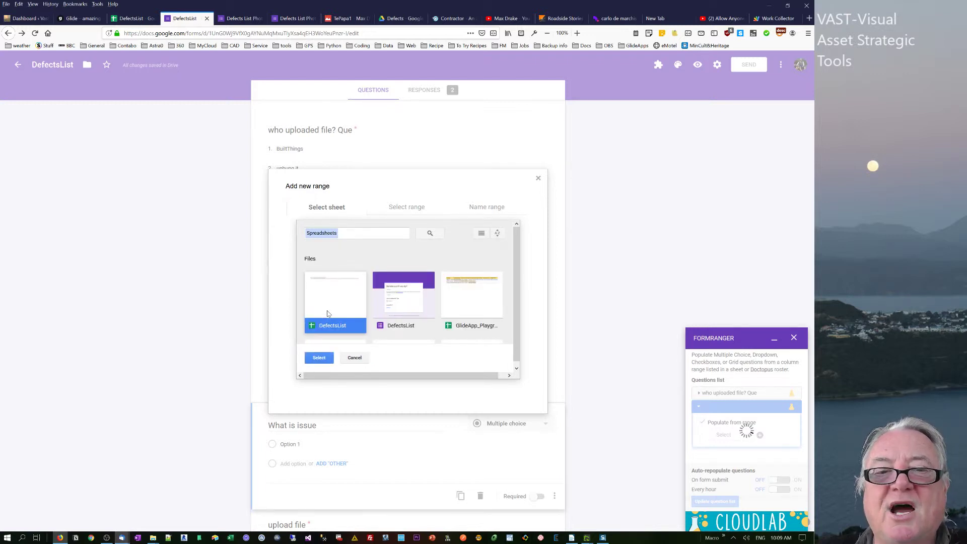
left_click(318, 358)
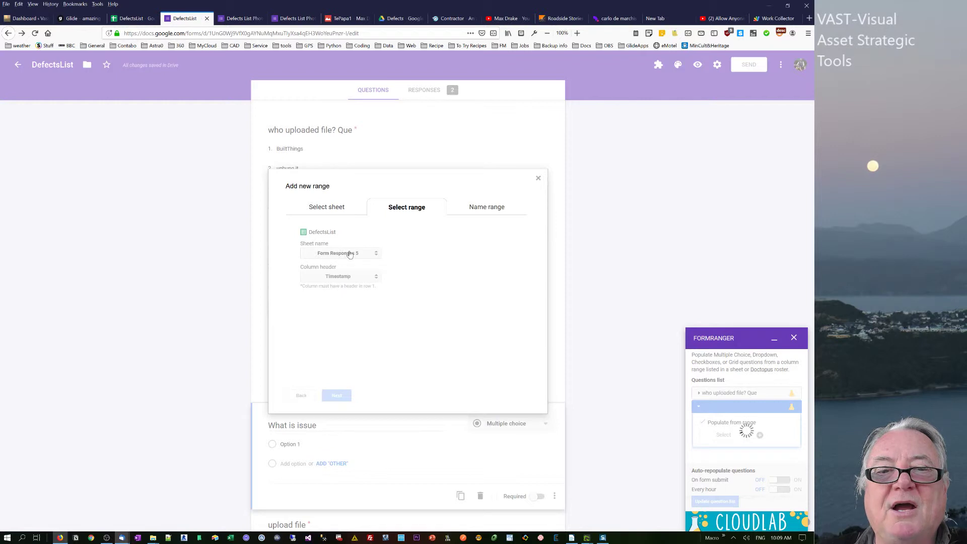
left_click(351, 253)
left_click(325, 301)
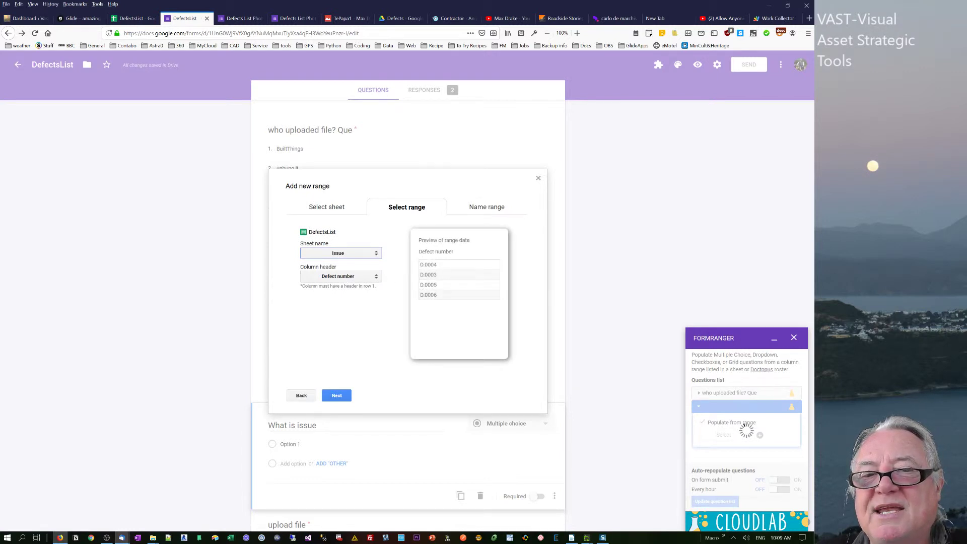
left_click(358, 278)
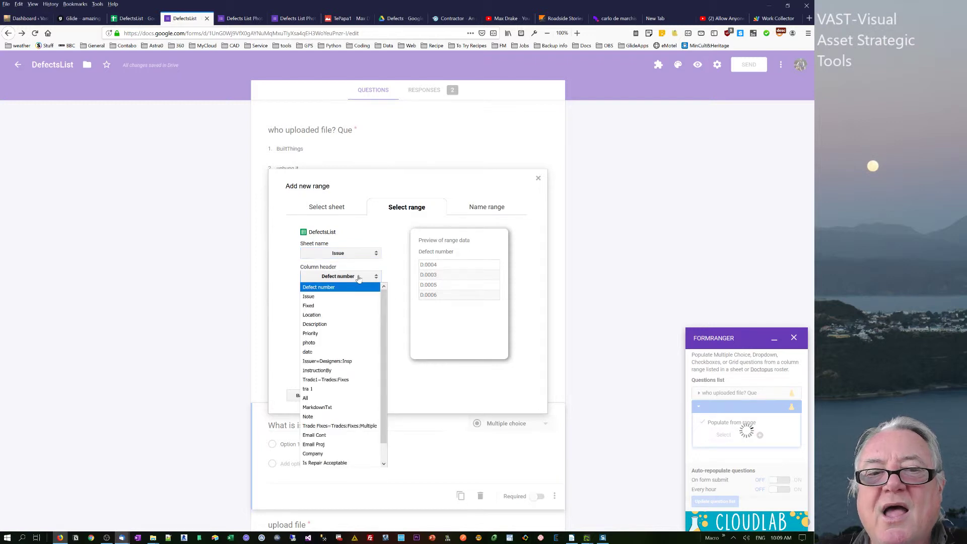
left_click(336, 297)
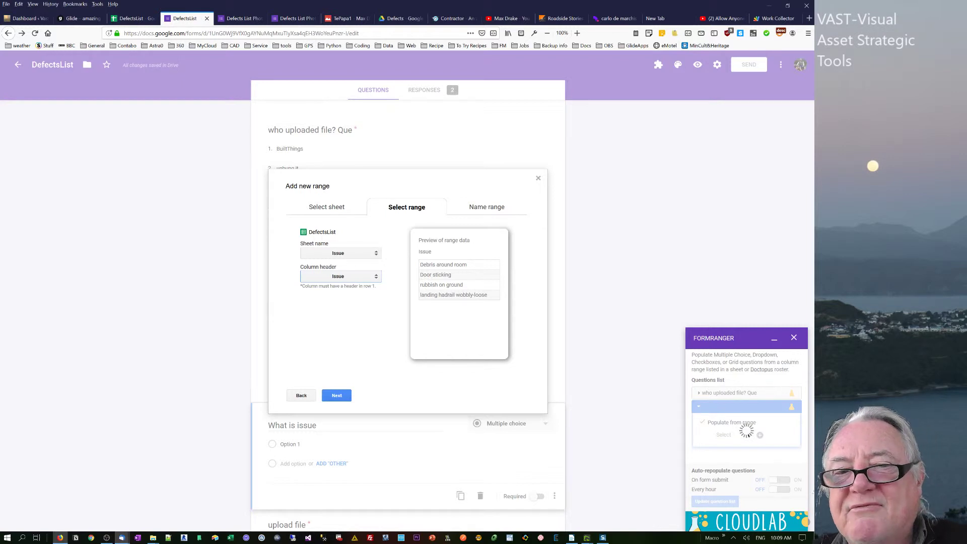
left_click(366, 280)
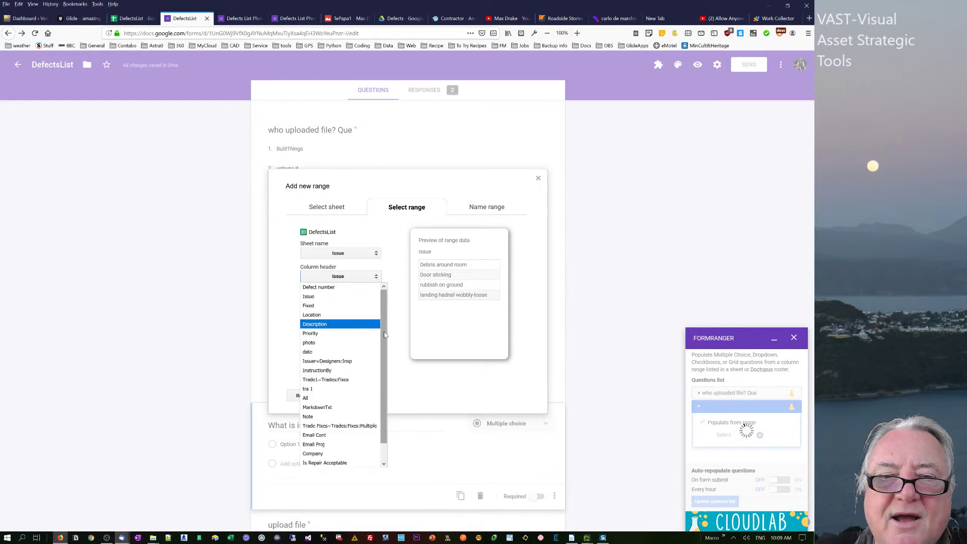
scroll(384, 335, "down", 1)
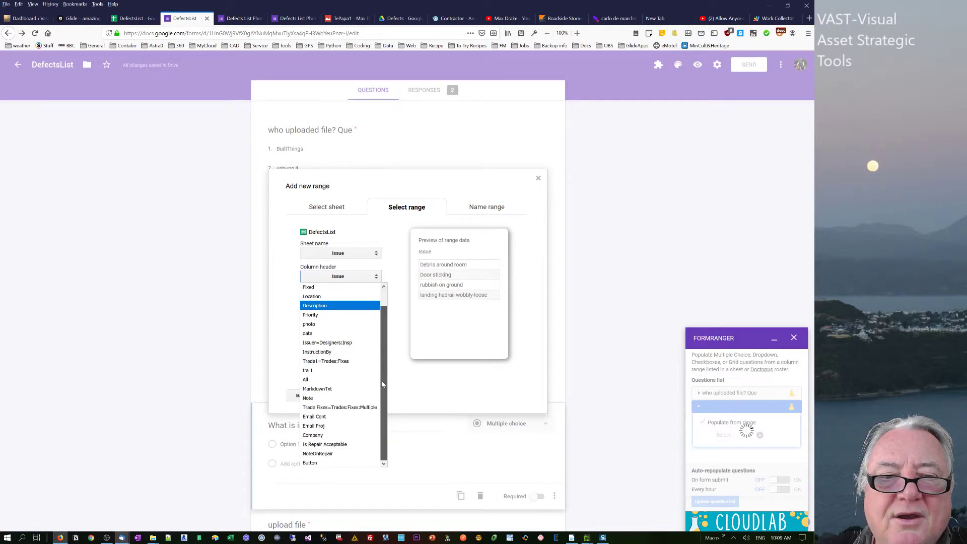
scroll(391, 348, "up", 1)
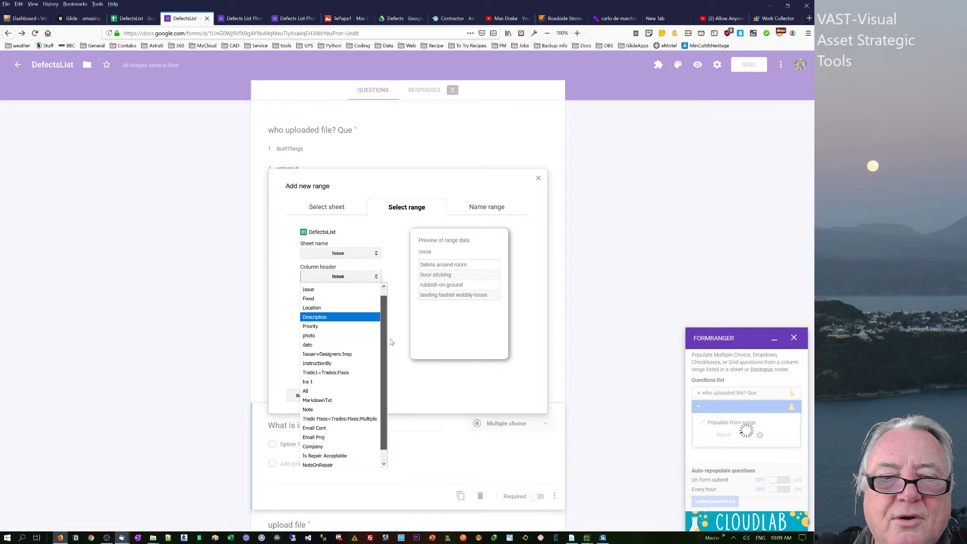
scroll(391, 343, "up", 1)
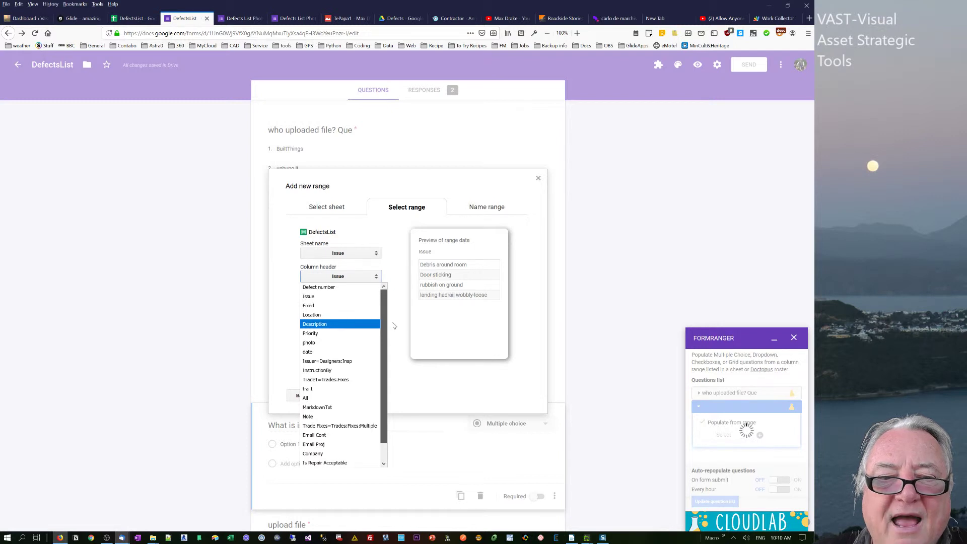
left_click(317, 297)
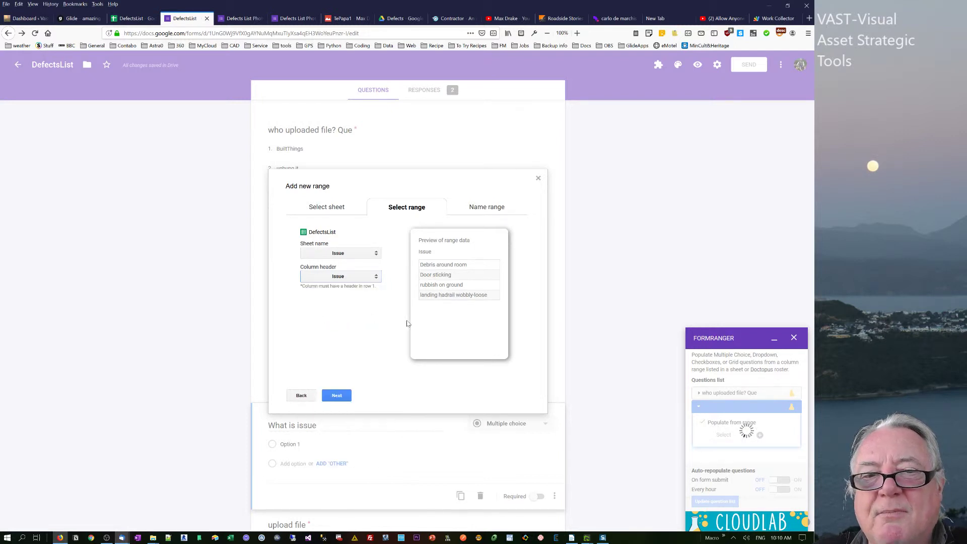
left_click(339, 397)
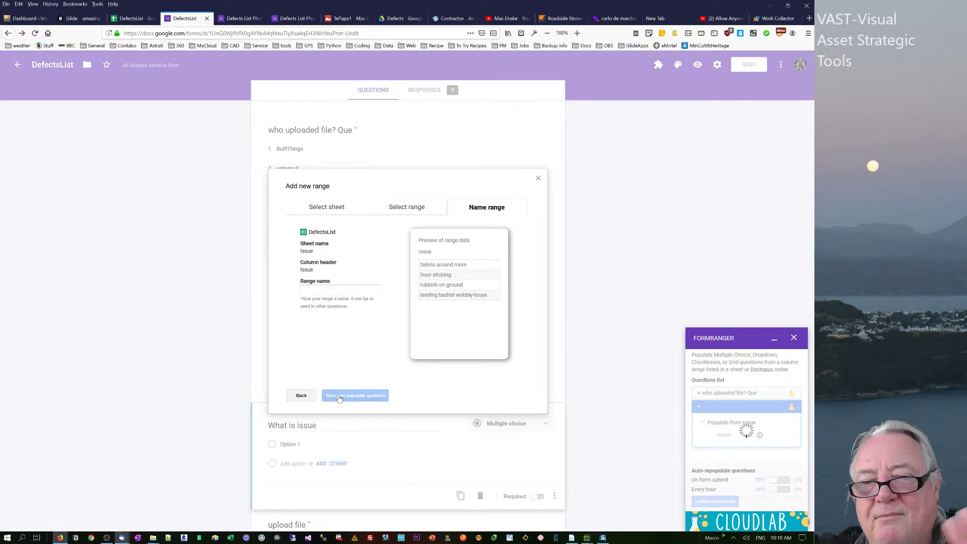
Name the range 'Issue' and populate the question's options from it.
left_click(333, 287)
type("Issue")
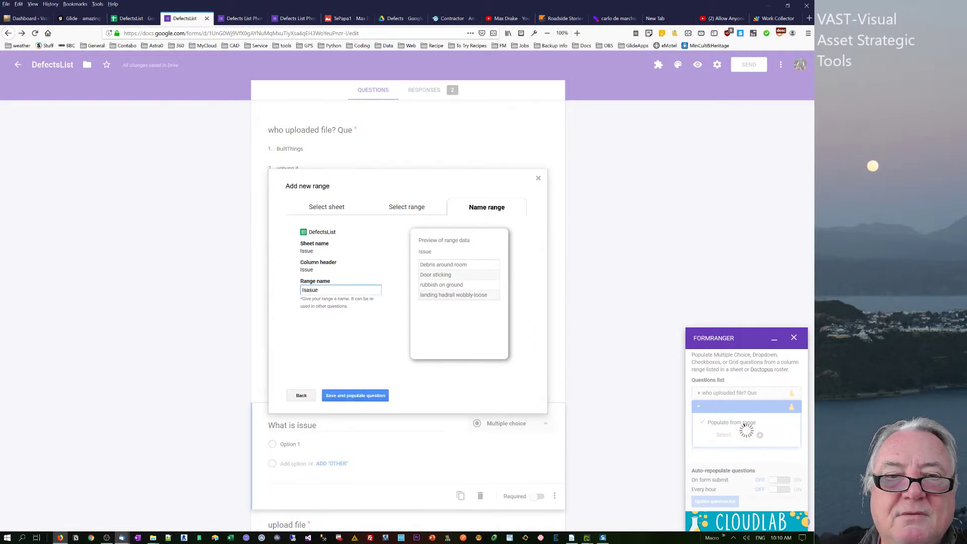
left_click(349, 397)
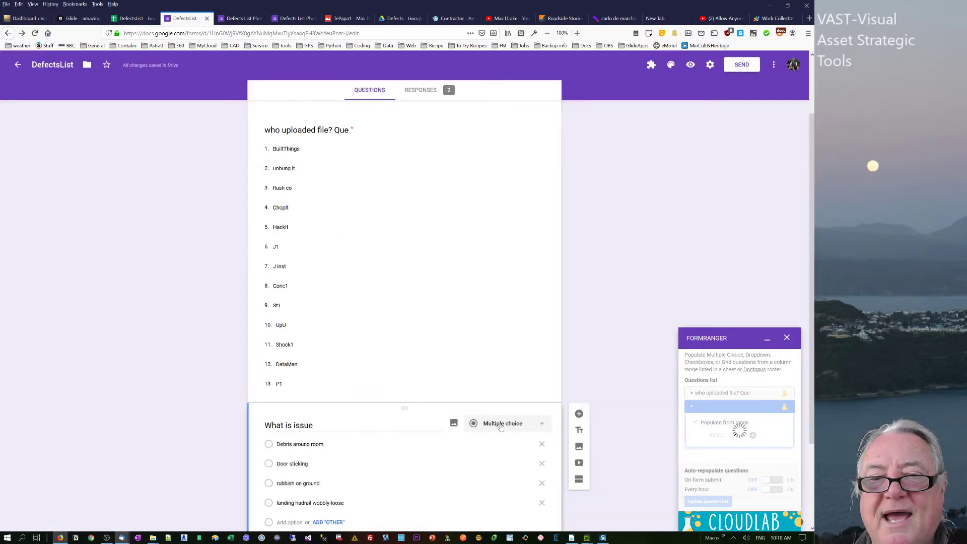
Change What is issue to a dropdown question and close the formRanger panel.
left_click(500, 428)
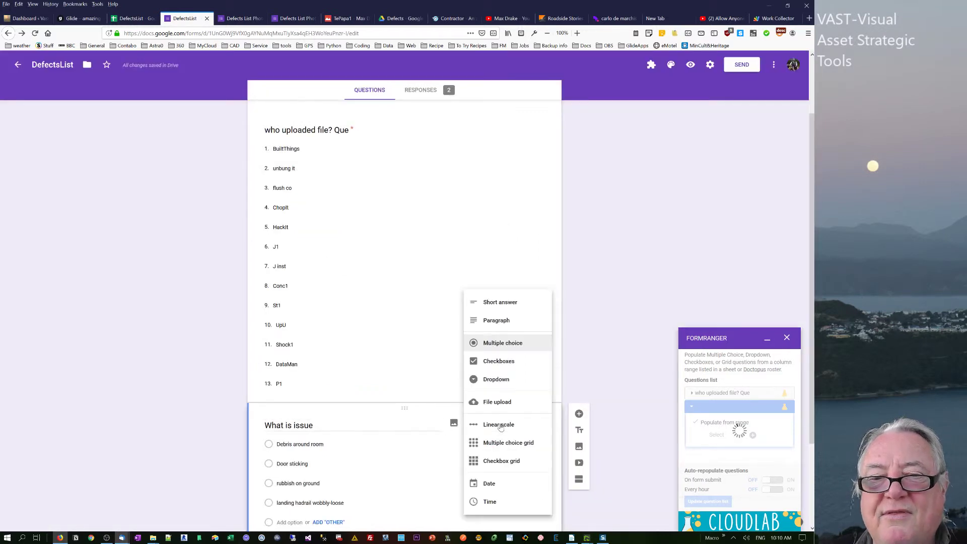
left_click(497, 381)
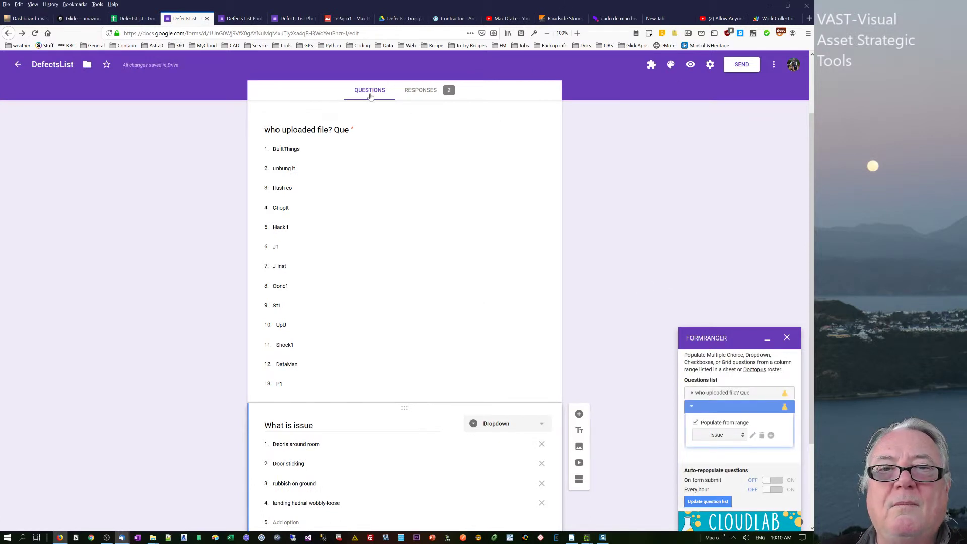
left_click(787, 341)
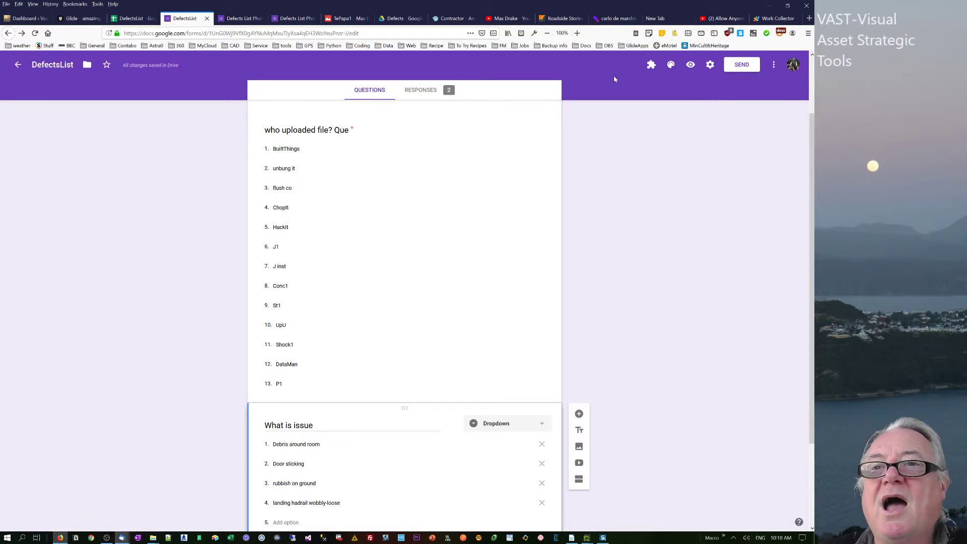
Preview the form, answer BuiltThings and Debris around room, and start attaching a file.
left_click(690, 64)
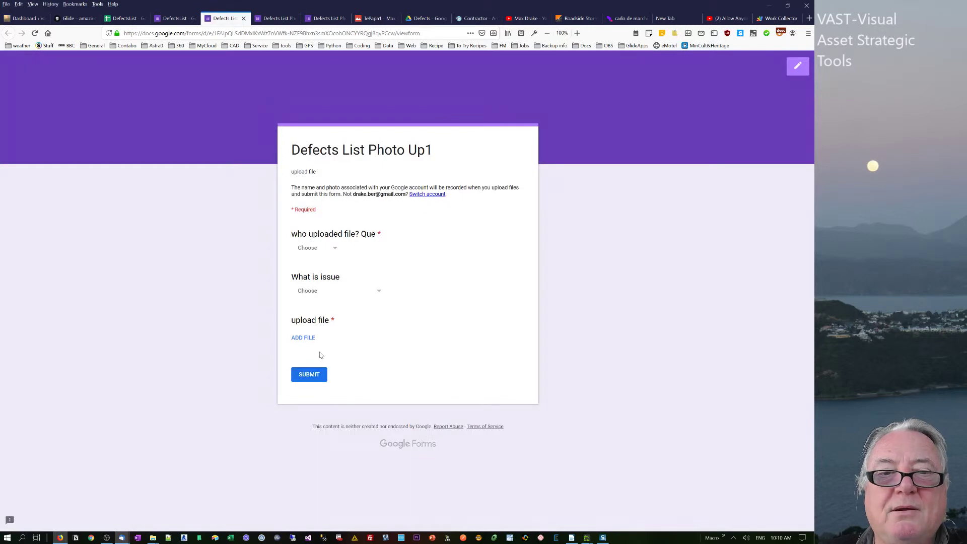
left_click(338, 247)
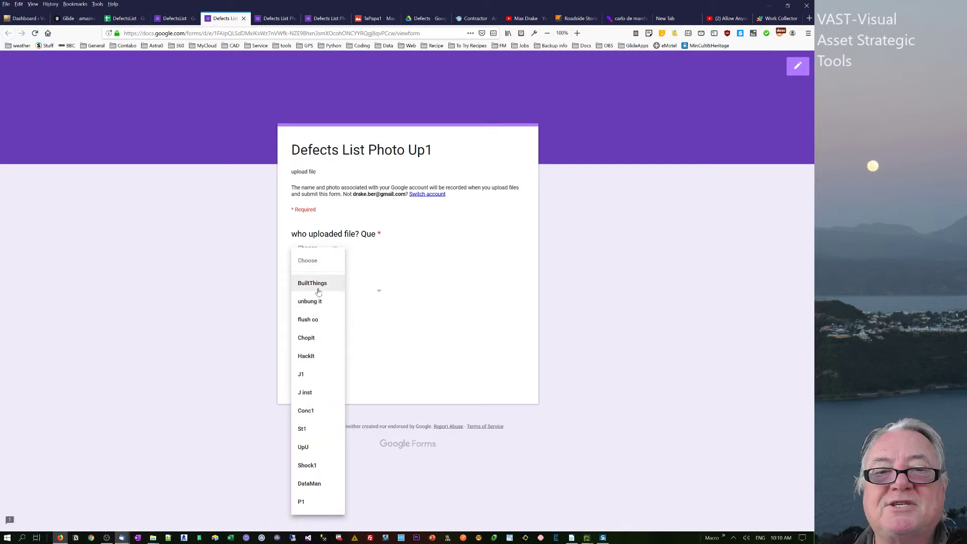
left_click(319, 284)
left_click(329, 292)
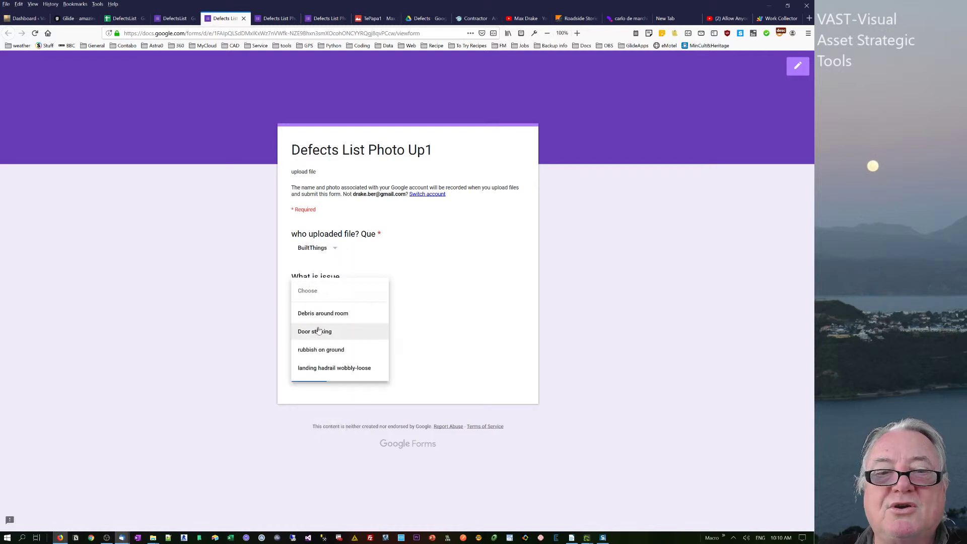
left_click(315, 313)
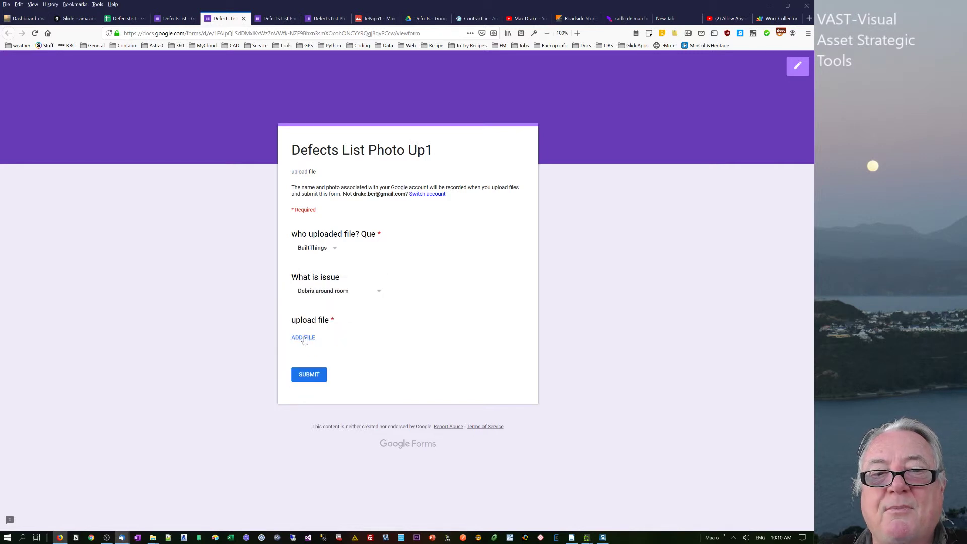
left_click(305, 338)
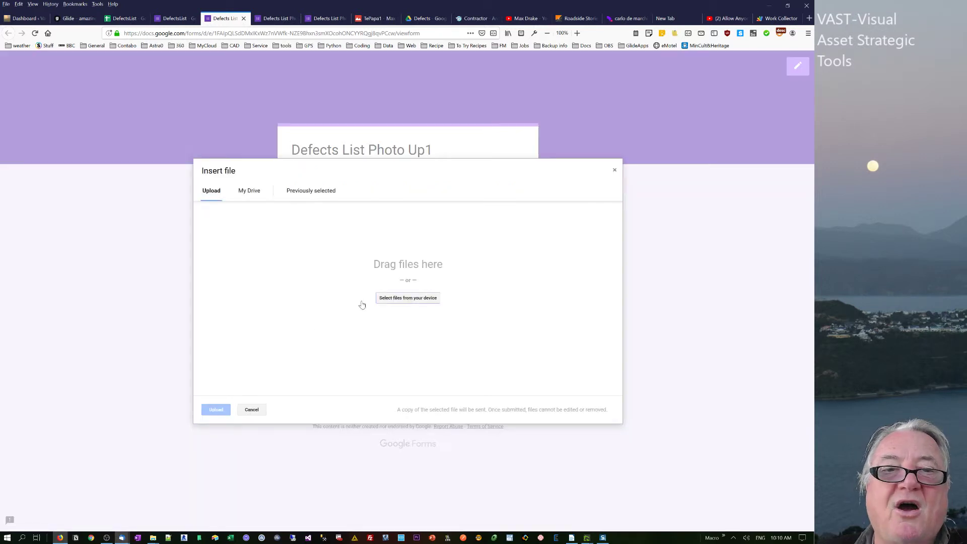
Upload 00014944.jpg from the Screenshots folder to the form and submit the response.
left_click(400, 299)
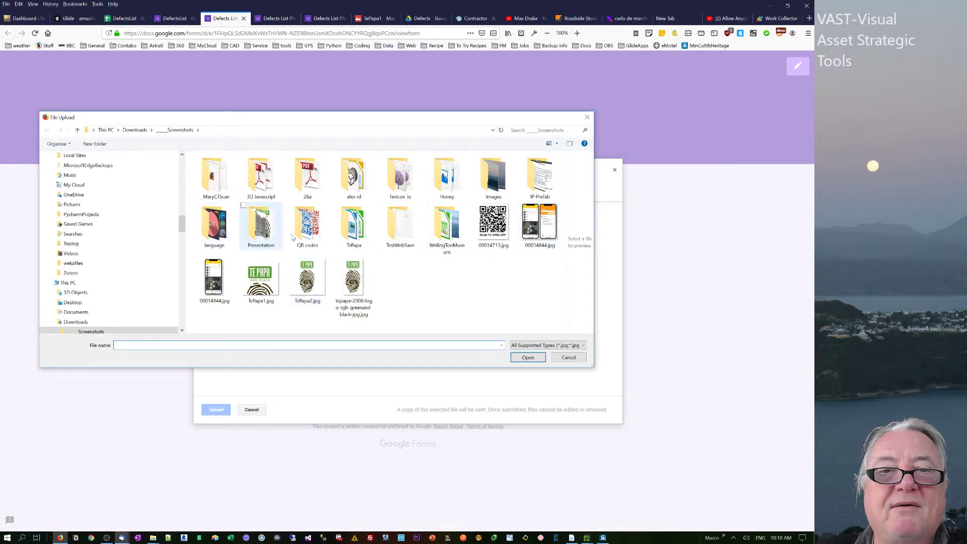
left_click(214, 282)
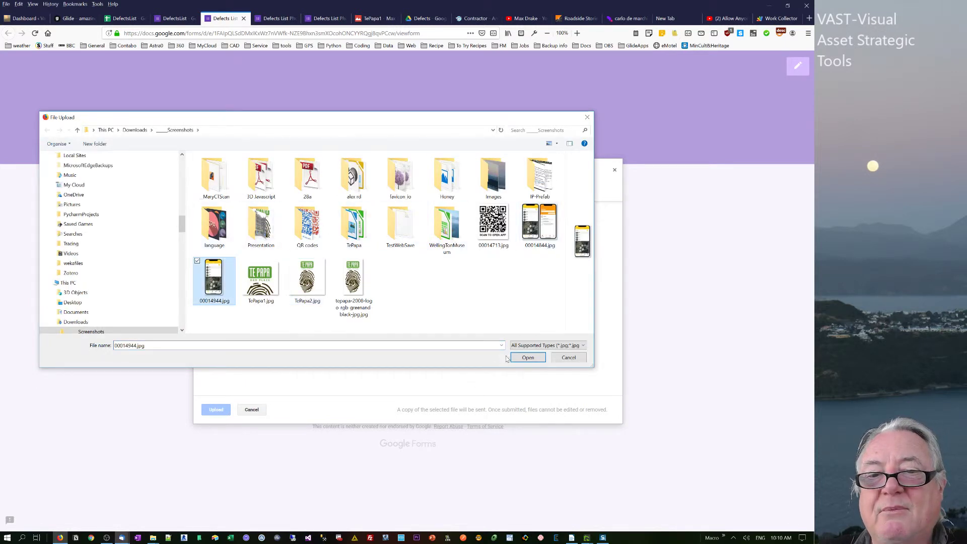
left_click(519, 358)
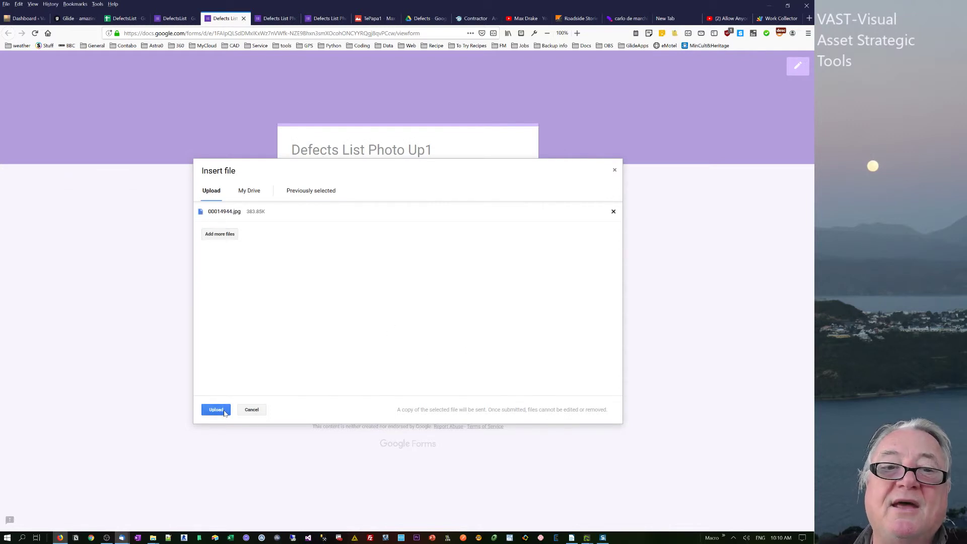
left_click(216, 409)
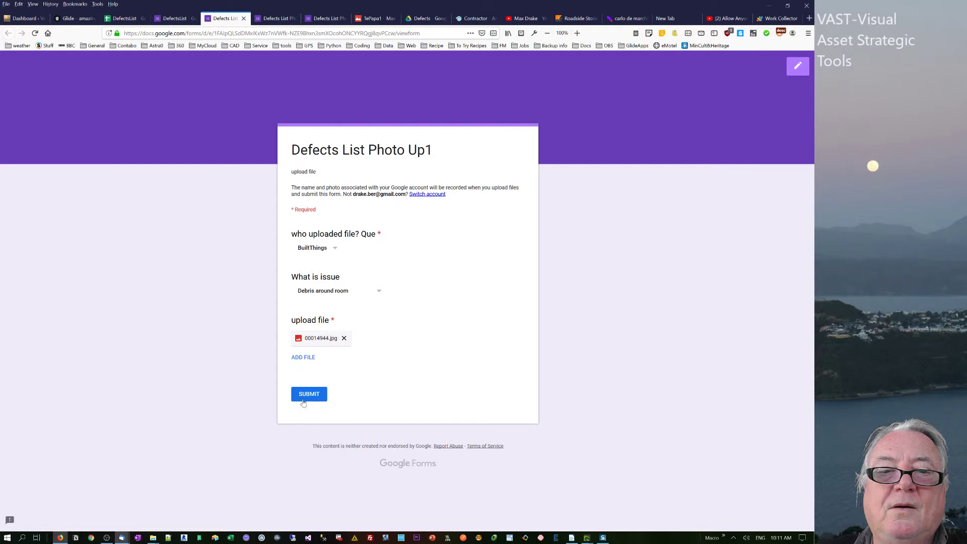
left_click(303, 398)
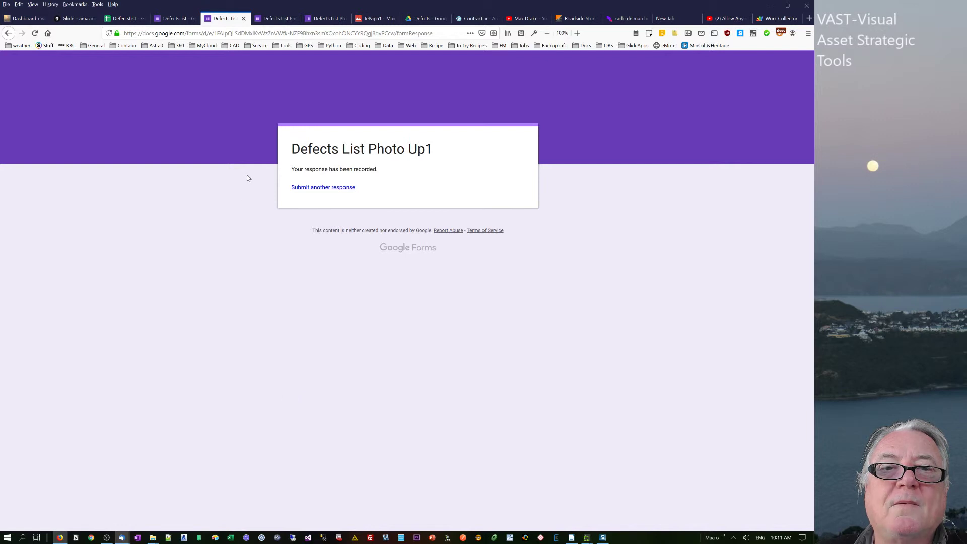
Inspect the new row's file link, BuiltThings and Debris around room in Form Responses 5, then view the Issue sheet.
left_click(124, 18)
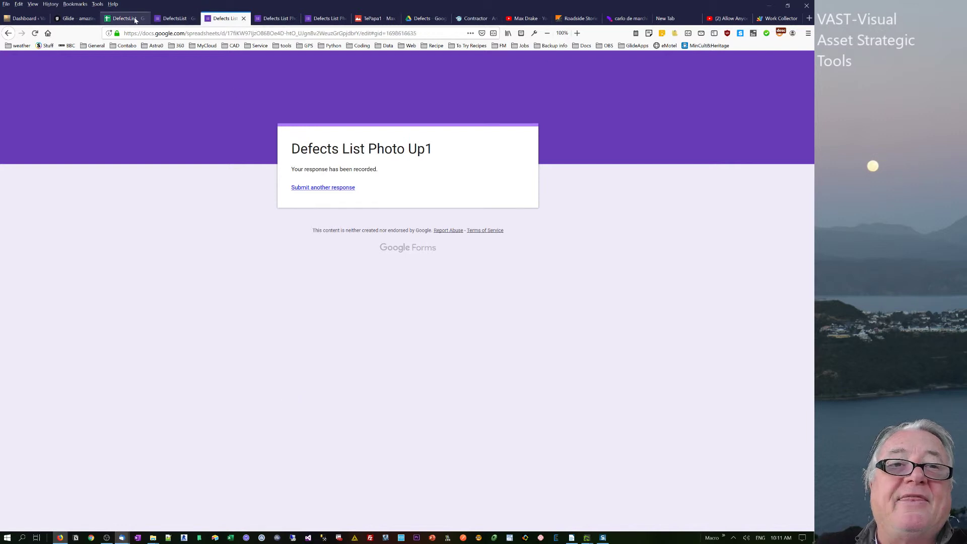
left_click(110, 185)
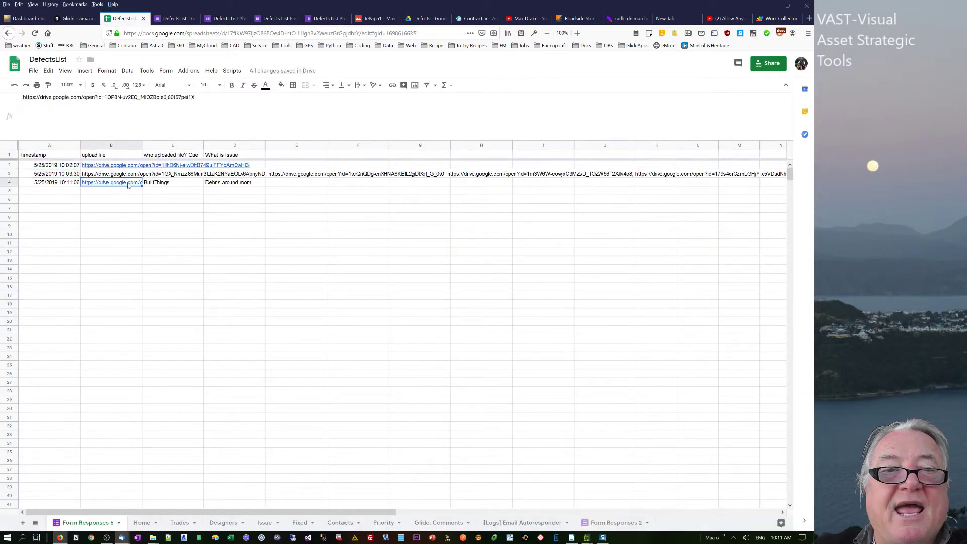
left_click(173, 184)
left_click(229, 184)
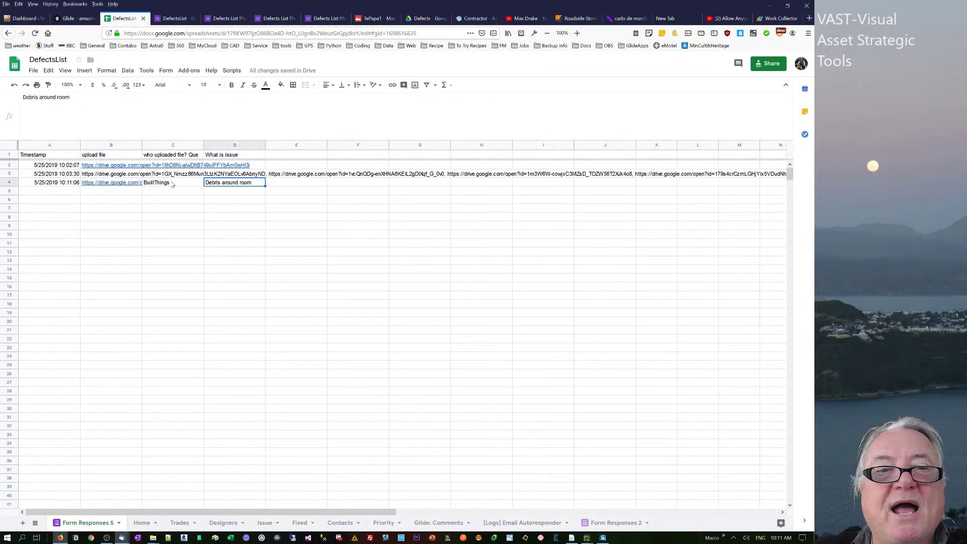
left_click(177, 184)
left_click(249, 188)
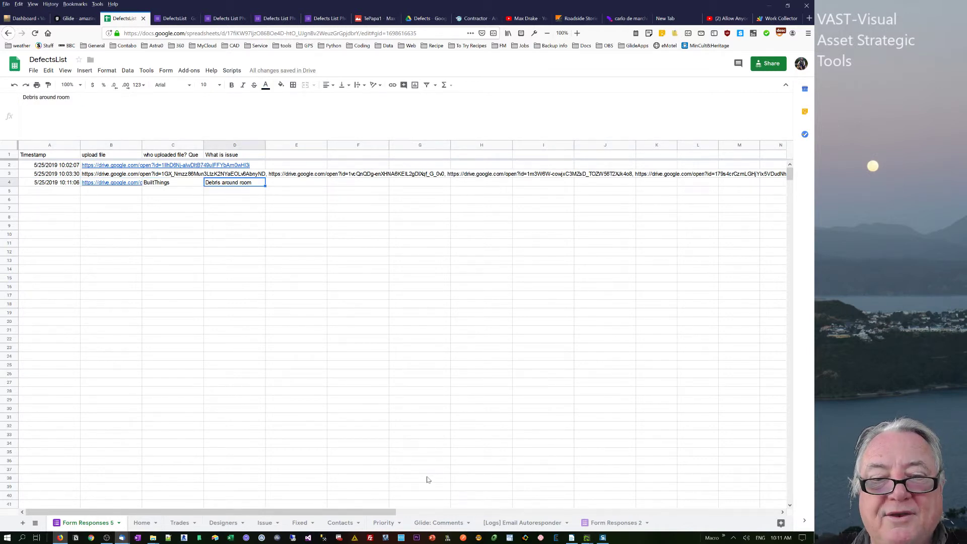
left_click(266, 525)
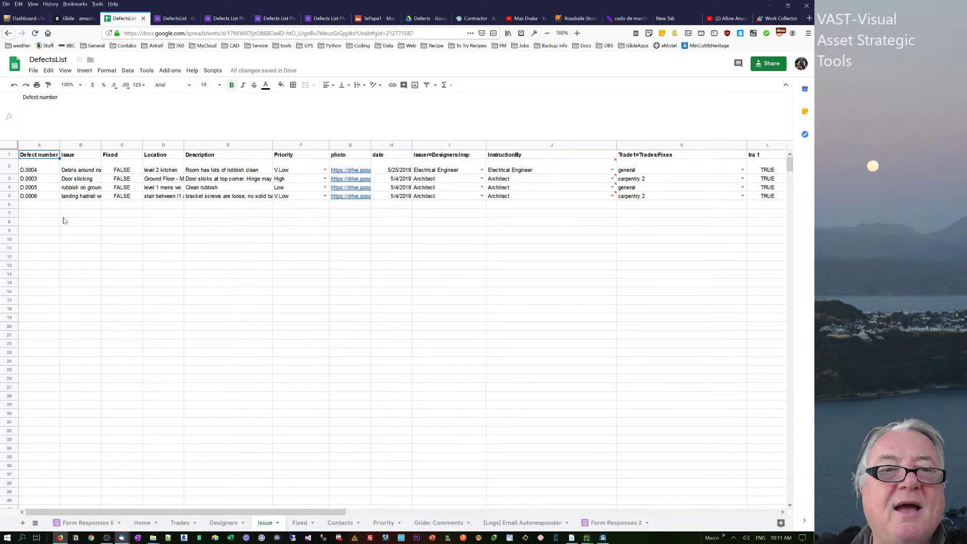
left_click(78, 170)
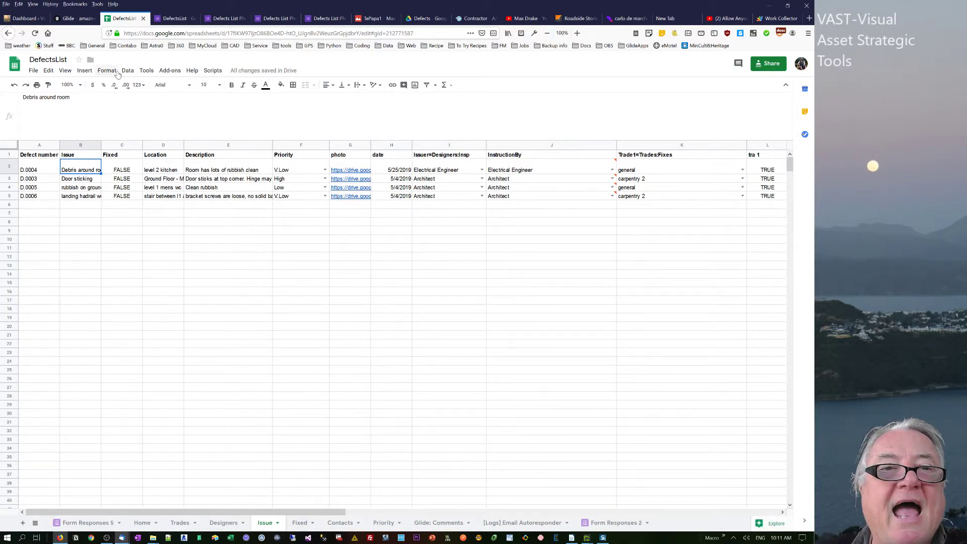
left_click(147, 71)
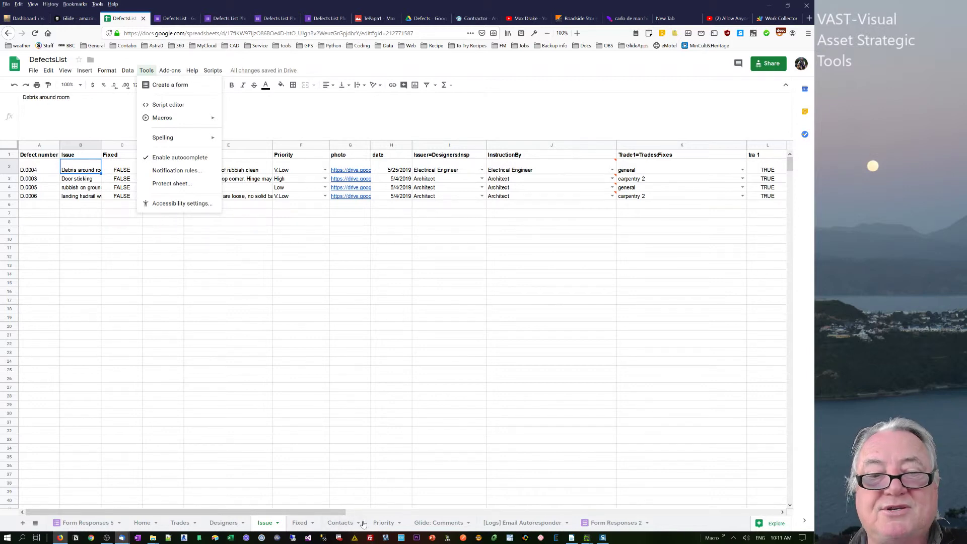
left_click(94, 524)
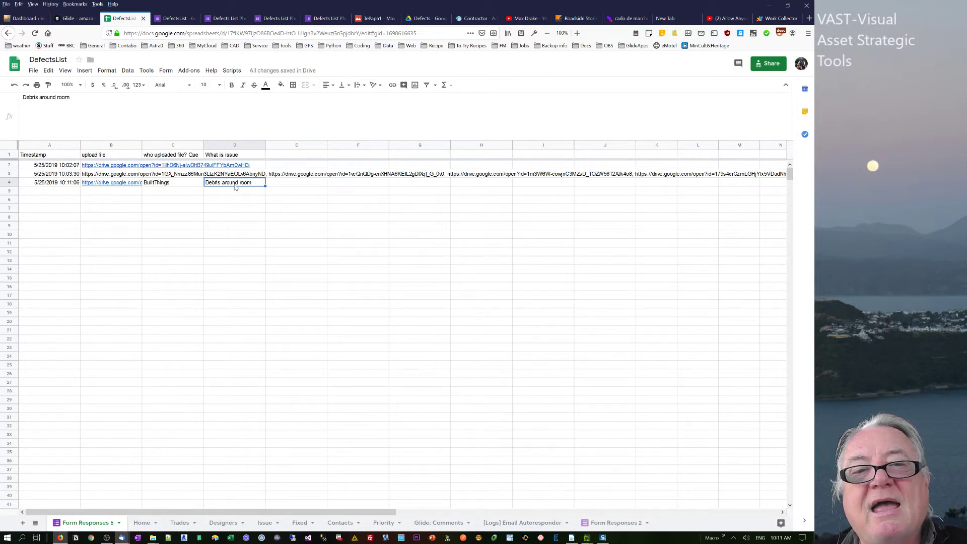
Preview the B4 file link and scroll the Fixed sheet to its repair columns, then return to Glide.
left_click(106, 185)
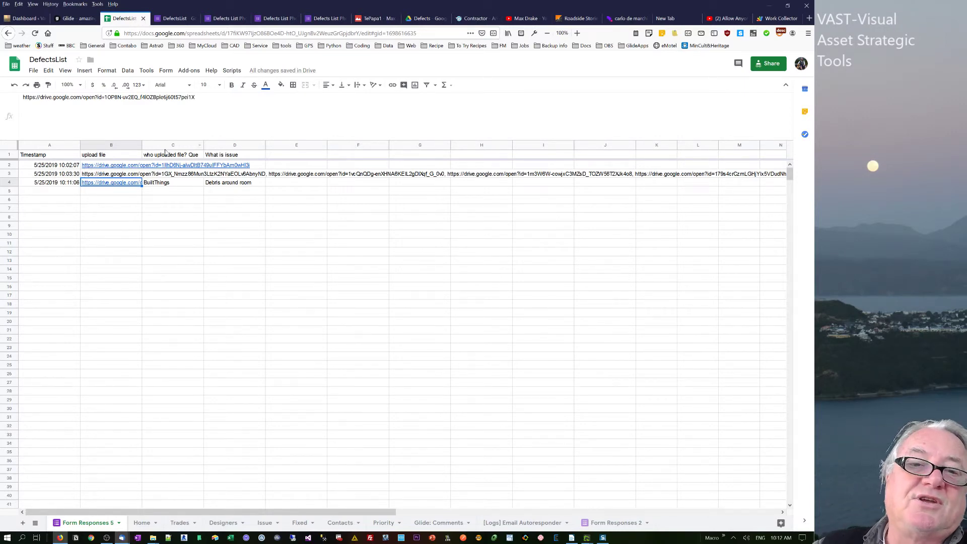
left_click(225, 524)
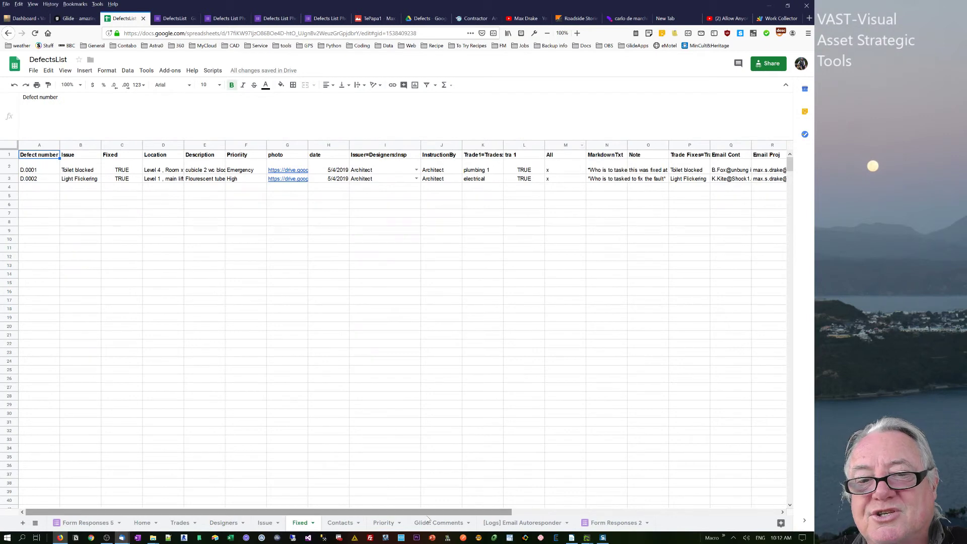
left_click_drag(445, 512, 713, 512)
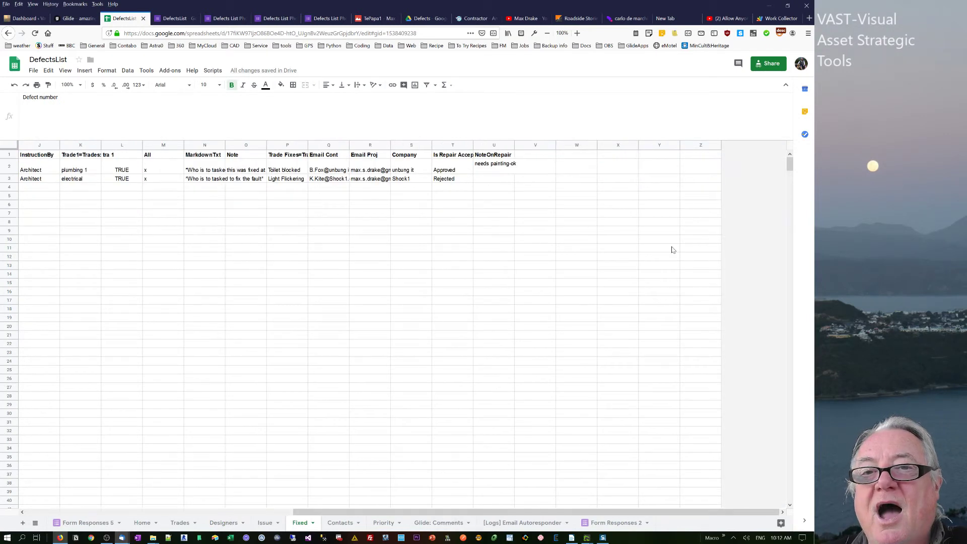
left_click_drag(532, 206, 533, 189)
left_click(532, 188)
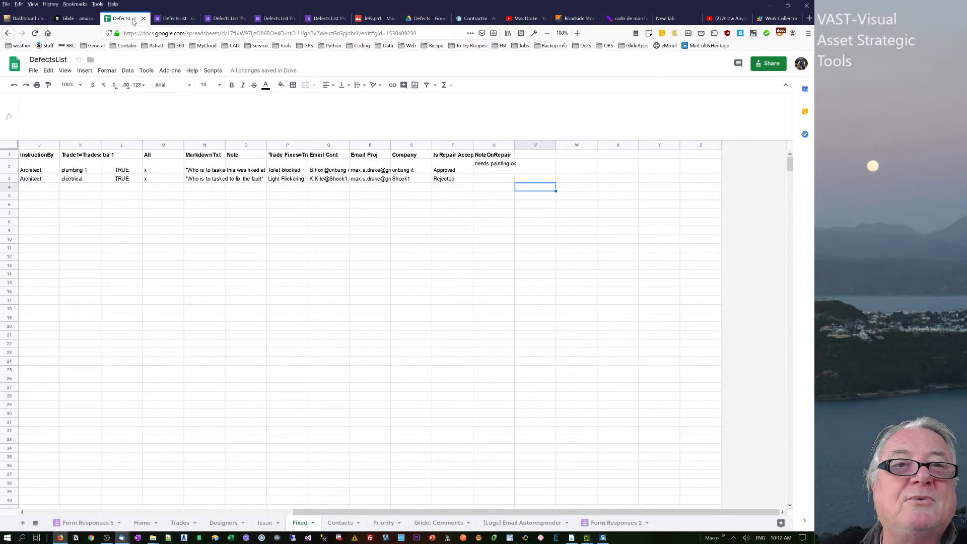
left_click(77, 20)
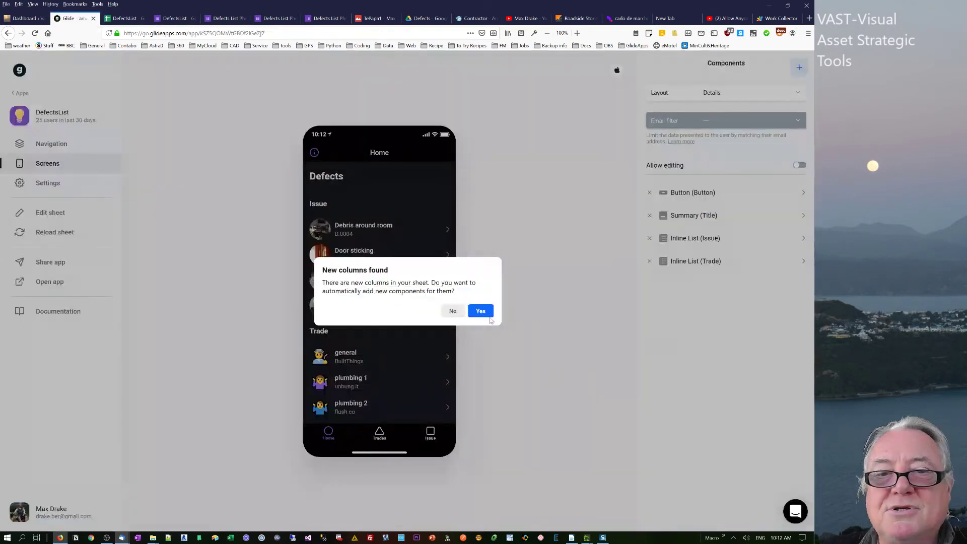
Decline the new-columns prompt, open a blank Defects List Photo Up1 form, and select its web address.
left_click(457, 310)
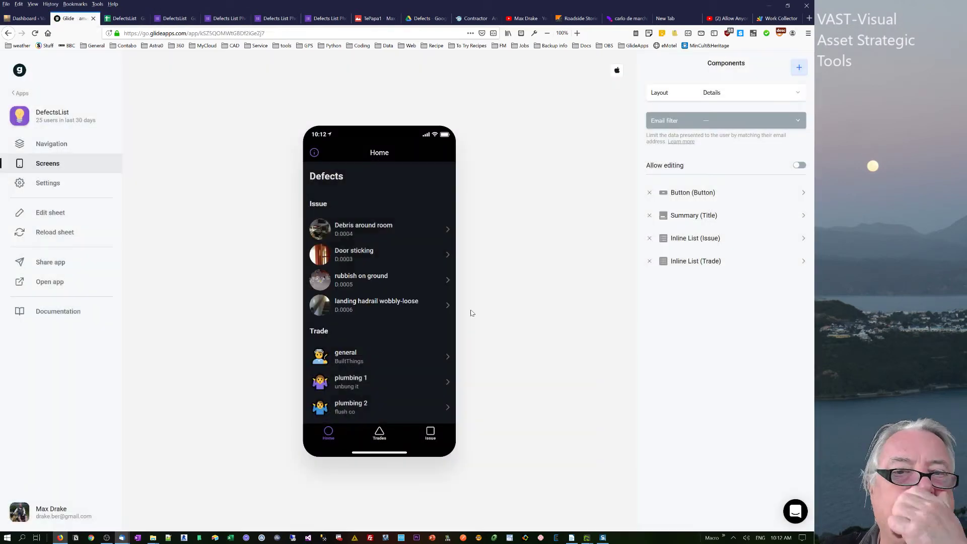
left_click(177, 19)
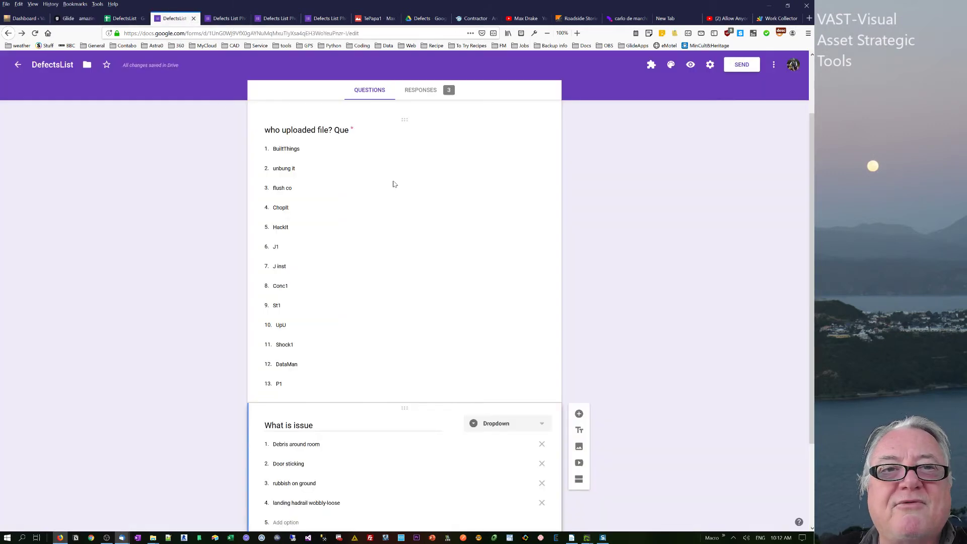
left_click(325, 19)
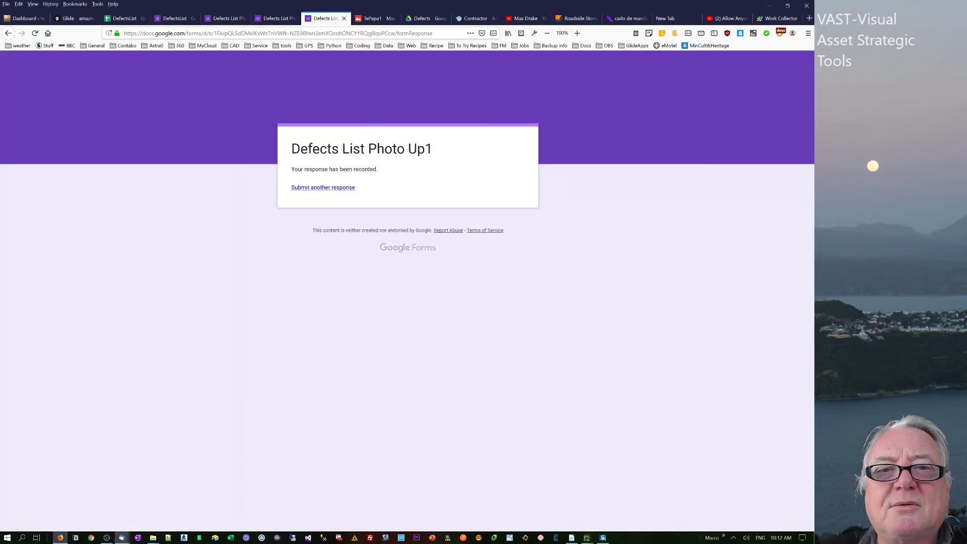
left_click(335, 192)
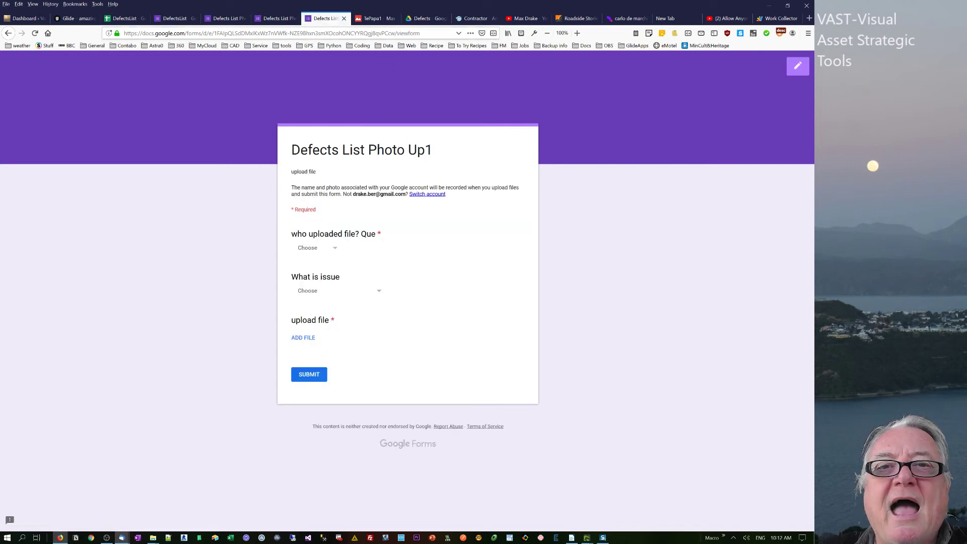
left_click(272, 33)
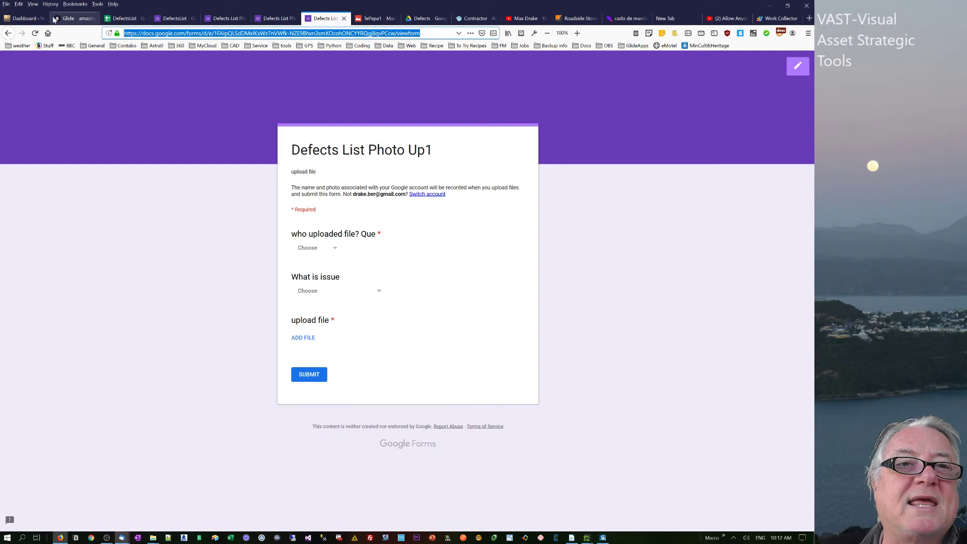
left_click(71, 19)
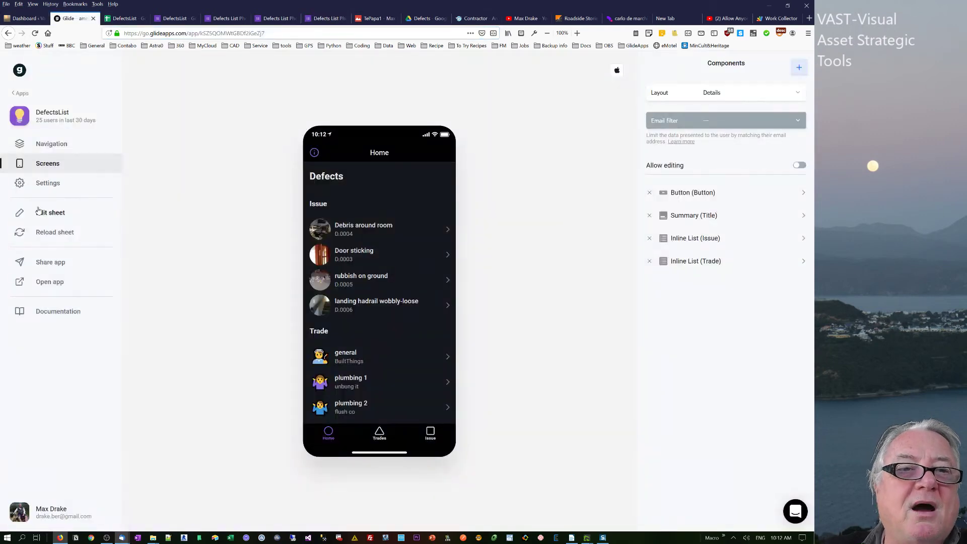
Paste the Defects List Photo Up1 form link into cell G2 of the Home sheet.
left_click(123, 18)
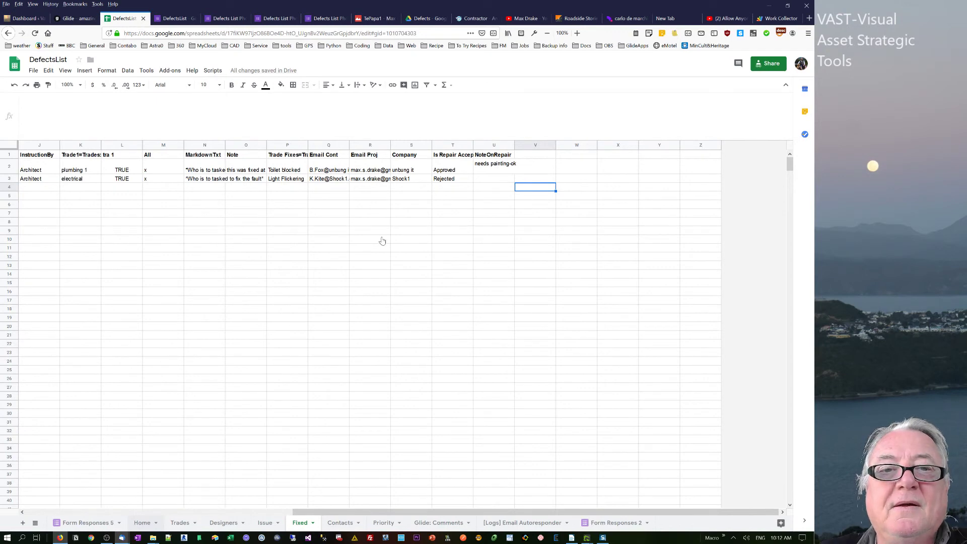
left_click(365, 166)
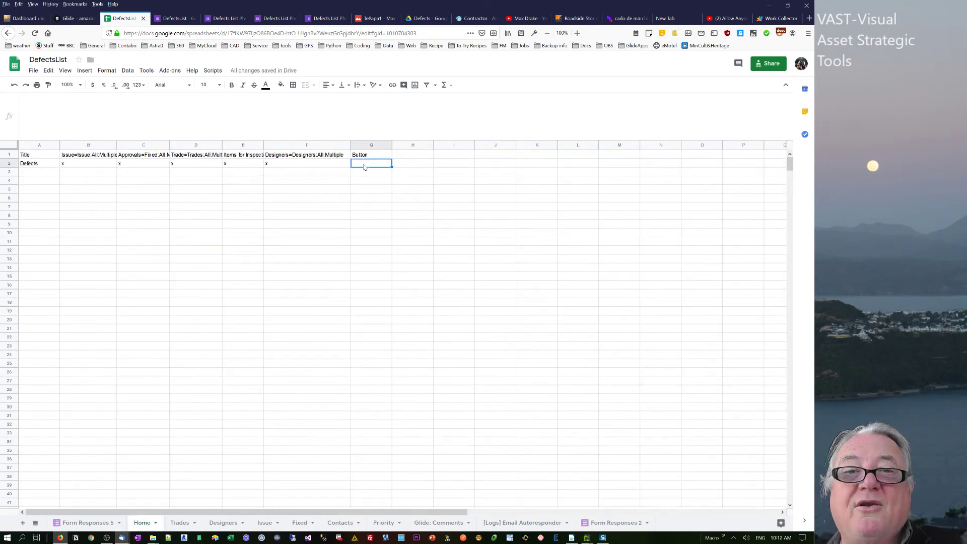
type("https://docs.google.com/forms/d/e/1FAIpQLSdDMxIKxWz7nVWfk-NZE9Bhxn3smXOcohONCYYRQqj8qvPCcw/viewform")
left_click(372, 215)
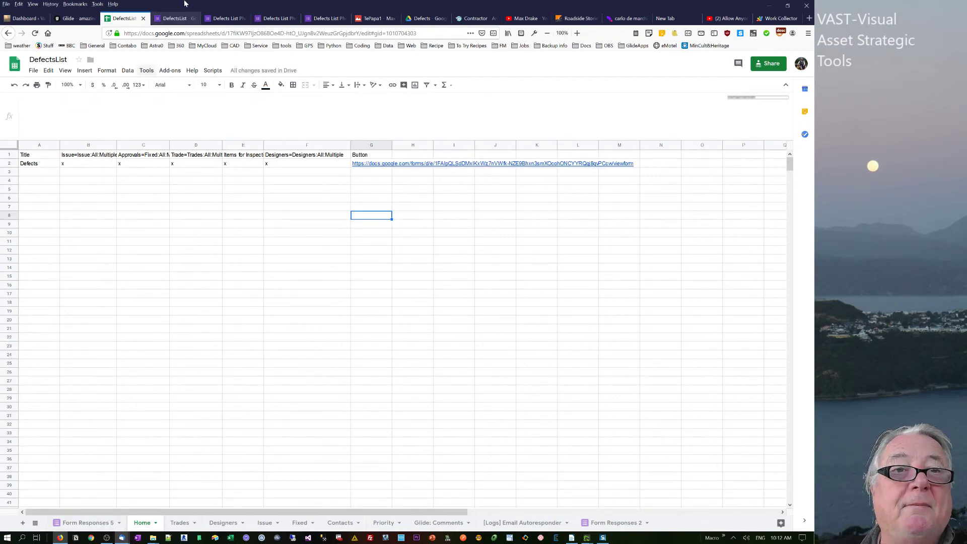
left_click(71, 18)
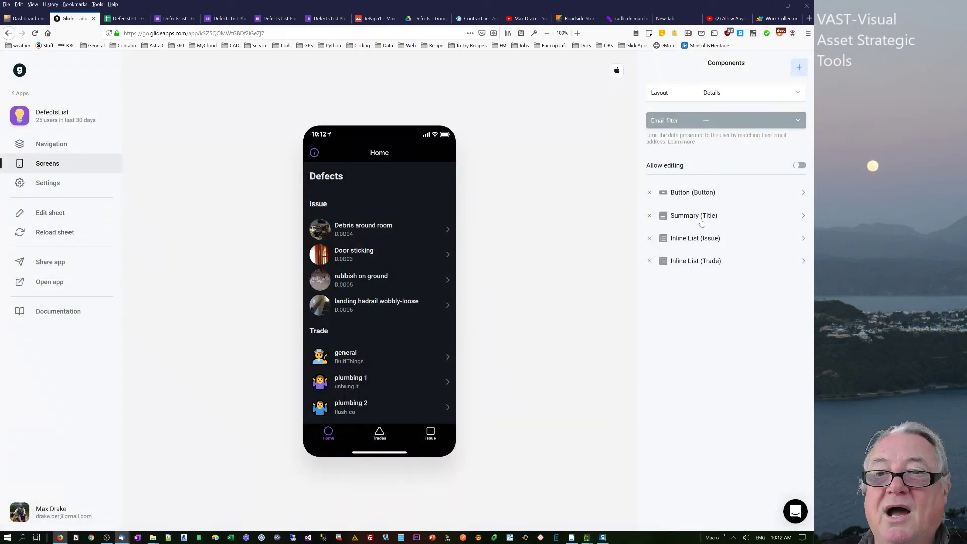
Delete the old Home button and add a new Button component fed by the Button column.
left_click(685, 198)
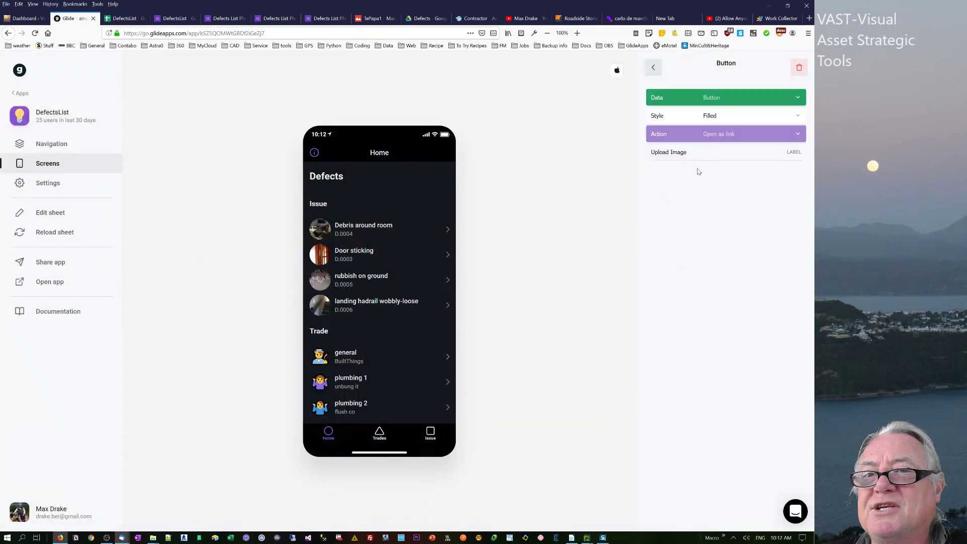
left_click(654, 68)
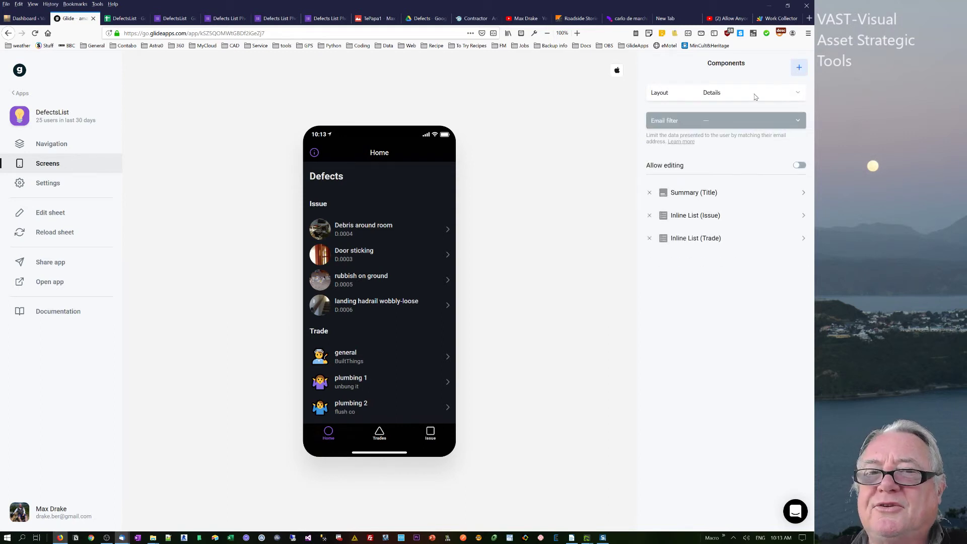
left_click(796, 68)
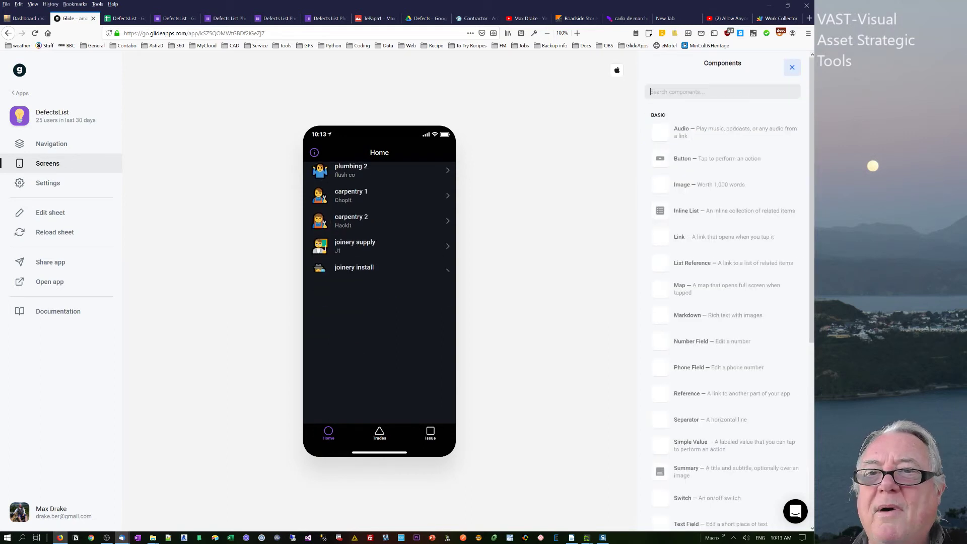
left_click(712, 160)
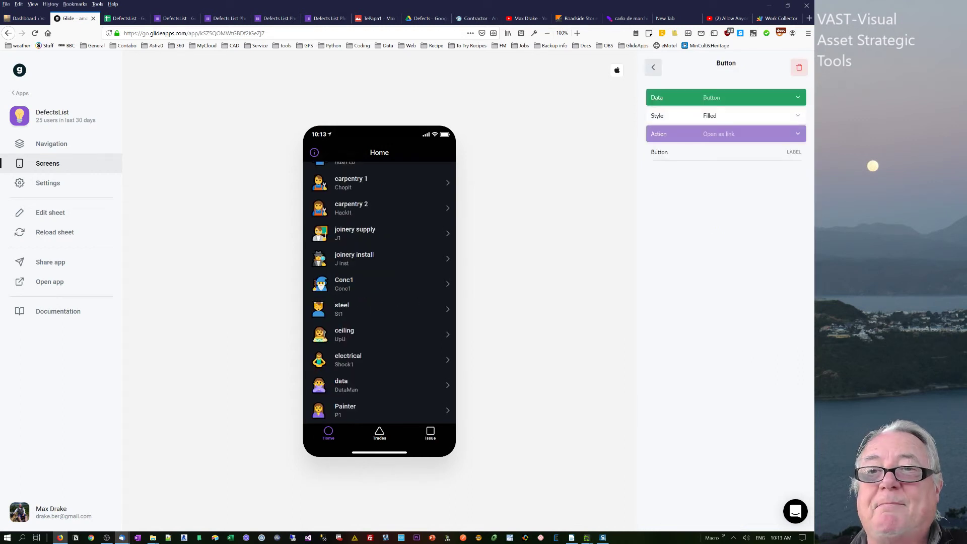
left_click(723, 97)
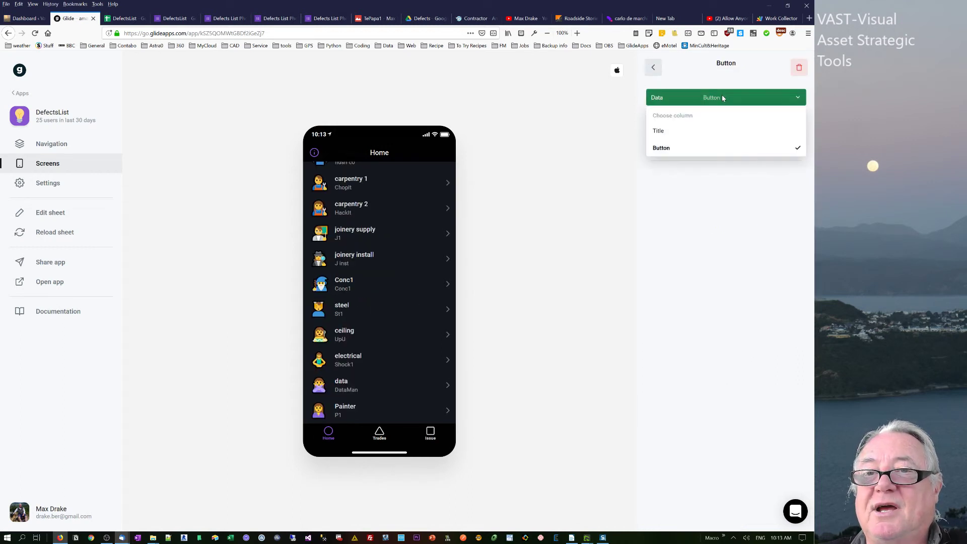
left_click(576, 129)
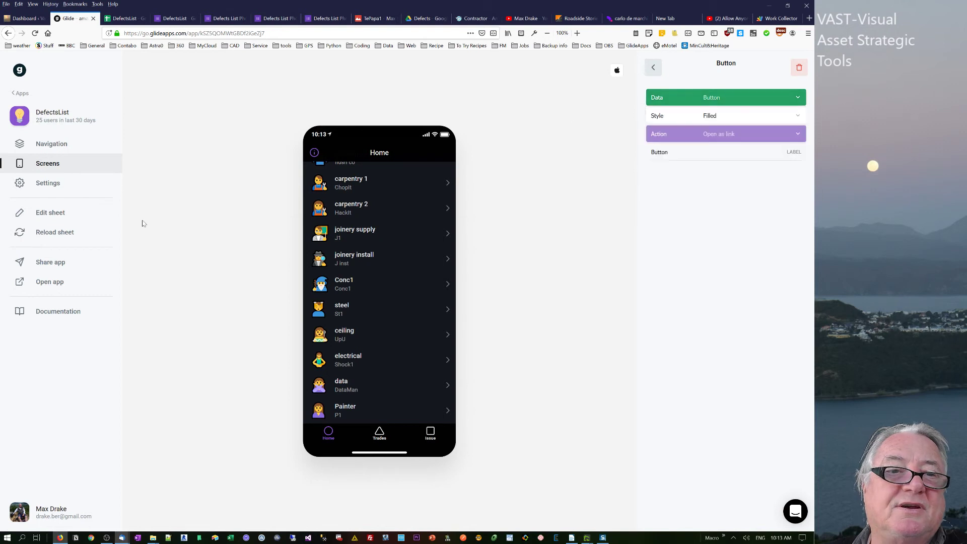
Reload the sheet data and confirm the button still uses the Button column.
left_click(45, 233)
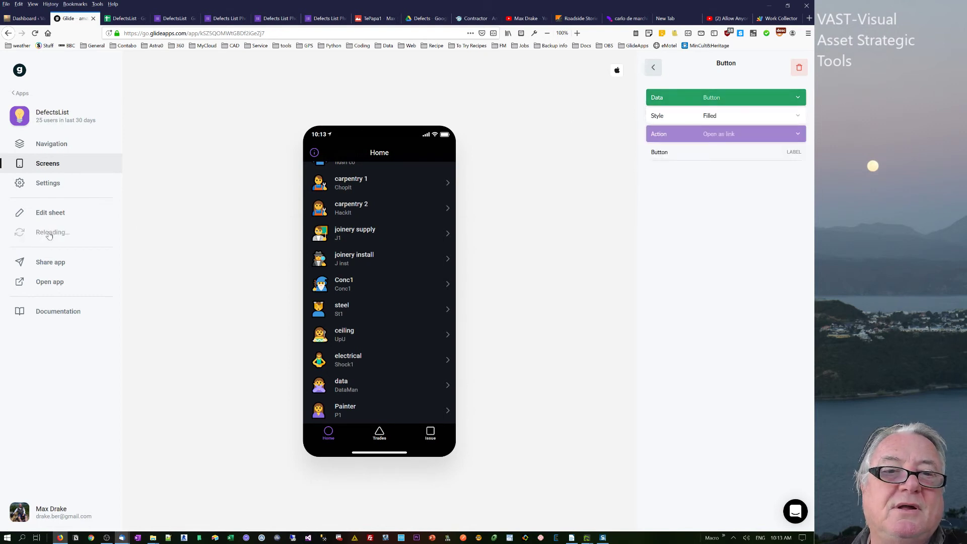
left_click(724, 96)
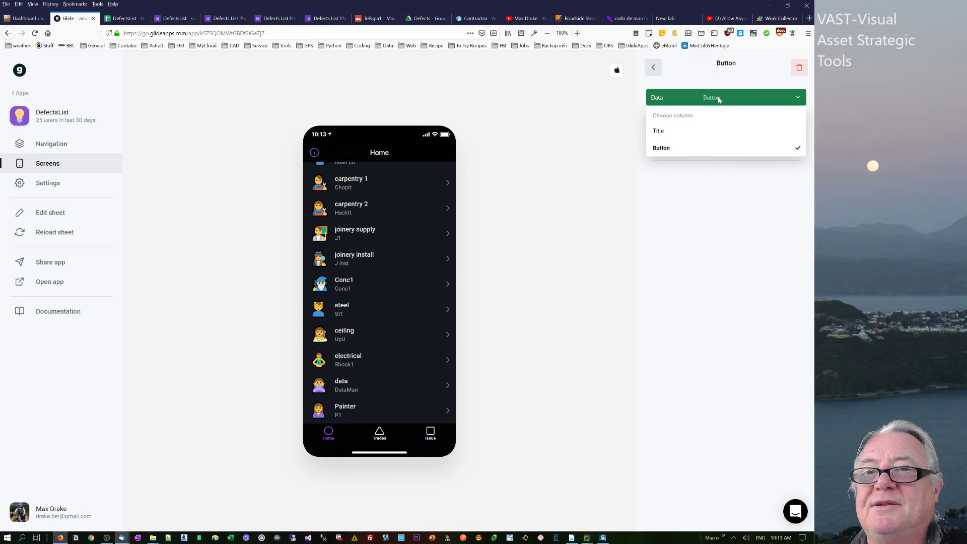
left_click(681, 150)
left_click(125, 18)
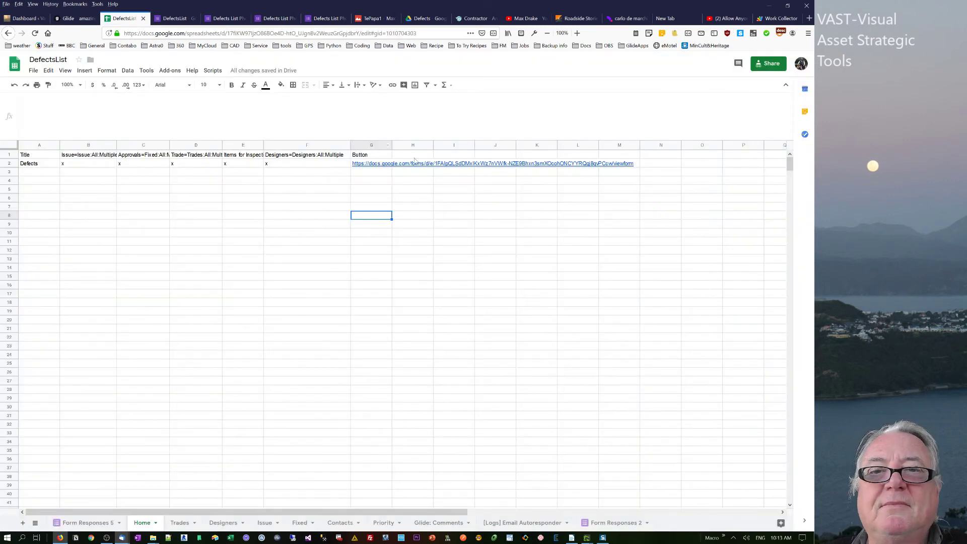
left_click(80, 21)
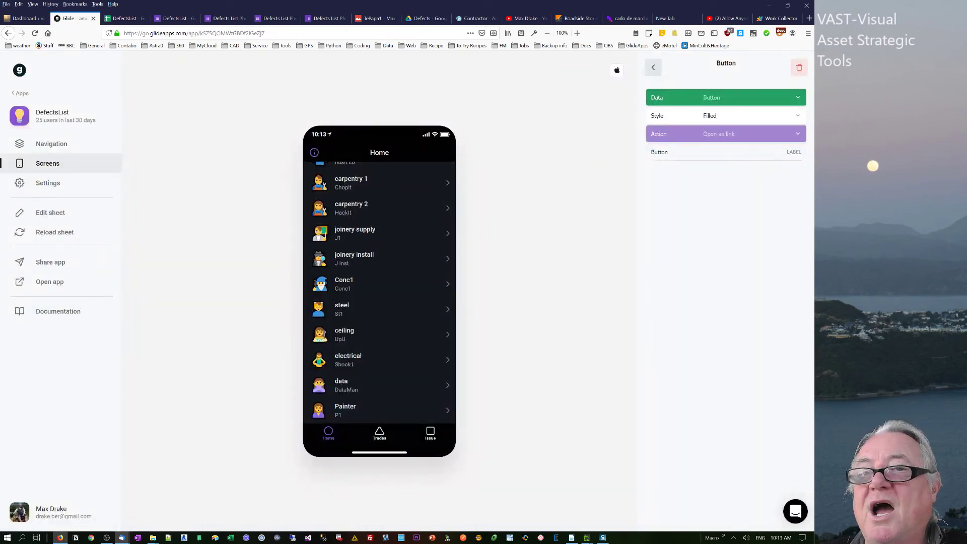
Change the Home button's label to 'Press to upload file'.
left_click_drag(678, 152, 567, 151)
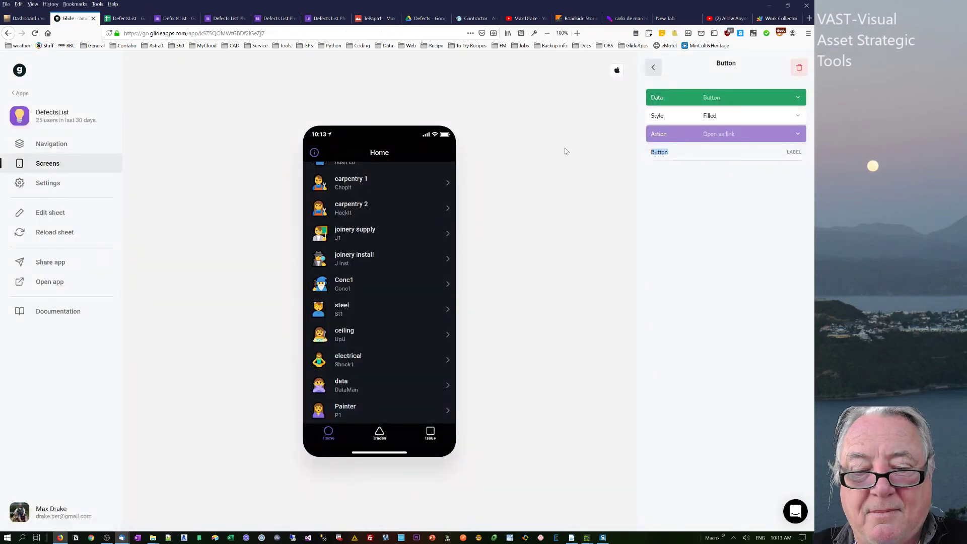
type("Upload")
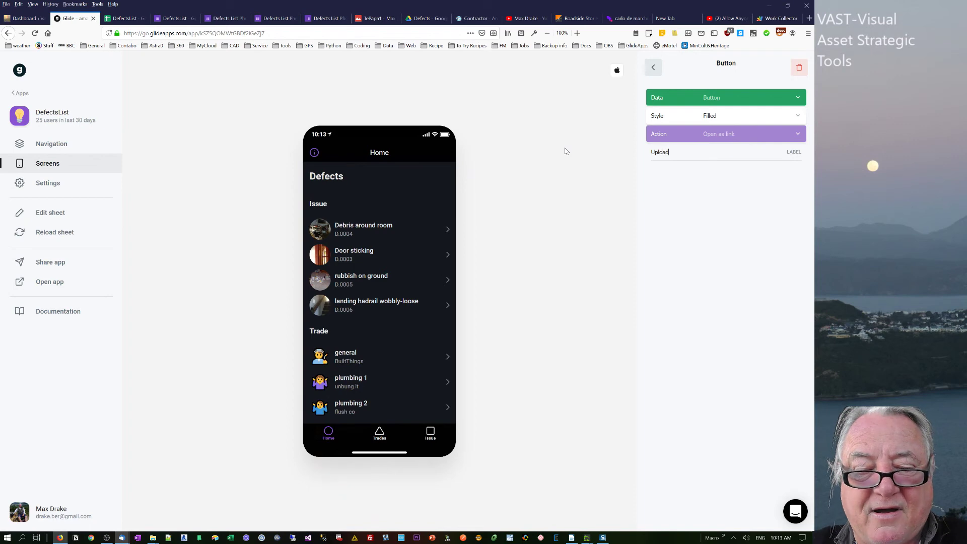
type(" file h")
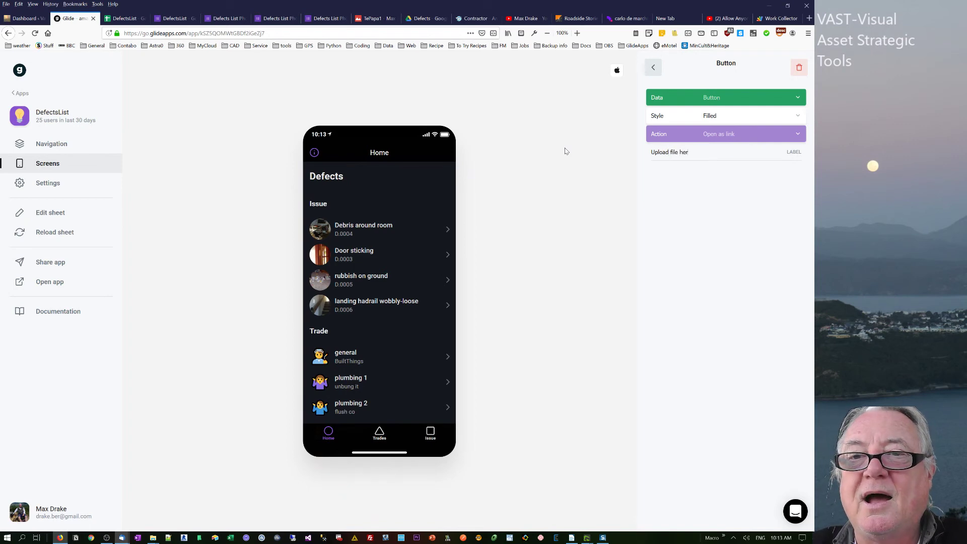
left_click_drag(684, 152, 606, 151)
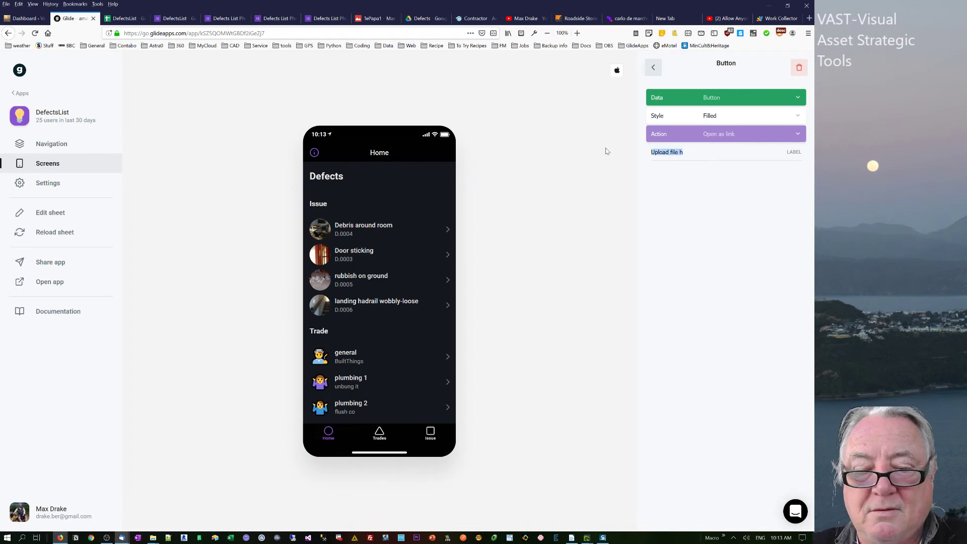
type("Press")
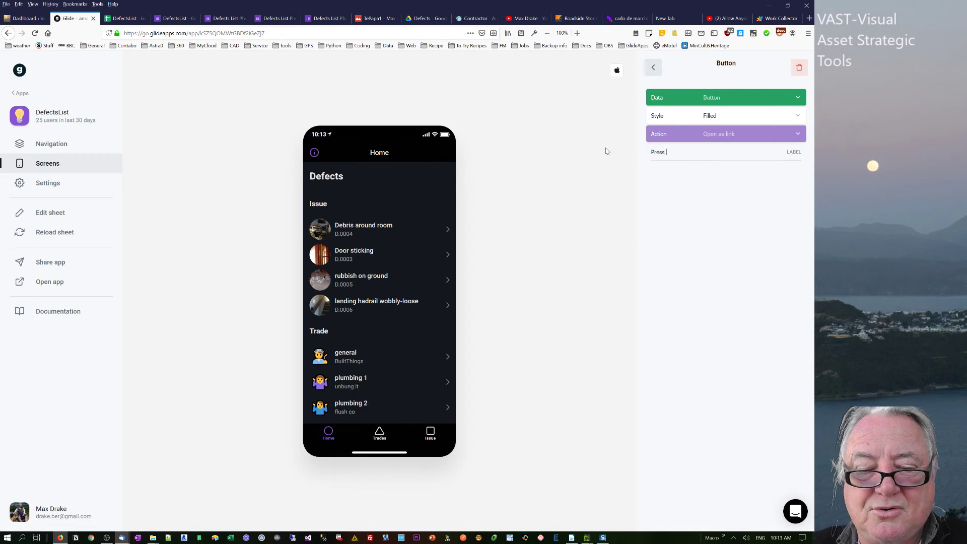
type(" to upl")
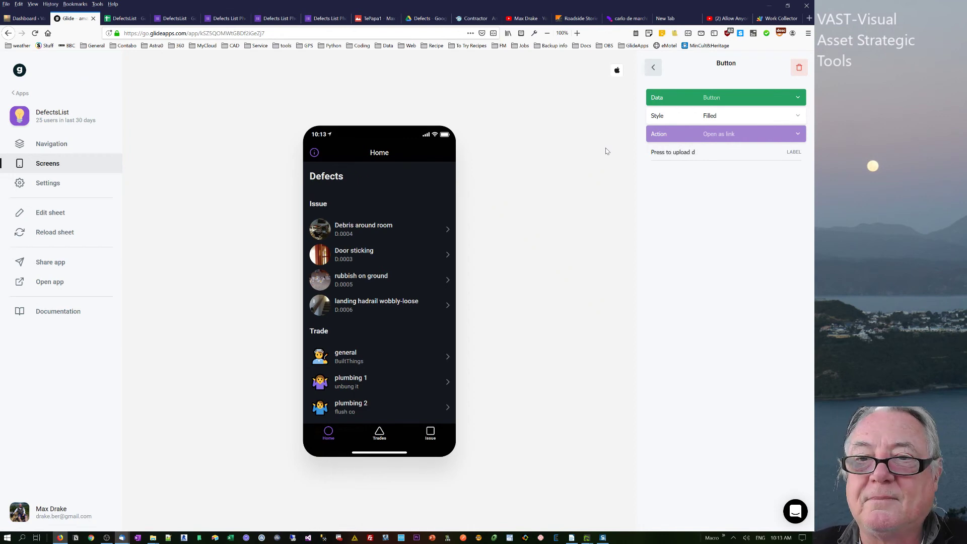
type("oad fi")
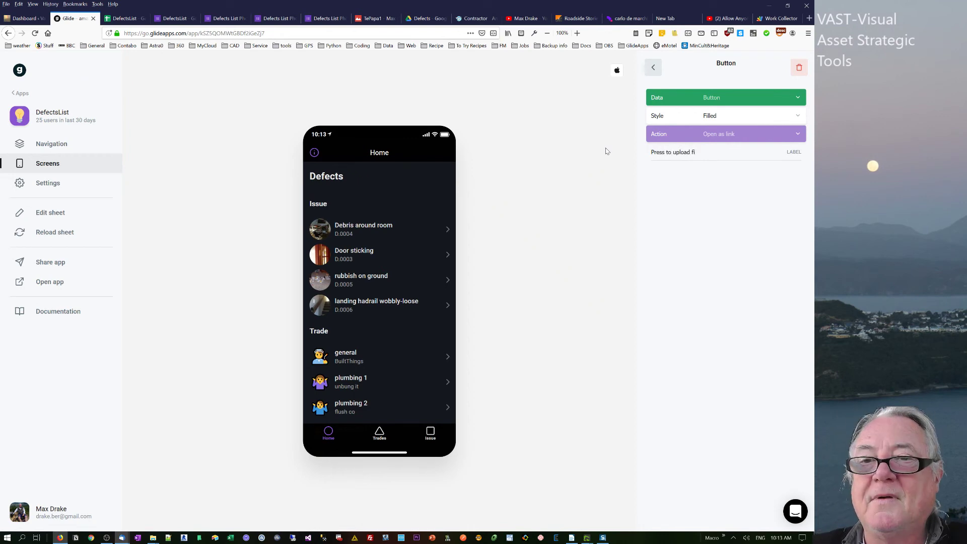
type("le")
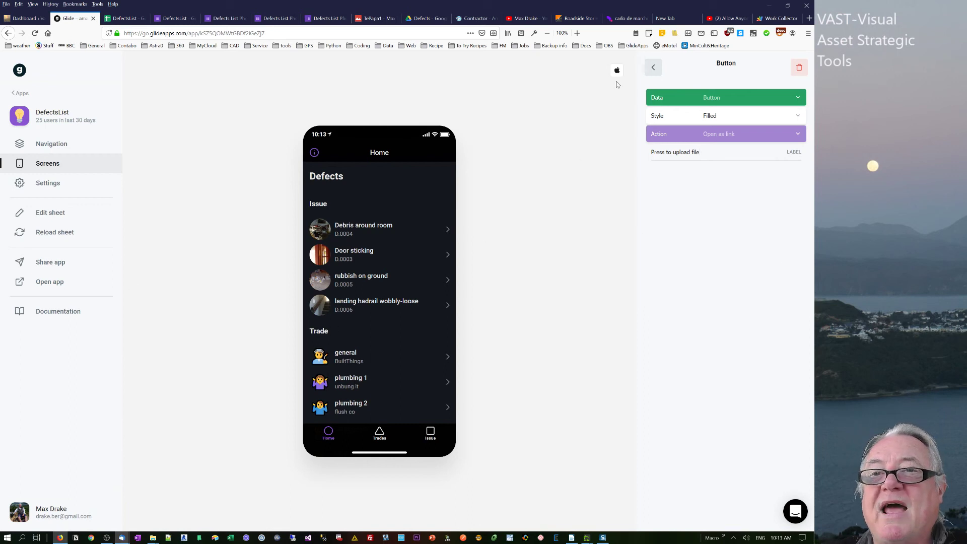
left_click(653, 67)
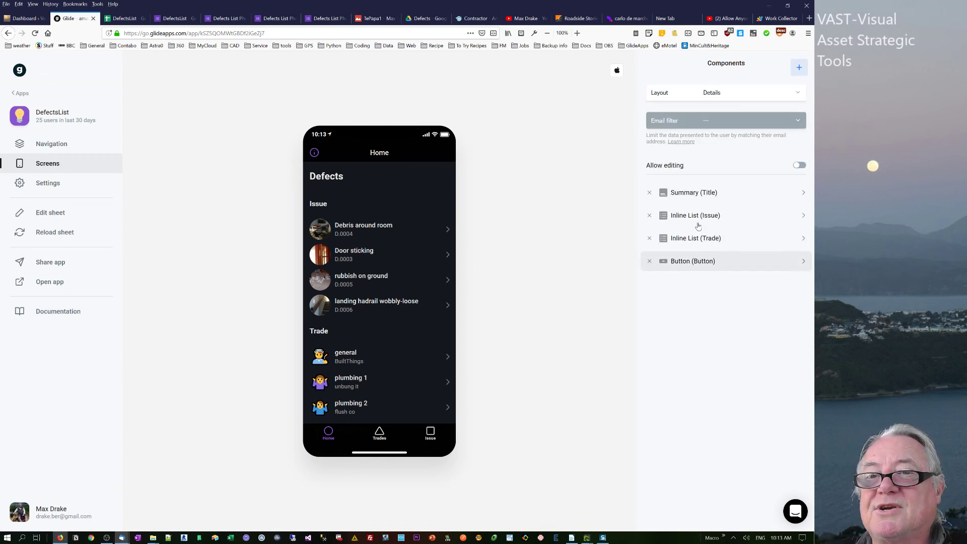
Move the upload button to the top of Home and test that it opens the form.
left_click_drag(698, 261, 698, 193)
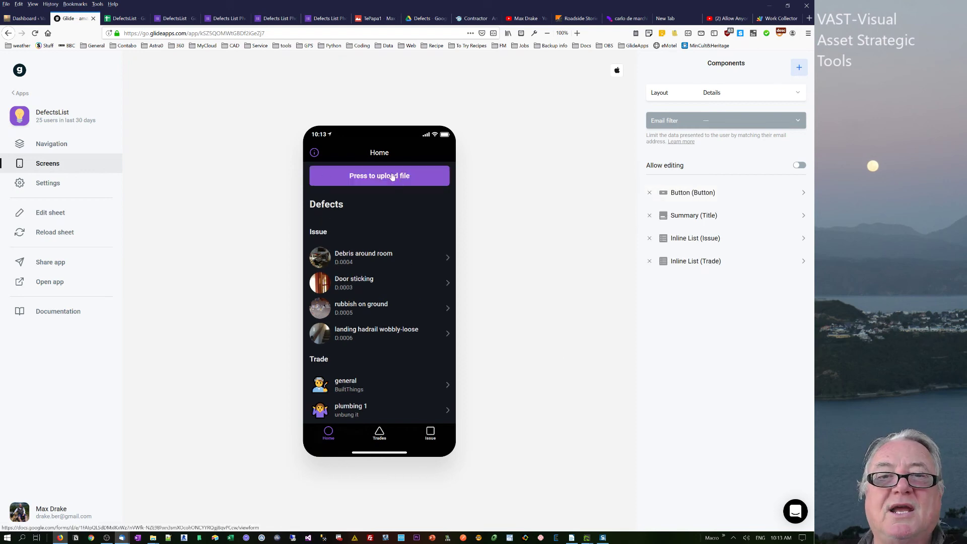
left_click(392, 176)
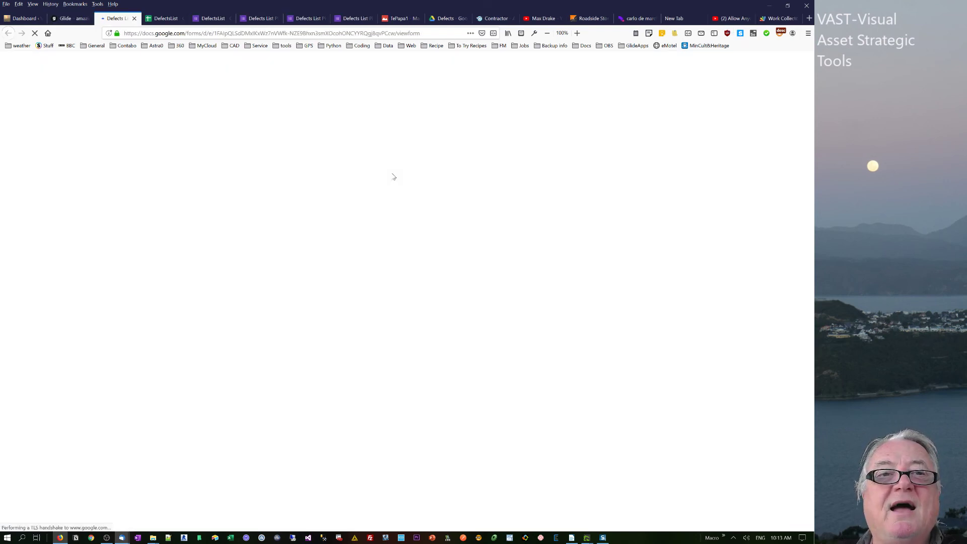